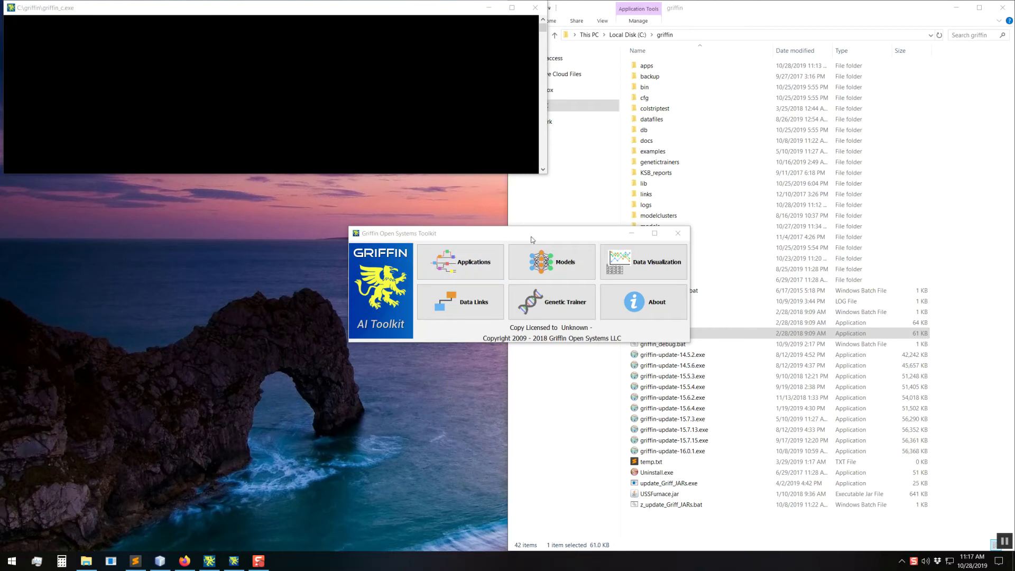
# Close the running toolkit together with its console, and start griffin.exe from the griffin folder and close it again.
pyautogui.moveTo(532, 239); pyautogui.dragTo(287, 232)
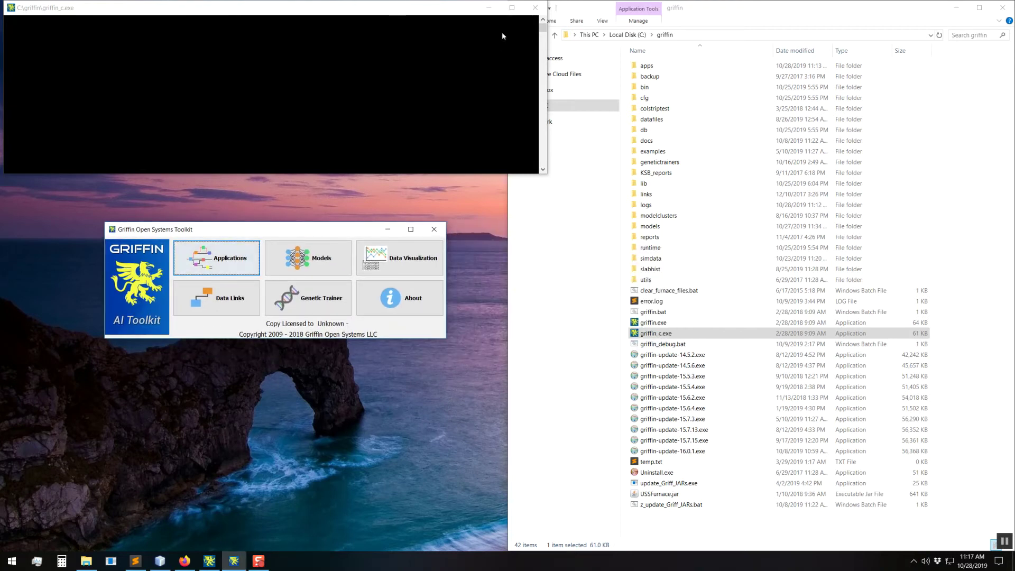
pyautogui.click(535, 8)
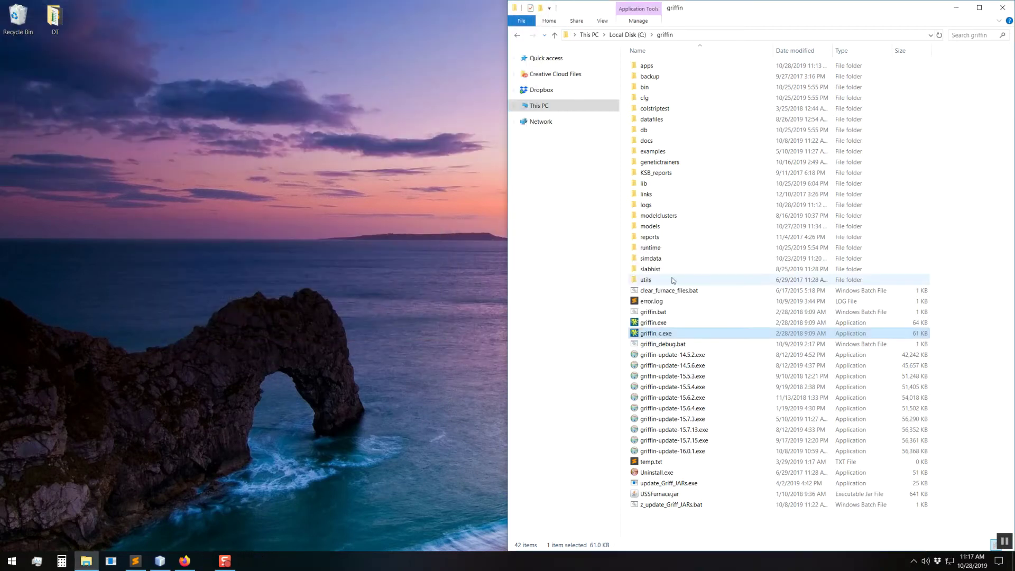
pyautogui.click(660, 325)
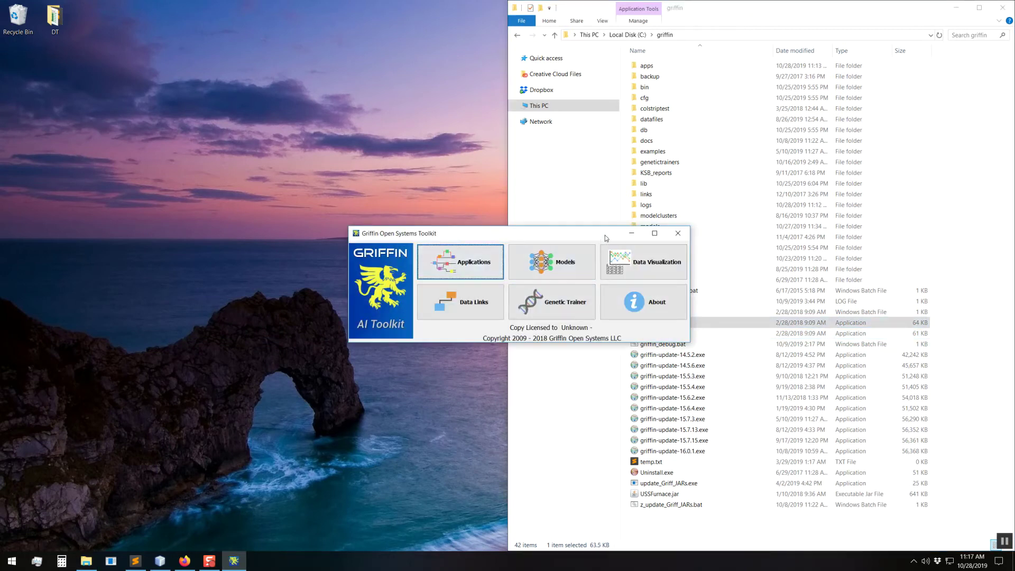
pyautogui.click(678, 233)
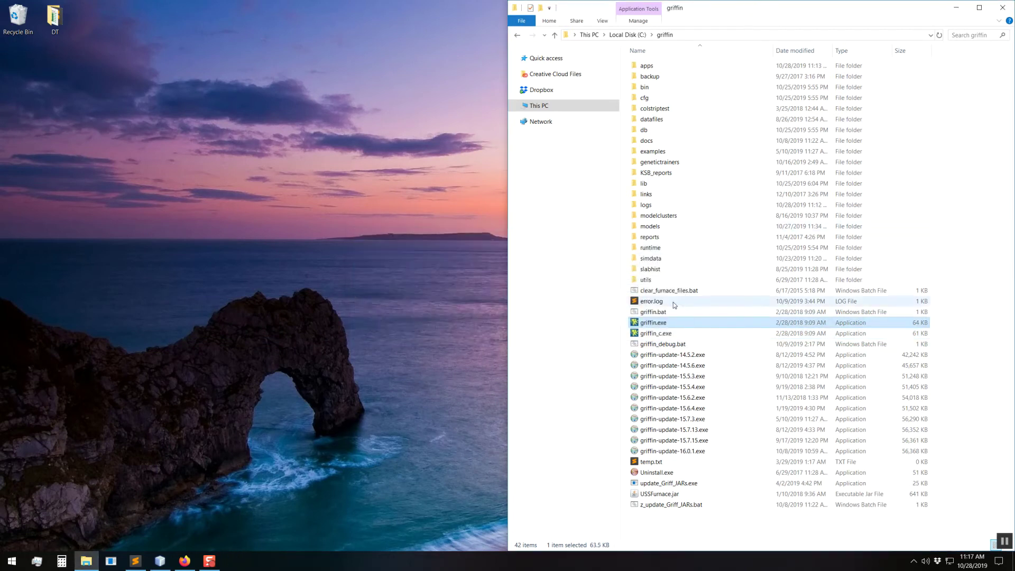
# Launch the toolkit with griffin_c.exe, place its launcher over the desktop, and open the logs folder inside the griffin folder.
pyautogui.doubleClick(671, 334)
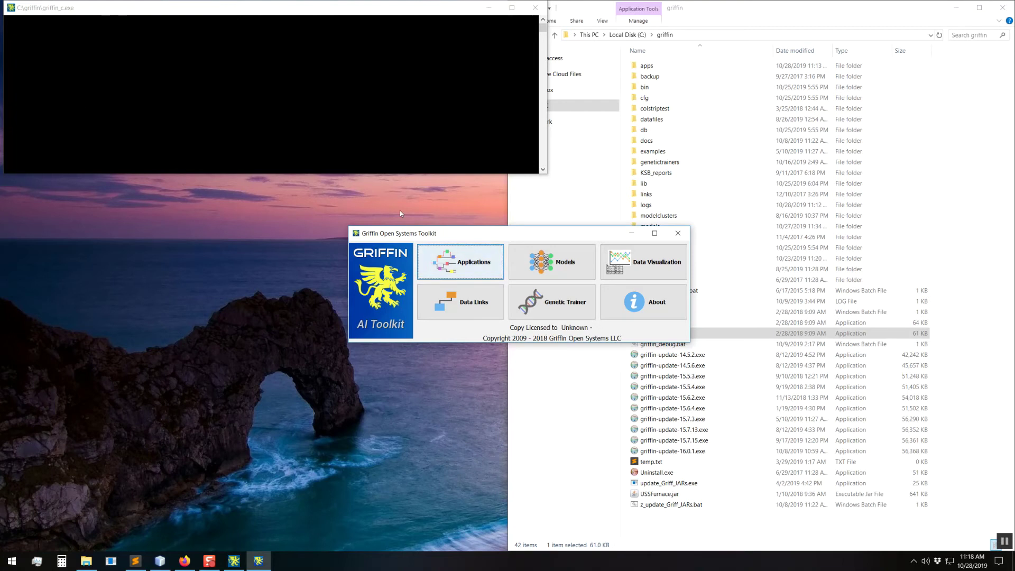
pyautogui.moveTo(512, 233); pyautogui.dragTo(243, 228)
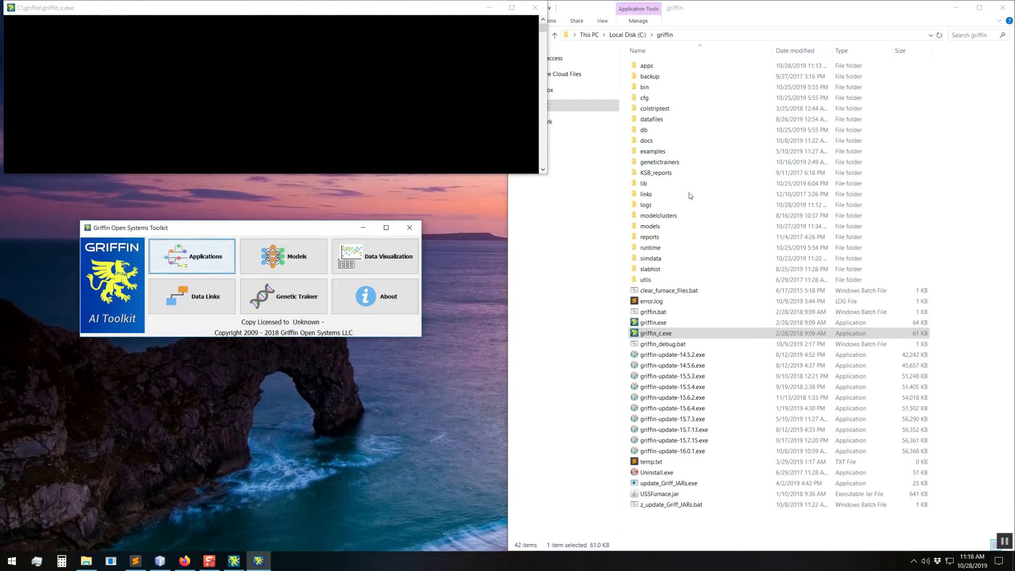
pyautogui.click(665, 204)
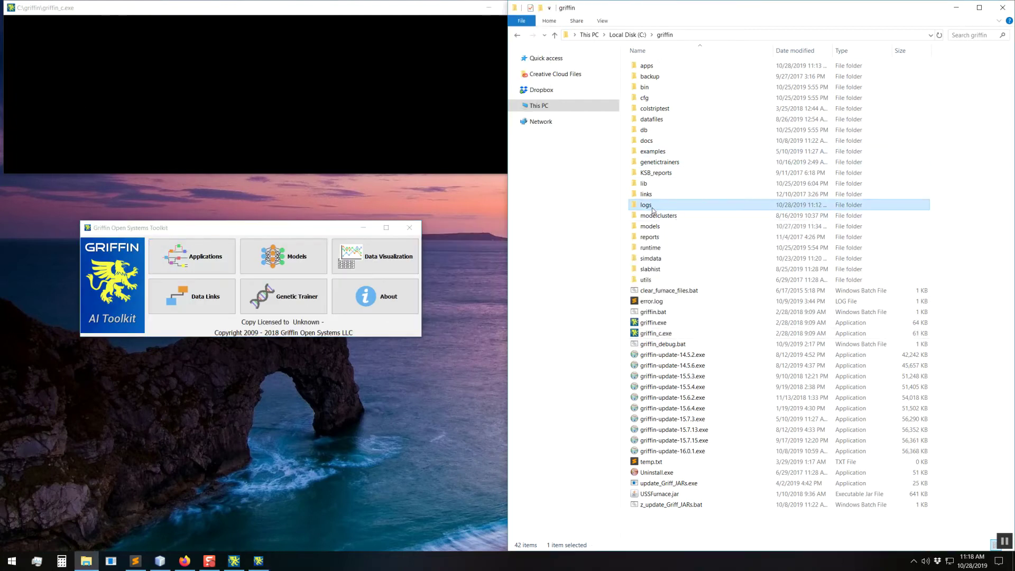
pyautogui.doubleClick(651, 210)
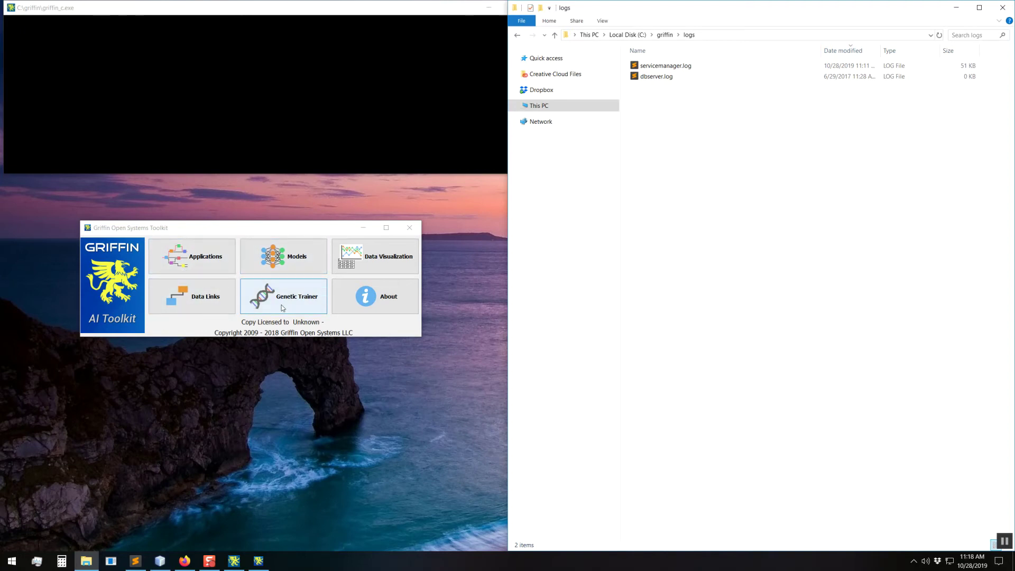
# Open the existing model 0 NN Simple Test from the toolkit's model list.
pyautogui.click(283, 256)
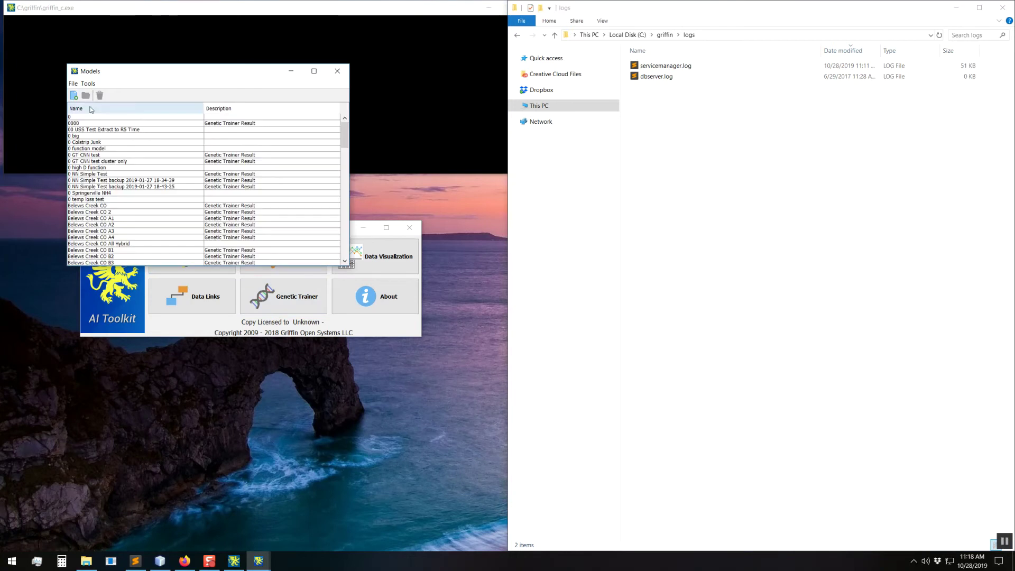
pyautogui.click(74, 96)
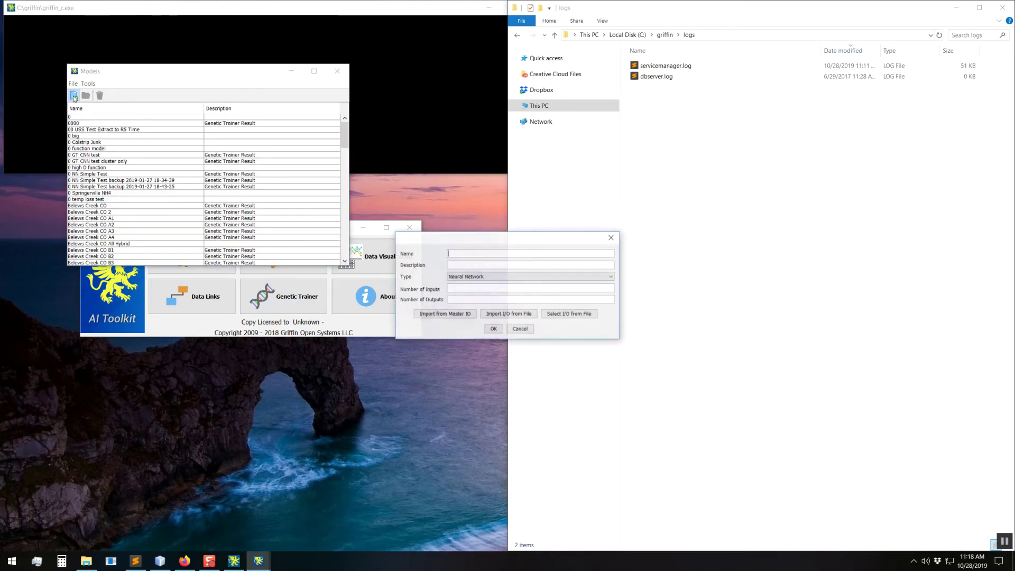
pyautogui.click(612, 235)
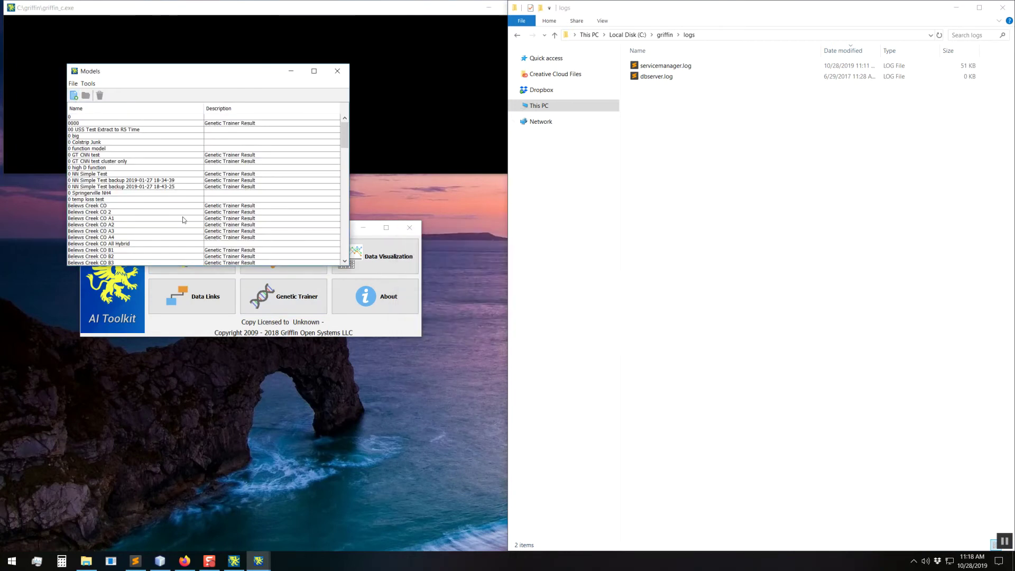
pyautogui.doubleClick(87, 175)
pyautogui.moveTo(463, 141); pyautogui.dragTo(166, 60)
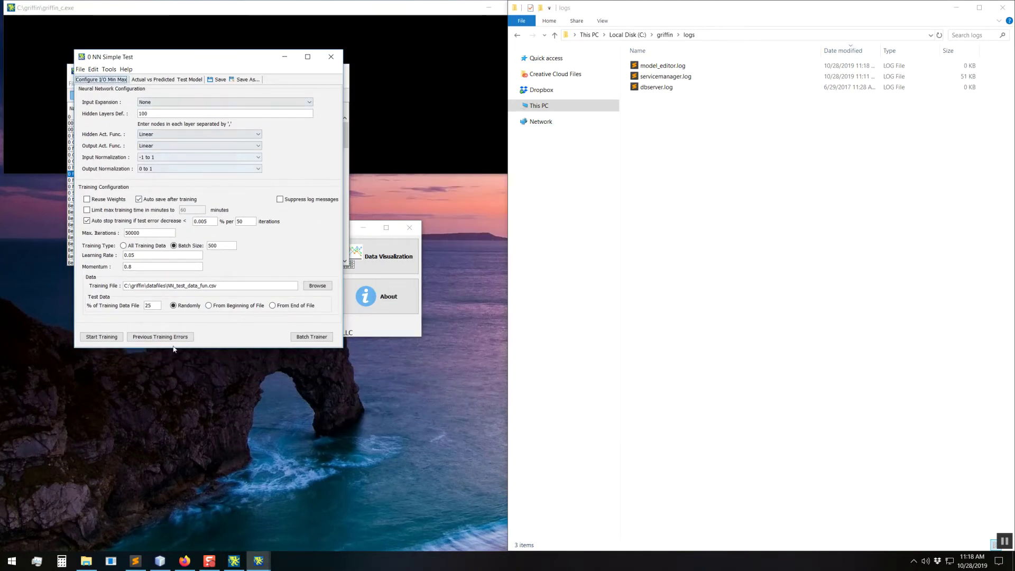
# Start training the 0 NN Simple Test neural network and stop the run.
pyautogui.click(101, 336)
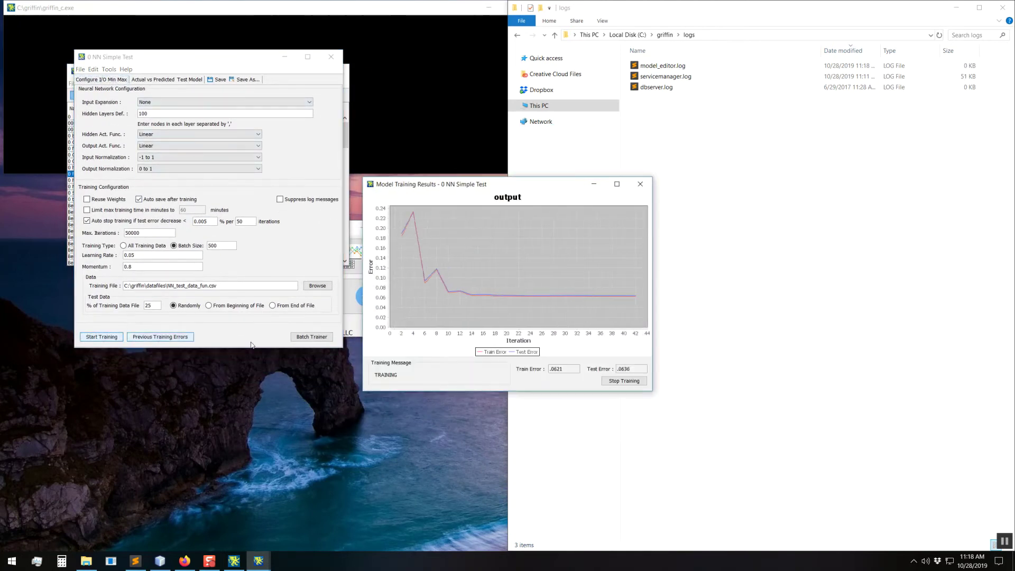
pyautogui.click(623, 380)
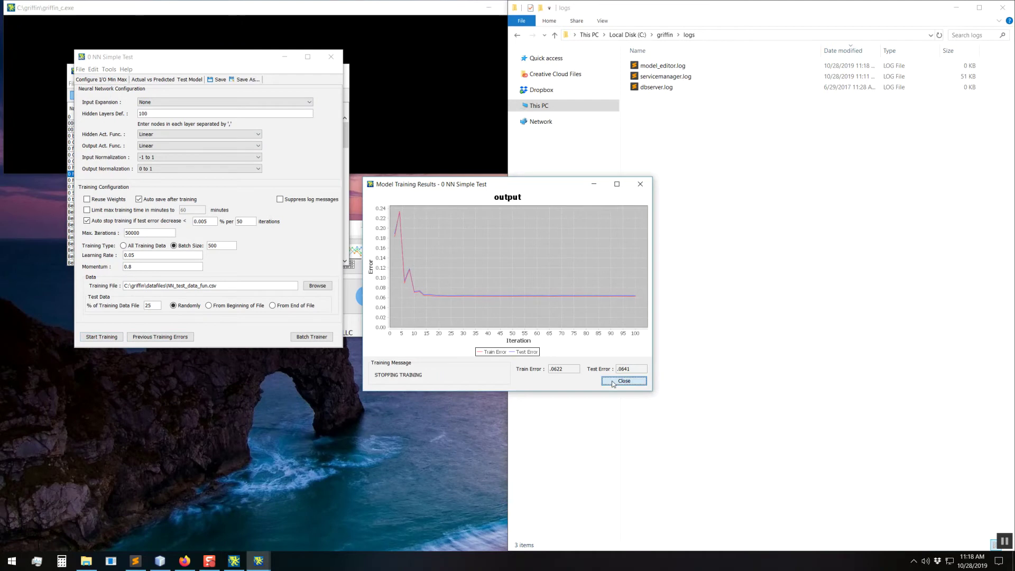
# Open model_editor.log from the logs folder, turn off word wrap, and read the training entries before minimizing the editor.
pyautogui.click(718, 175)
pyautogui.click(681, 67)
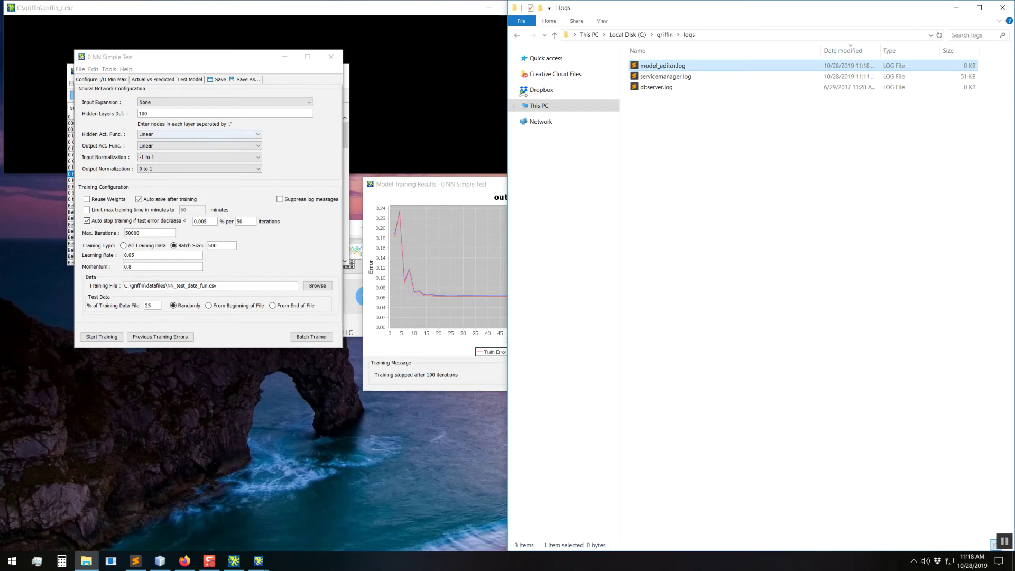
pyautogui.doubleClick(663, 66)
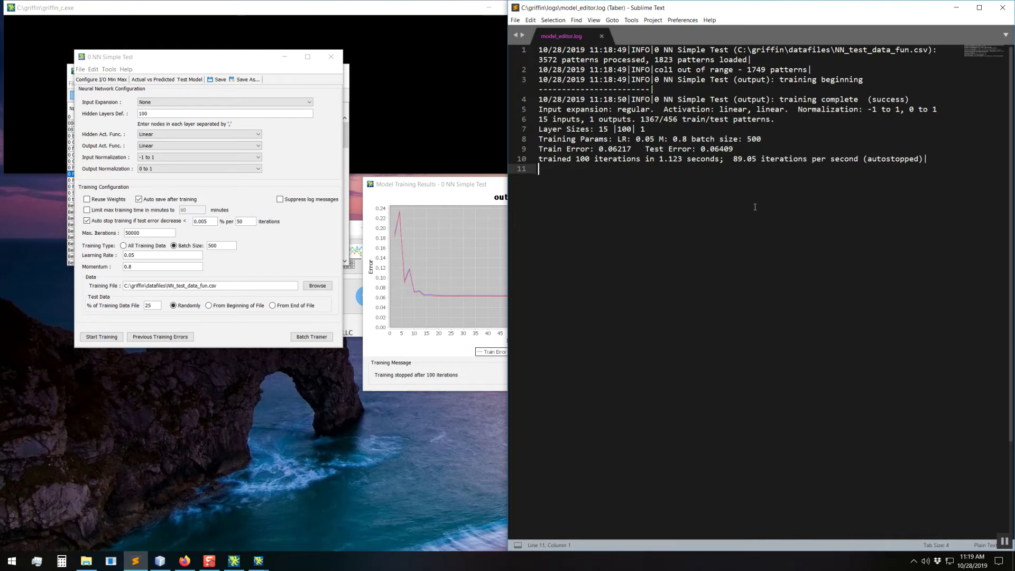
pyautogui.hotkey('alt', 'z')
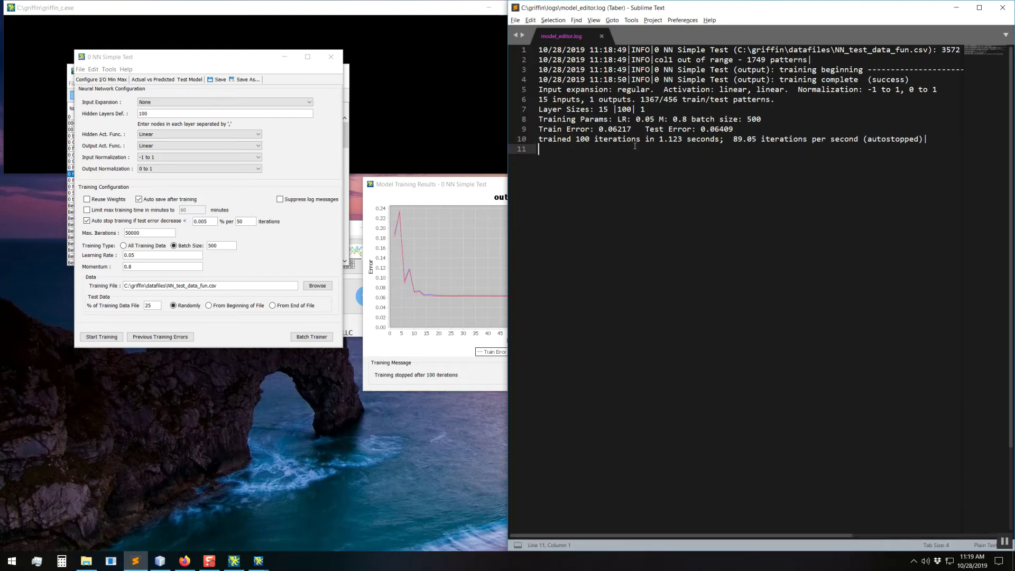
pyautogui.click(955, 9)
# Close the training results, the 0 NN Simple Test editor and the model list.
pyautogui.click(480, 187)
pyautogui.click(640, 184)
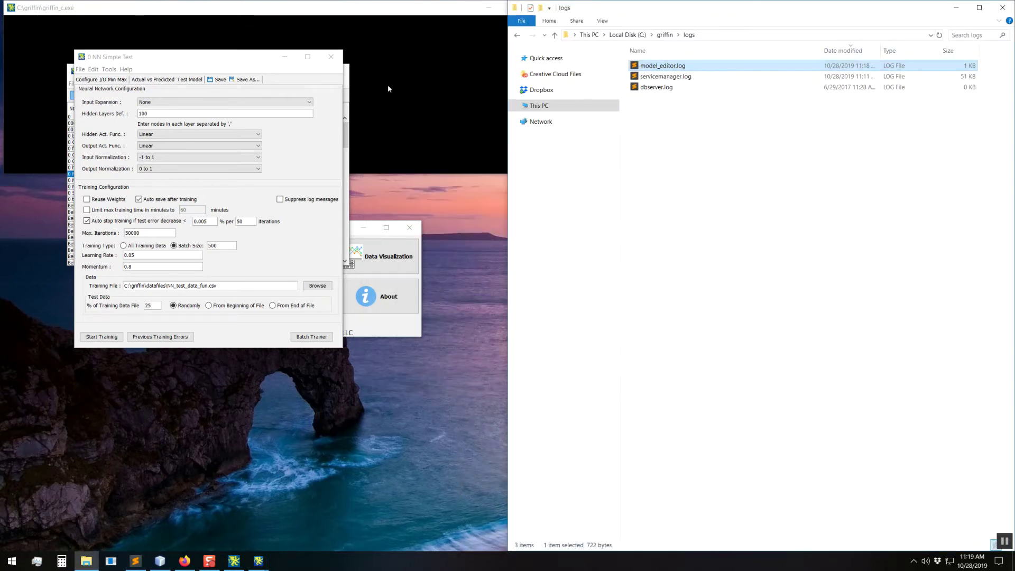
pyautogui.click(331, 57)
pyautogui.click(332, 75)
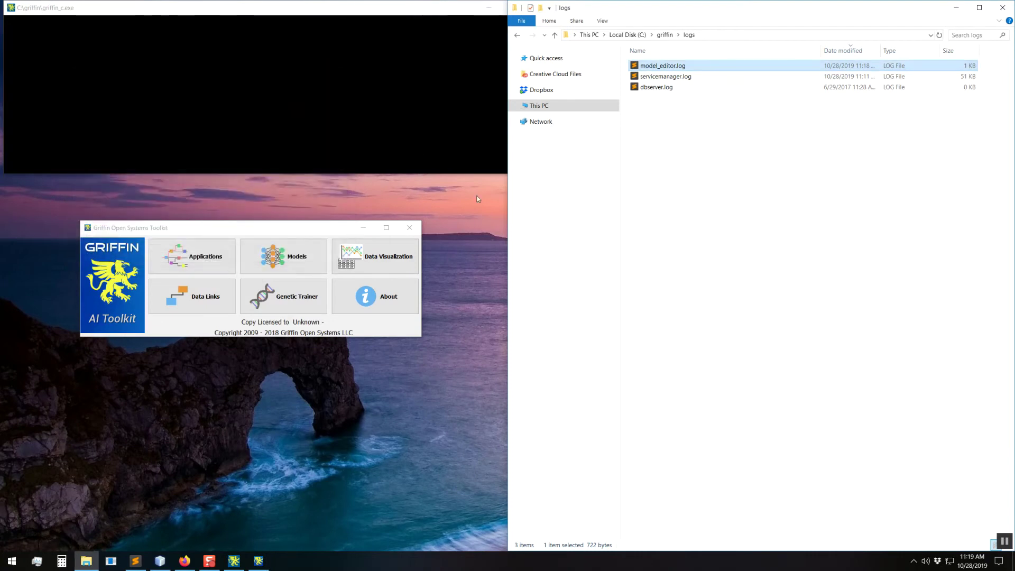
# Open the PID Demo application from the toolkit's application list and look over its Furnace Sim and Config pages.
pyautogui.click(196, 257)
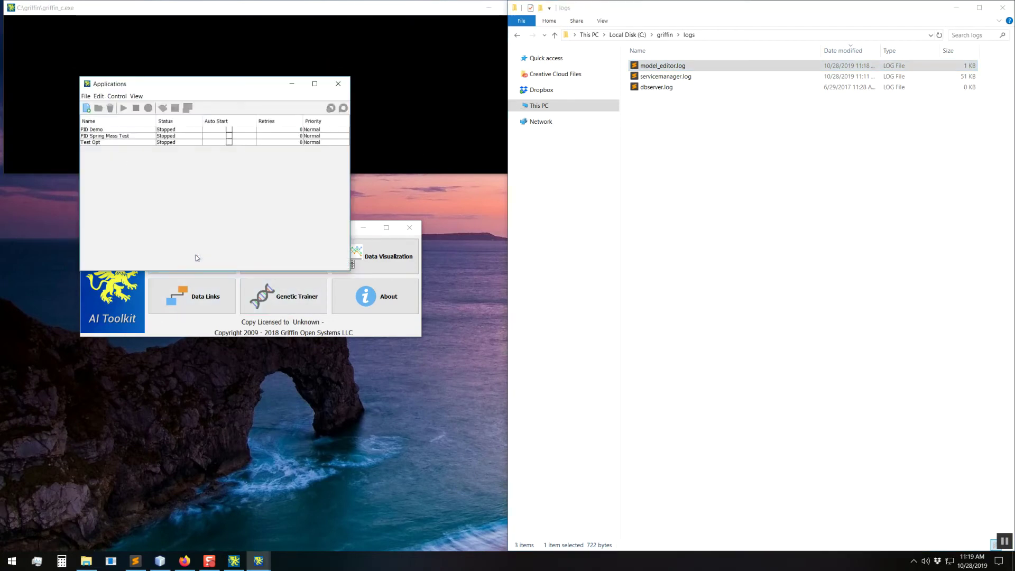
pyautogui.doubleClick(93, 130)
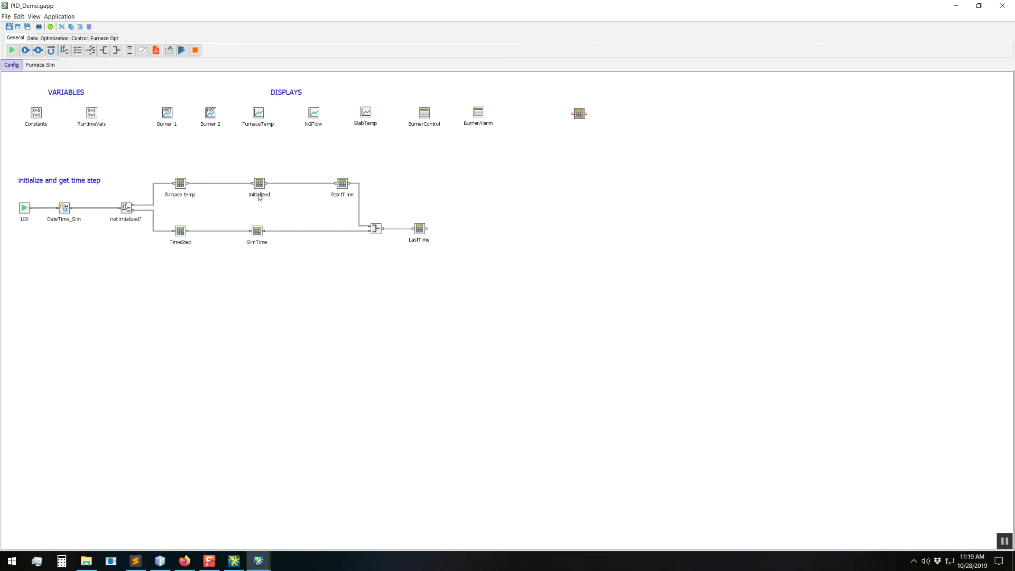
pyautogui.click(38, 66)
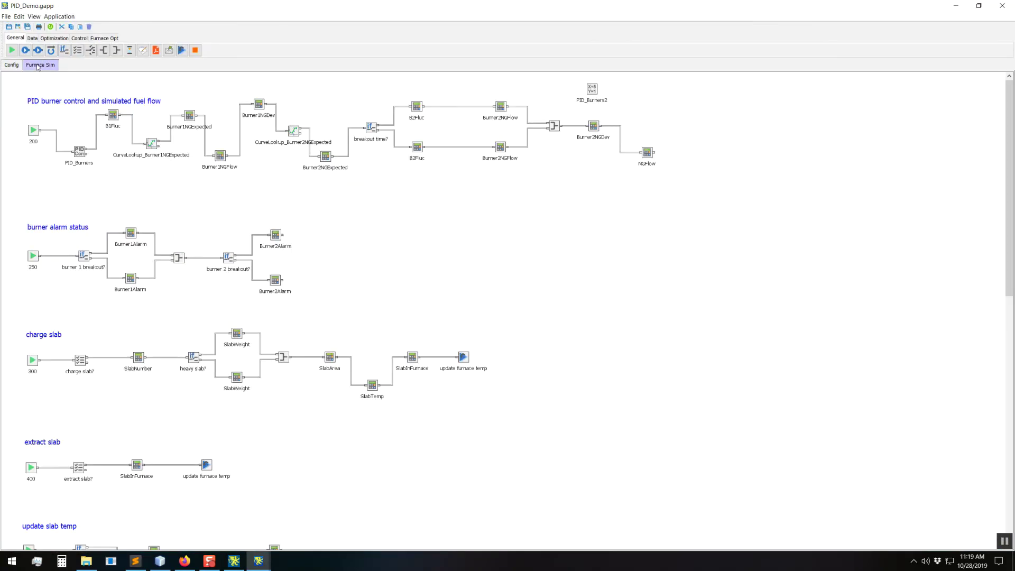
pyautogui.click(11, 64)
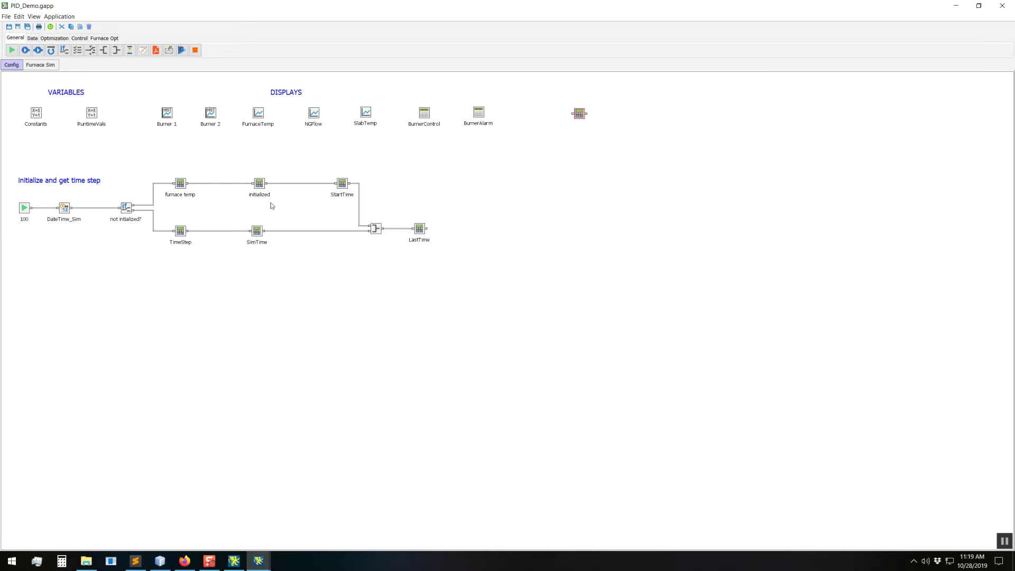
# Open the properties of the Burner 2 display block and look through its XY Hist Chart help page.
pyautogui.rightClick(210, 114)
pyautogui.click(225, 119)
pyautogui.moveTo(474, 141); pyautogui.dragTo(605, 149)
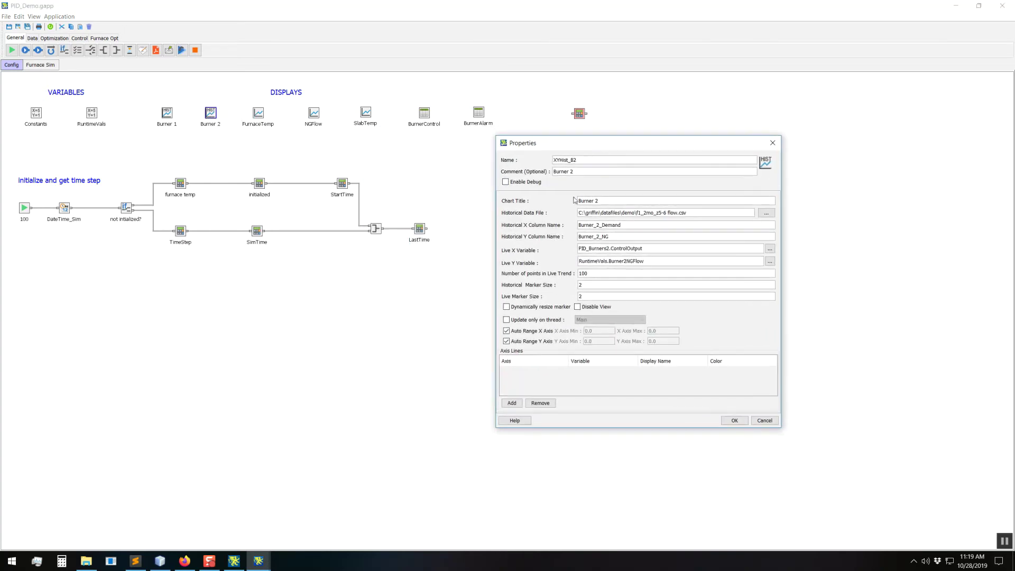
pyautogui.click(512, 421)
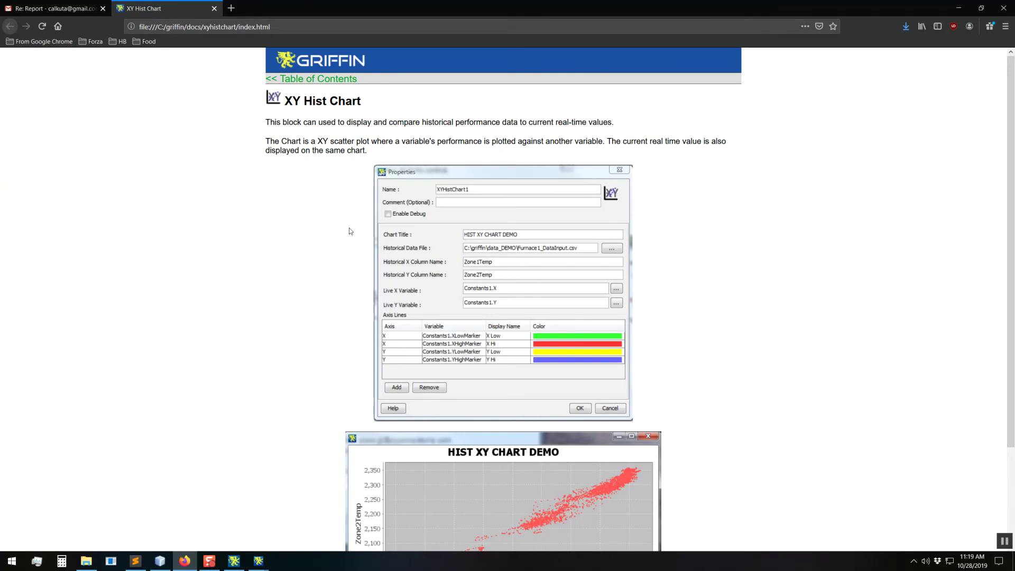
pyautogui.scroll(-3, 348, 232)
pyautogui.scroll(3, 346, 239)
# Browse the Griffin documentation's table of contents for the available component topics, and return to the PID Demo application in Griffin.
pyautogui.click(309, 79)
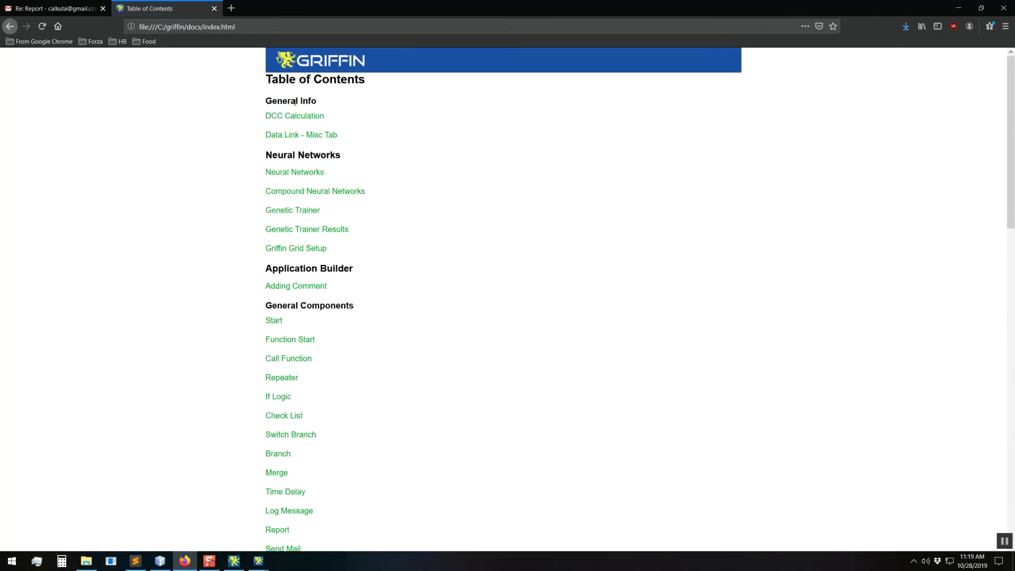
pyautogui.scroll(-10, 295, 328)
pyautogui.scroll(-3, 294, 328)
pyautogui.scroll(15, 295, 328)
pyautogui.scroll(-4, 224, 267)
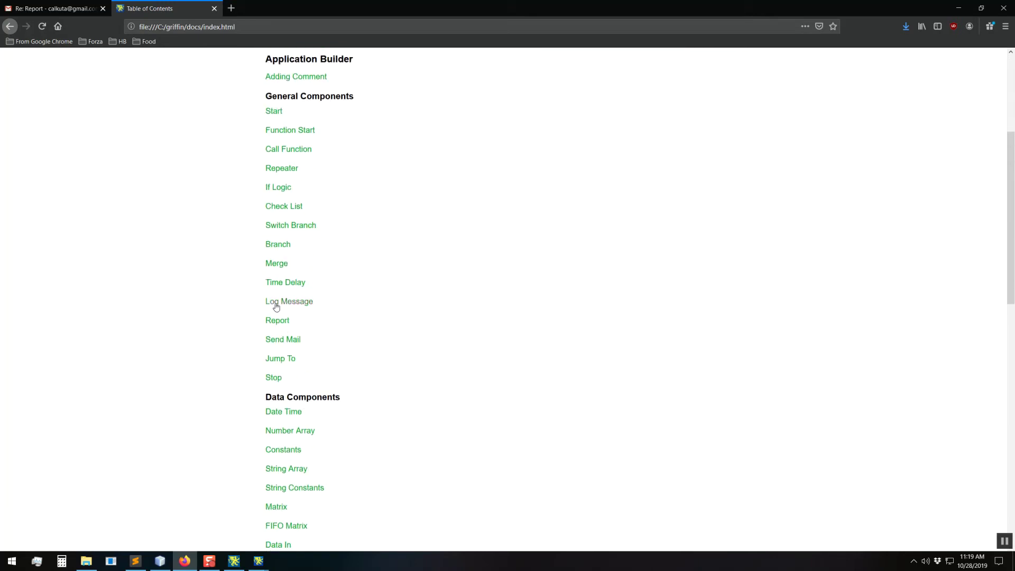
pyautogui.scroll(-4, 296, 385)
pyautogui.moveTo(260, 568)
pyautogui.click(246, 513)
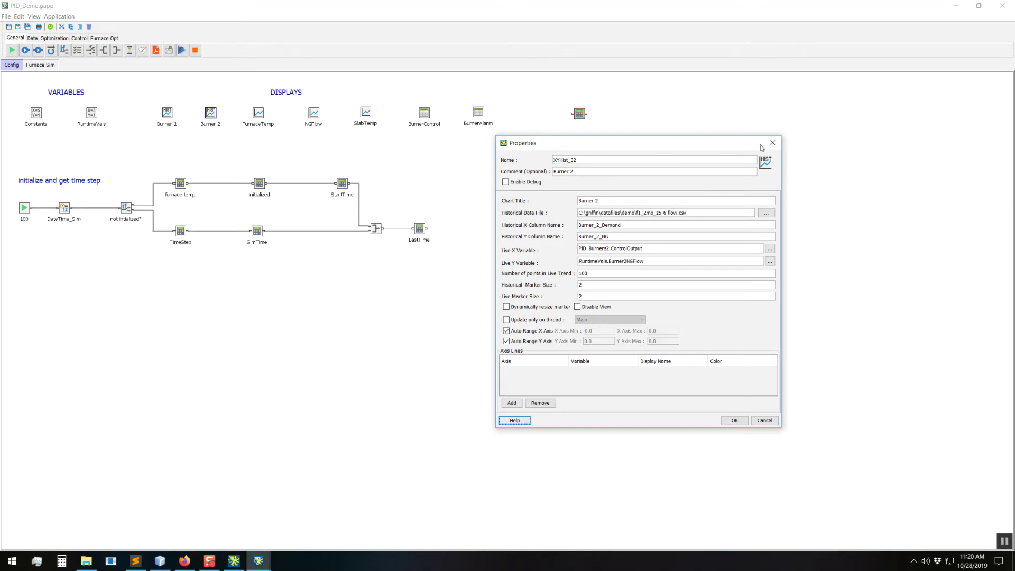
# Place an Optimizer block in the empty area below the time step flow on the Config page.
pyautogui.moveTo(655, 142); pyautogui.dragTo(664, 169)
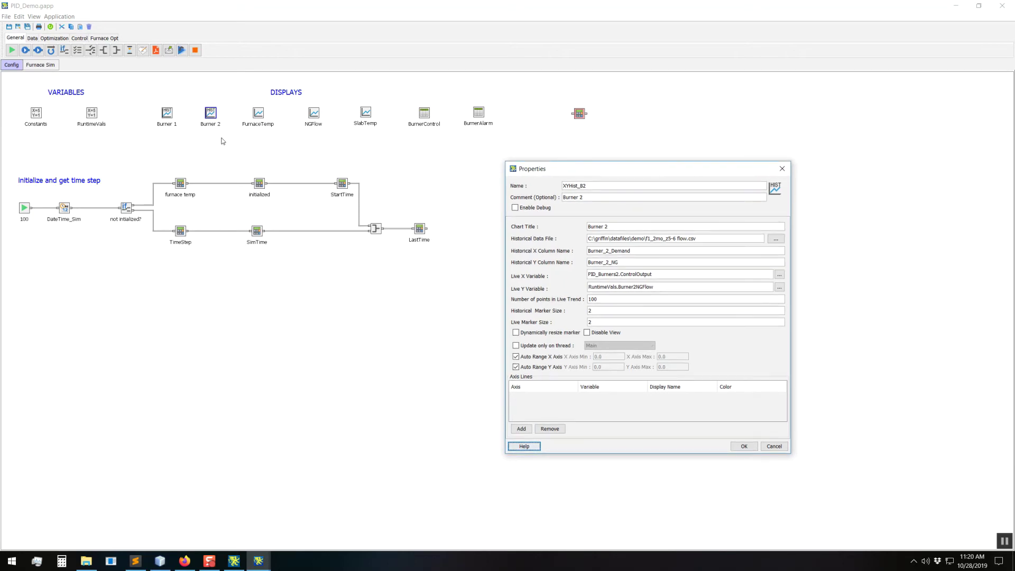
pyautogui.click(54, 38)
pyautogui.moveTo(77, 50); pyautogui.dragTo(231, 314)
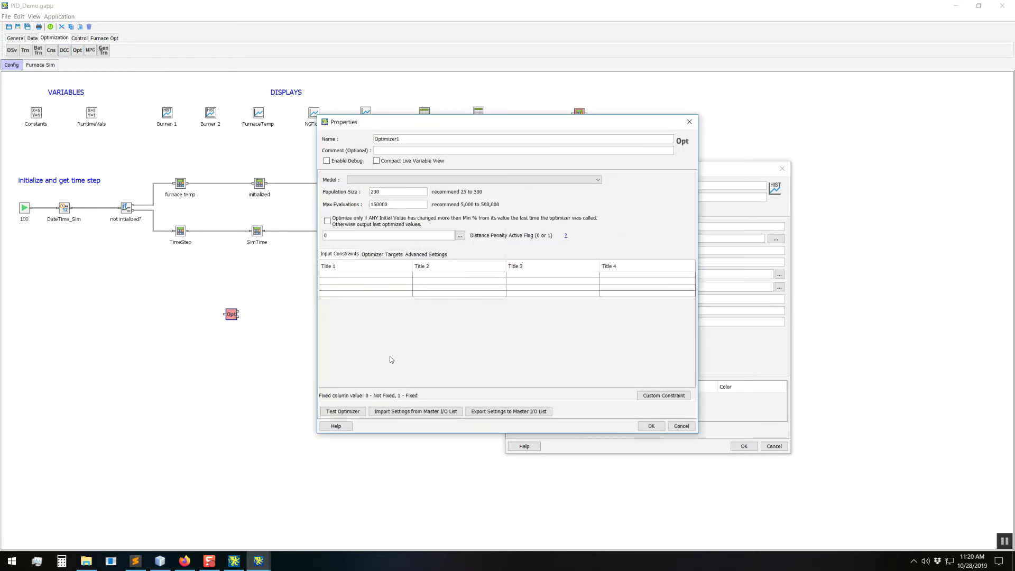
# Read the Optimizer block's help page, including its advanced settings, and return to Griffin to close the block's properties.
pyautogui.click(337, 426)
pyautogui.scroll(-20, 482, 288)
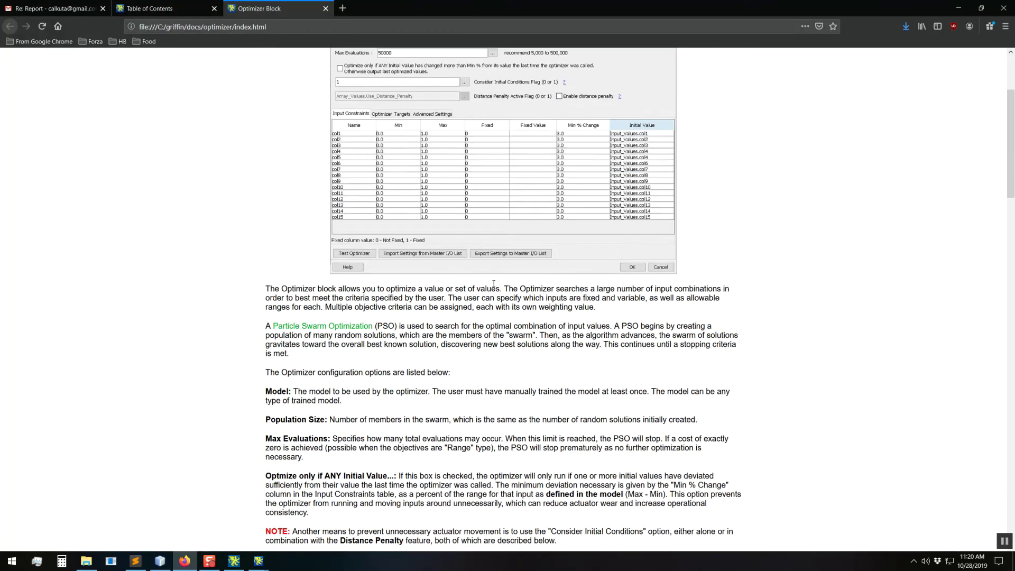
pyautogui.scroll(-8, 493, 286)
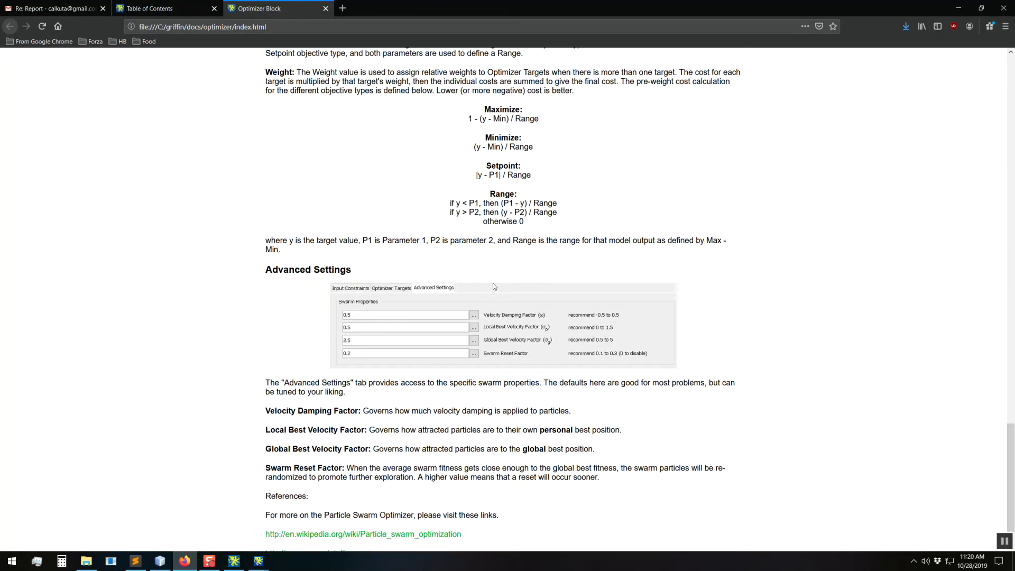
pyautogui.scroll(20, 493, 286)
pyautogui.scroll(5, 493, 286)
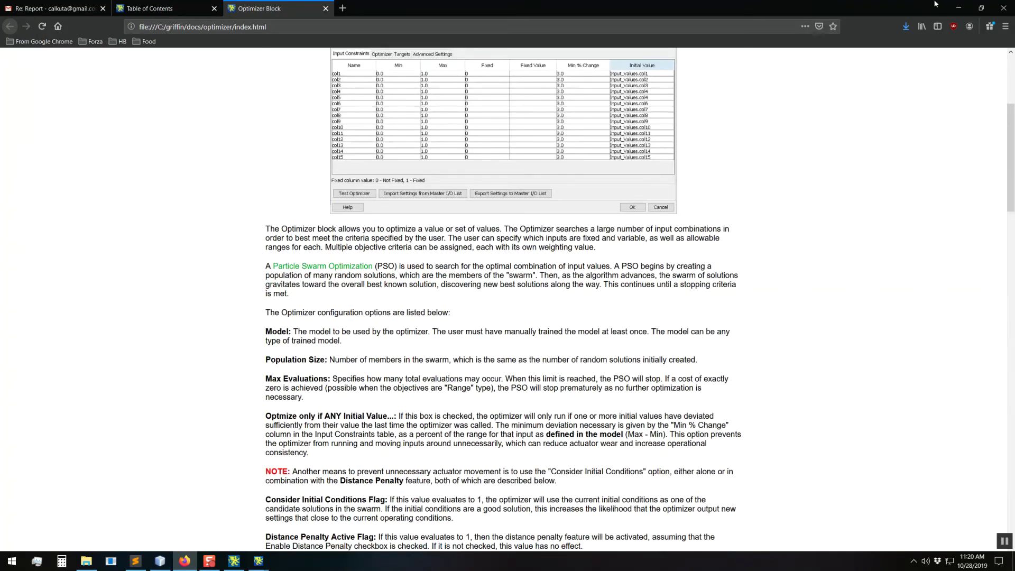
pyautogui.click(949, 9)
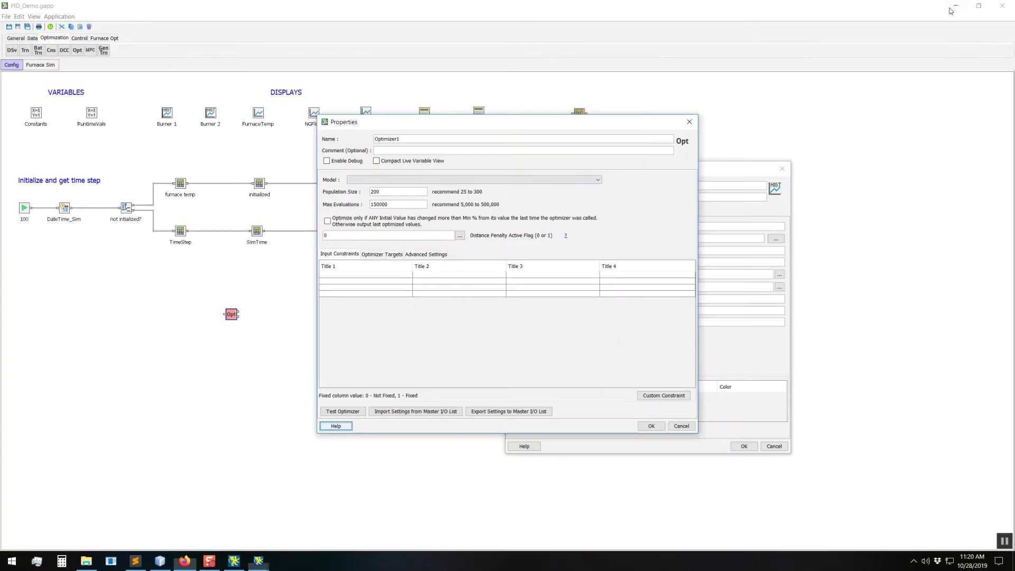
pyautogui.click(689, 122)
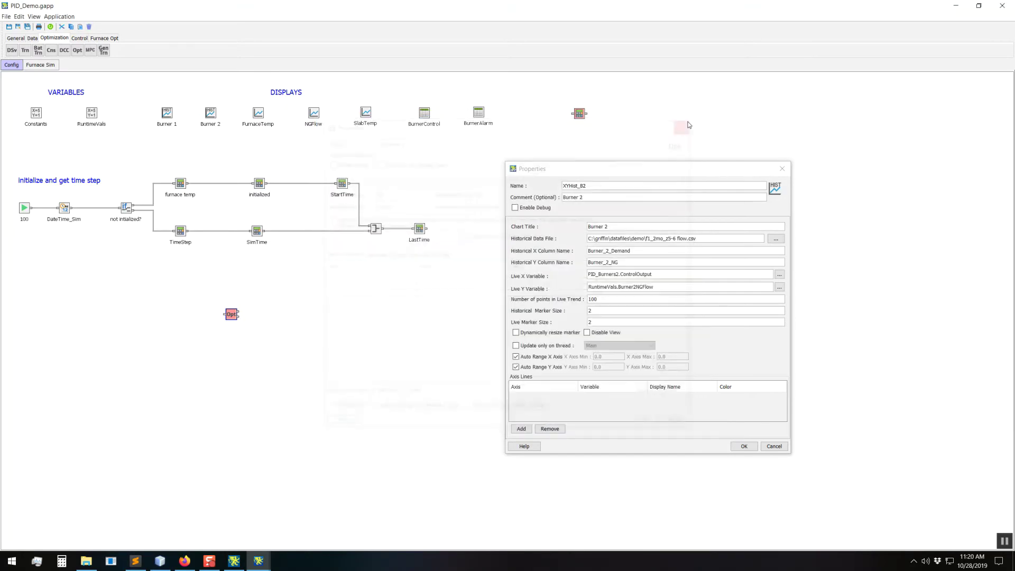
# Close the Burner 2 properties and delete the stray calculator block beyond BurnerAlarm and the Optimizer block below the time step flow.
pyautogui.click(782, 168)
pyautogui.click(582, 116)
pyautogui.press('Delete')
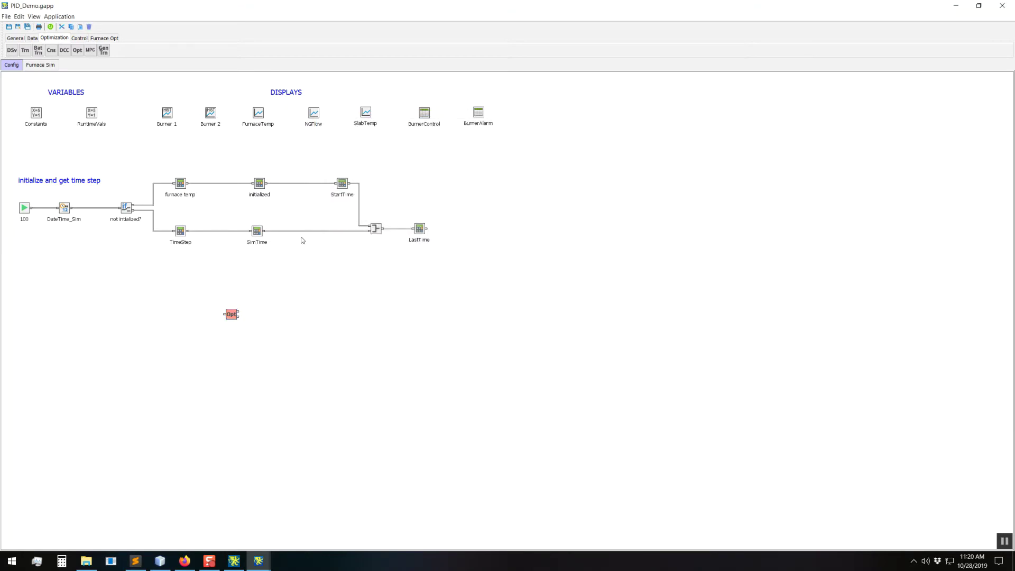
pyautogui.press('Delete')
# Copy the VARIABLES and DISPLAYS groups and paste them below the time step flow without inserting space.
pyautogui.moveTo(6, 78); pyautogui.dragTo(540, 149)
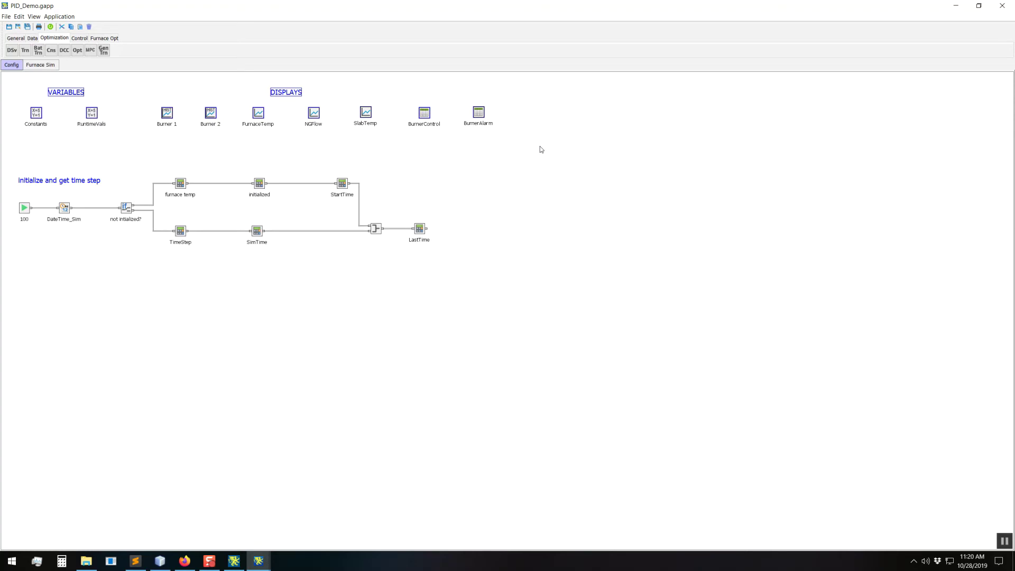
pyautogui.hotkey('ctrl', 'v')
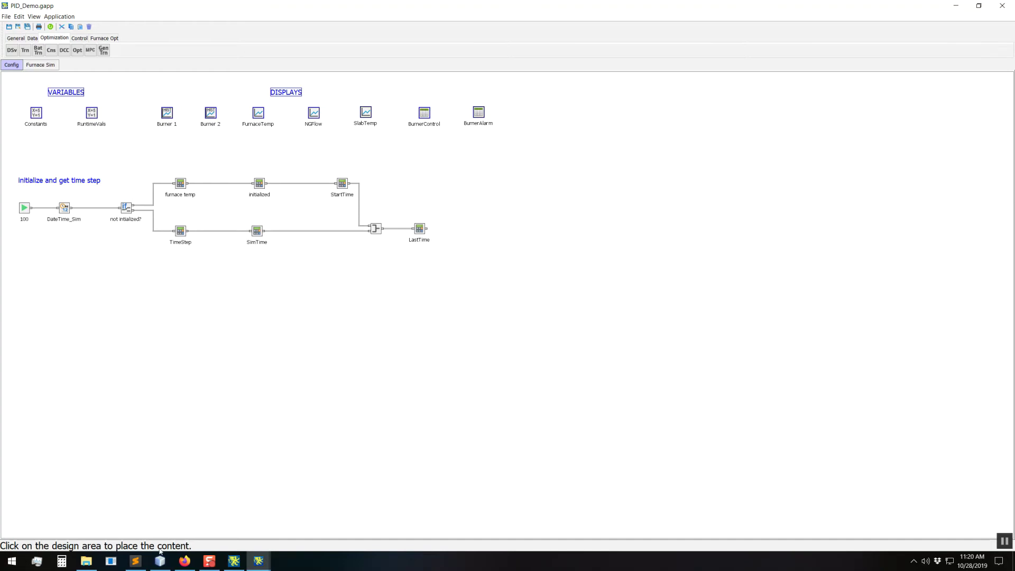
pyautogui.click(18, 298)
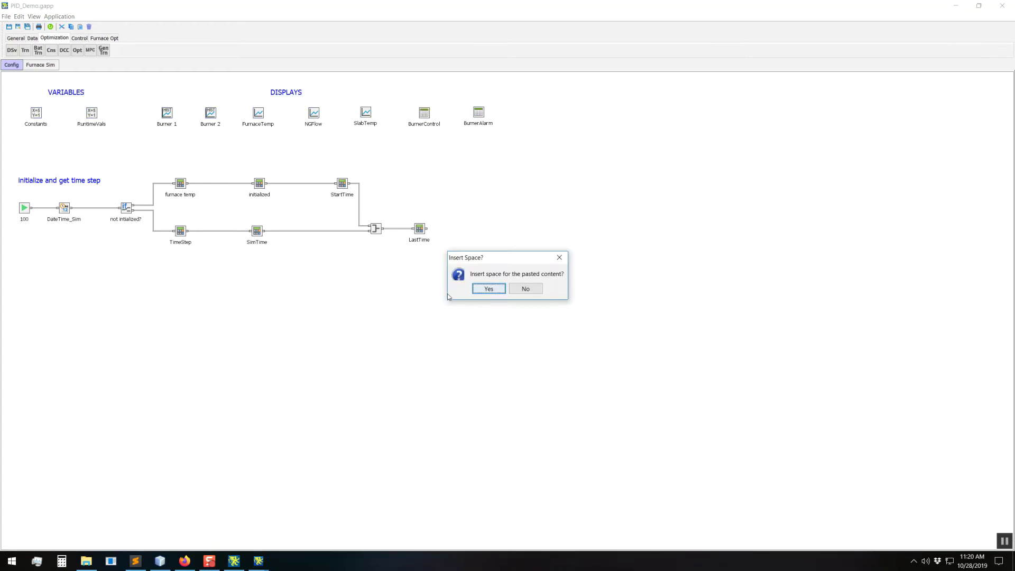
pyautogui.click(520, 290)
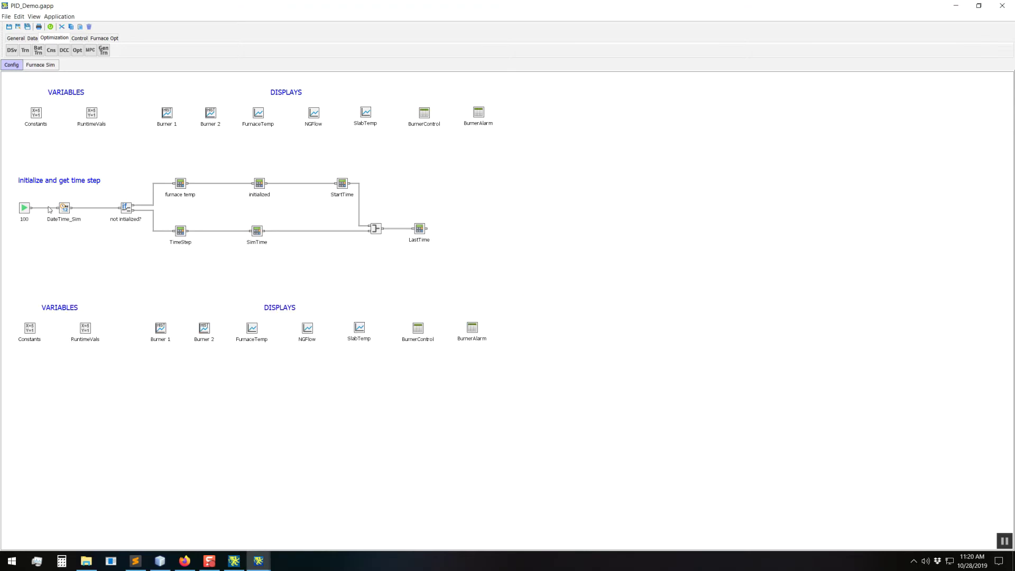
# Paste another copy of the VARIABLES and DISPLAYS groups above the original row, inserting space for the pasted content.
pyautogui.hotkey('ctrl', 'v')
pyautogui.click(19, 80)
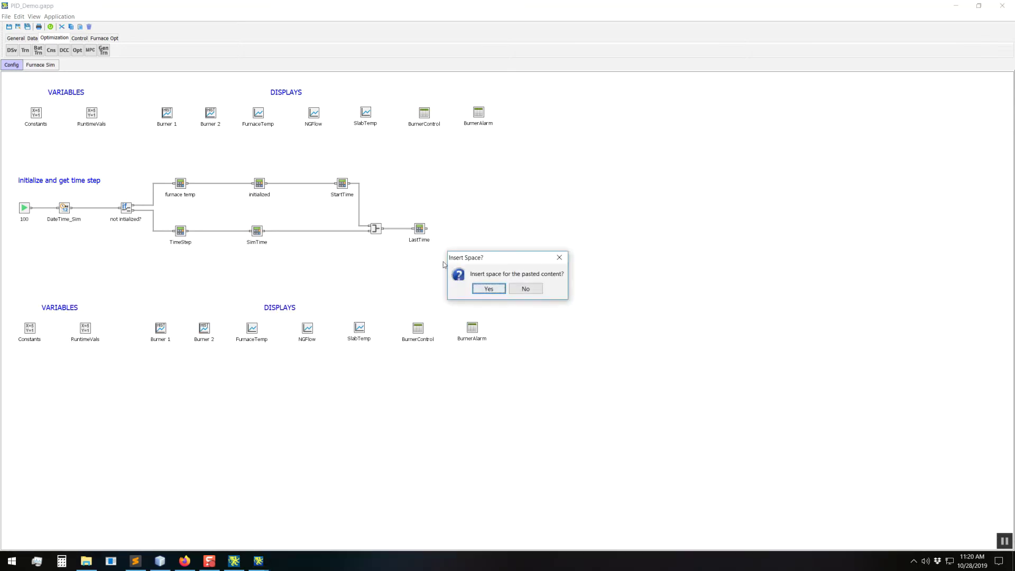
pyautogui.click(487, 288)
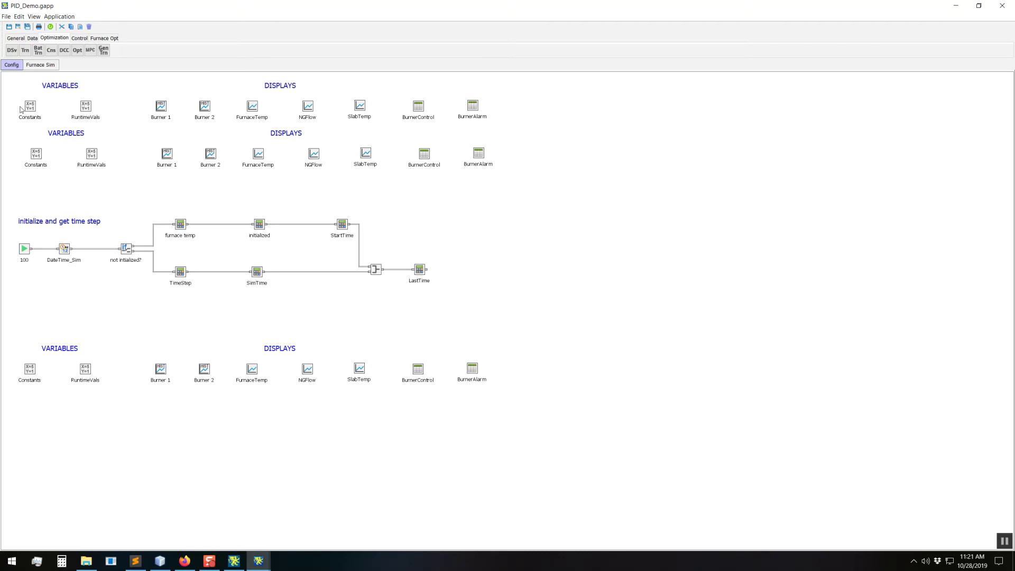
# Undo and redo the paste above the original row, and undo both pastes together with the inserted space.
pyautogui.hotkey('ctrl', 'z')
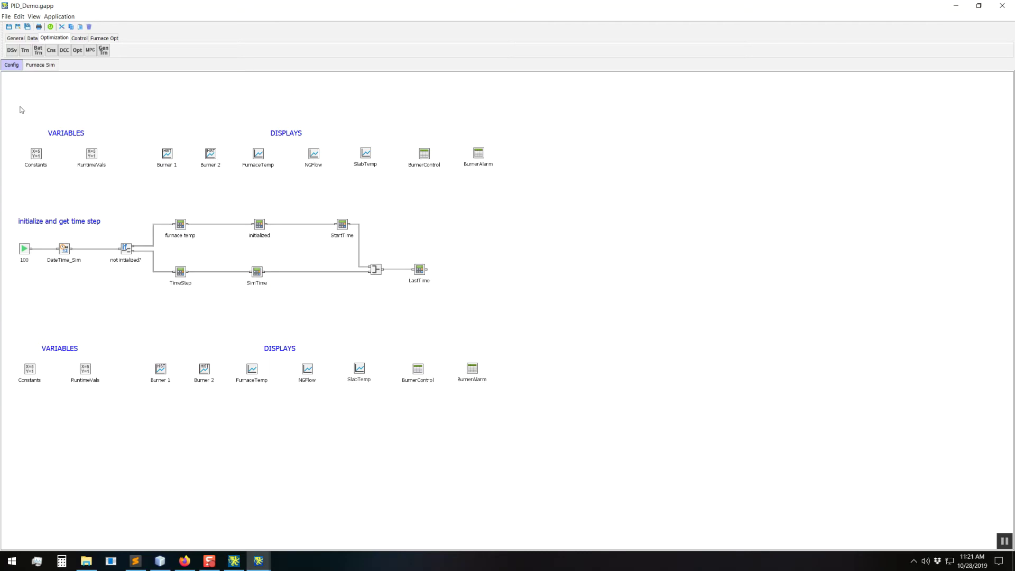
pyautogui.hotkey('ctrl', 'y')
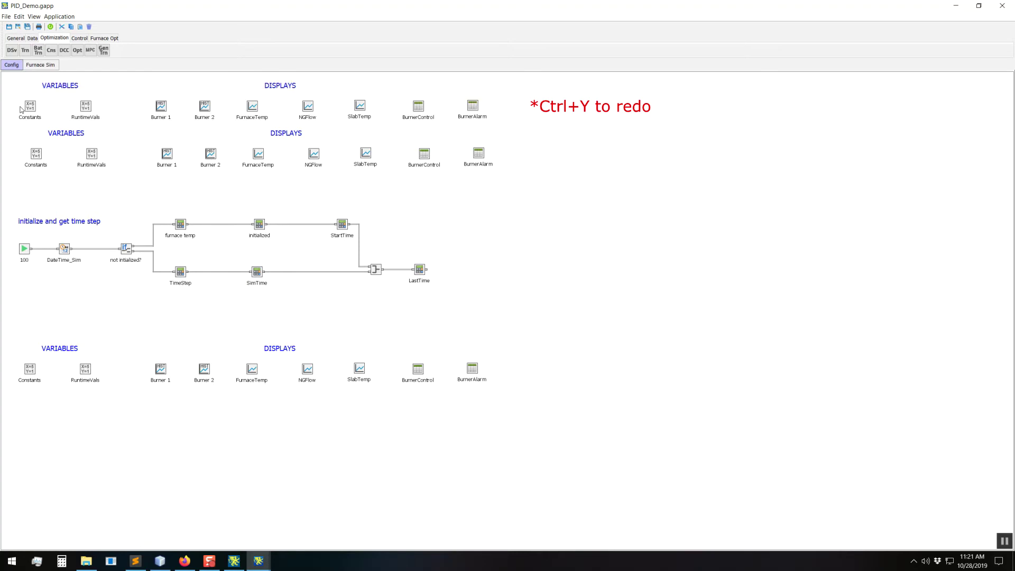
pyautogui.hotkey('ctrl', 'z')
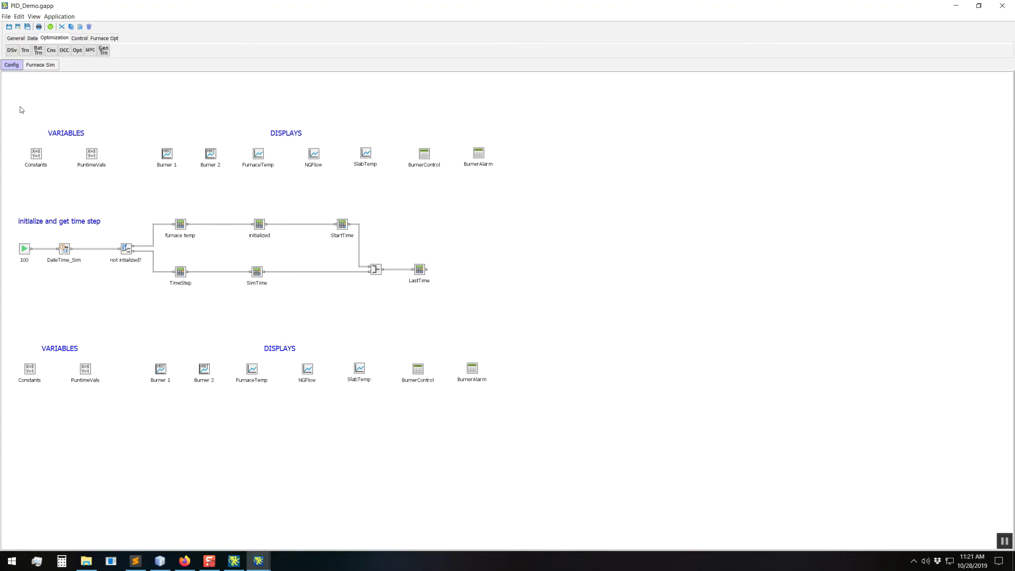
pyautogui.hotkey('ctrl', 'z')
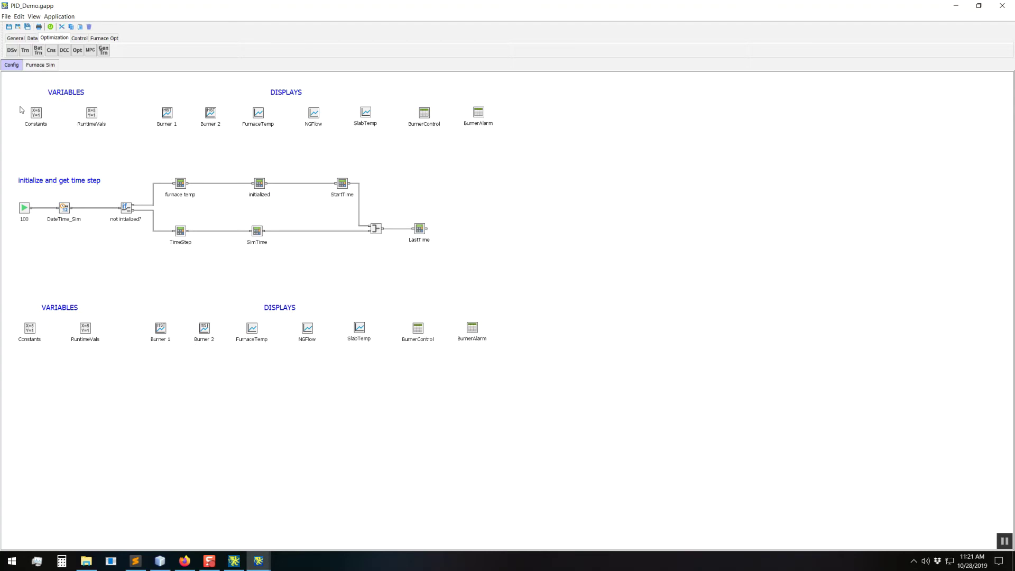
pyautogui.hotkey('ctrl', 'z')
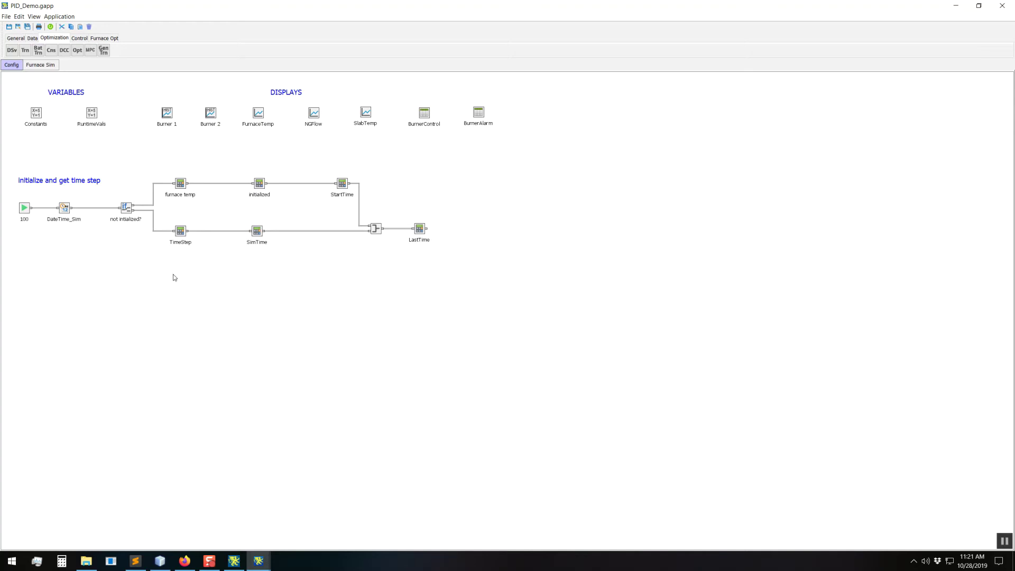
# Delete the DISPLAYS heading with all its display blocks, from Burner 1 to BurnerAlarm.
pyautogui.moveTo(149, 92); pyautogui.dragTo(562, 134)
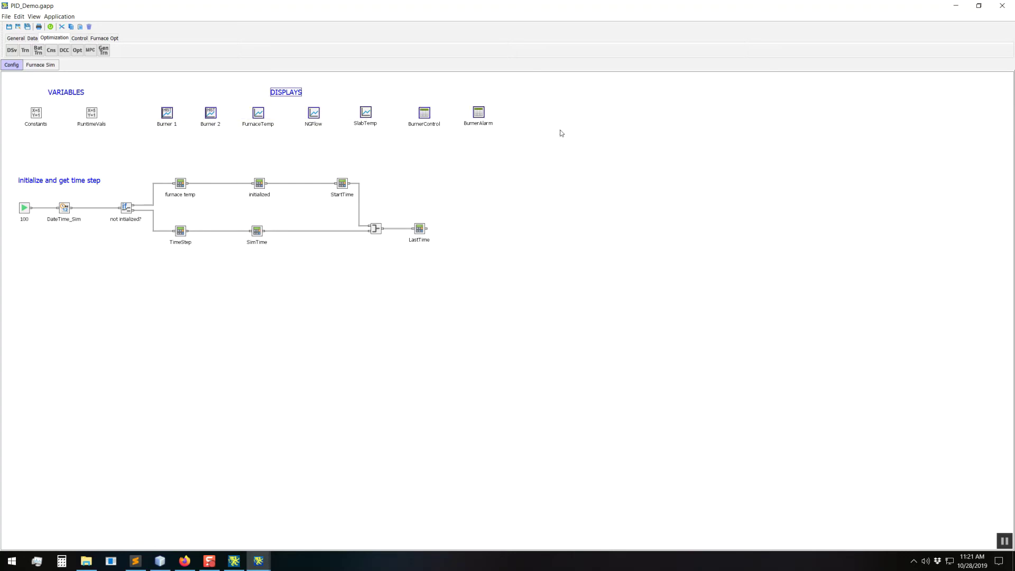
pyautogui.press('Delete')
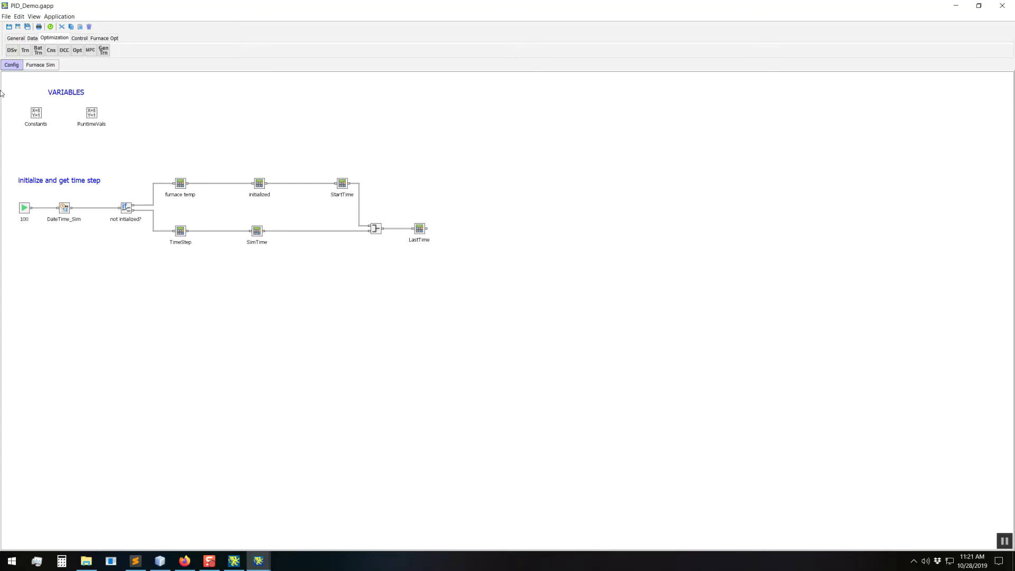
# Delete the VARIABLES heading with the Constants and RuntimeVals blocks, and undo that deletion.
pyautogui.moveTo(114, 153); pyautogui.dragTo(14, 95)
pyautogui.press('Delete')
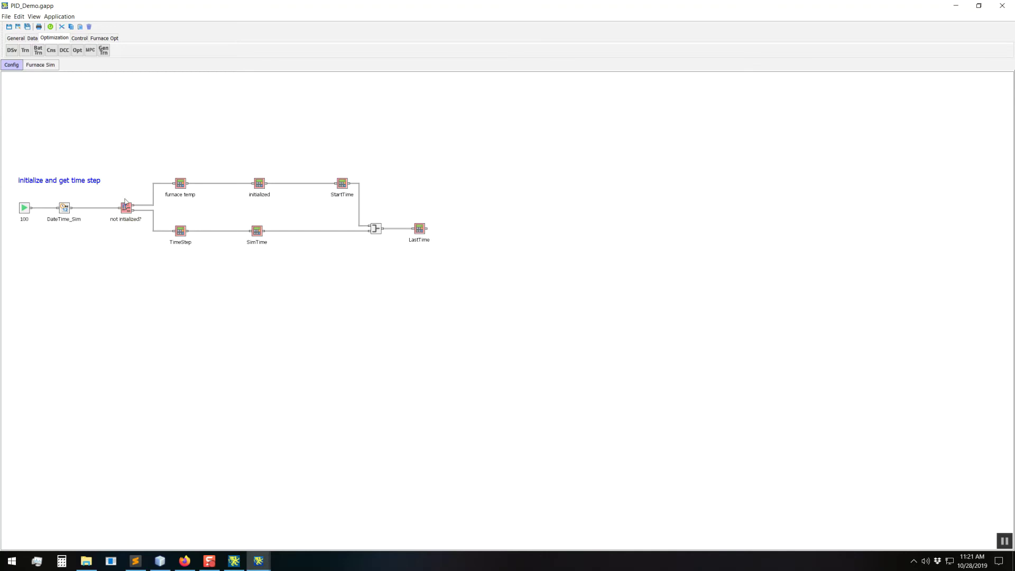
pyautogui.hotkey('ctrl', 'z')
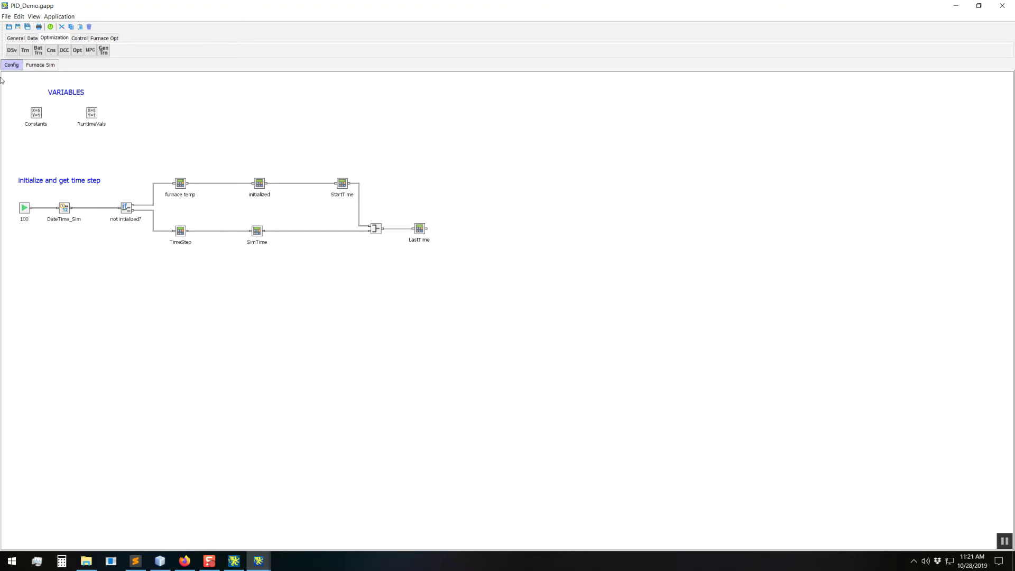
# On the Furnace Sim page, select the entire PID burner control and simulated fuel flow group and nudge it slightly down and back up.
pyautogui.click(50, 68)
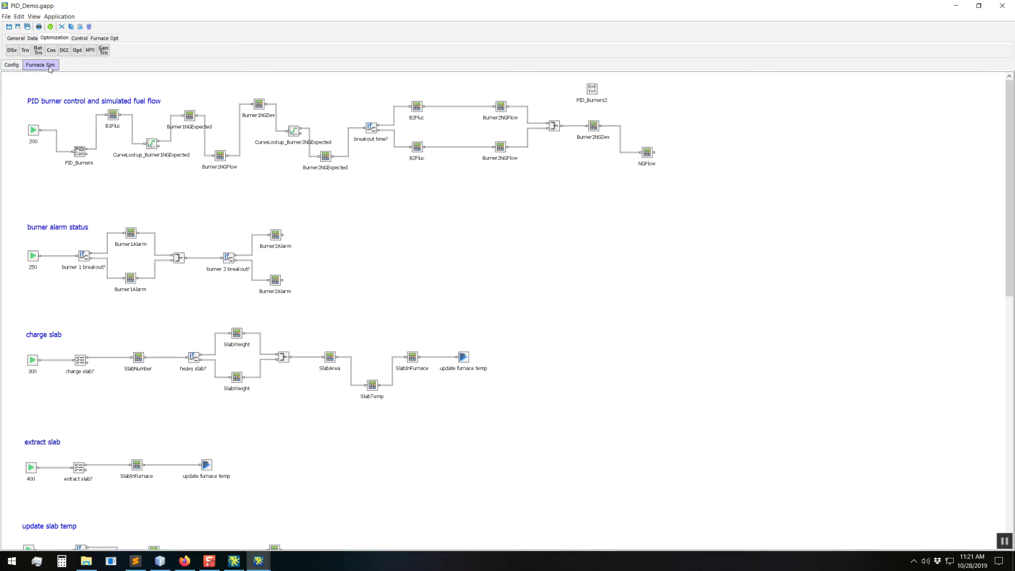
pyautogui.scroll(-3, 50, 67)
pyautogui.scroll(2, 51, 67)
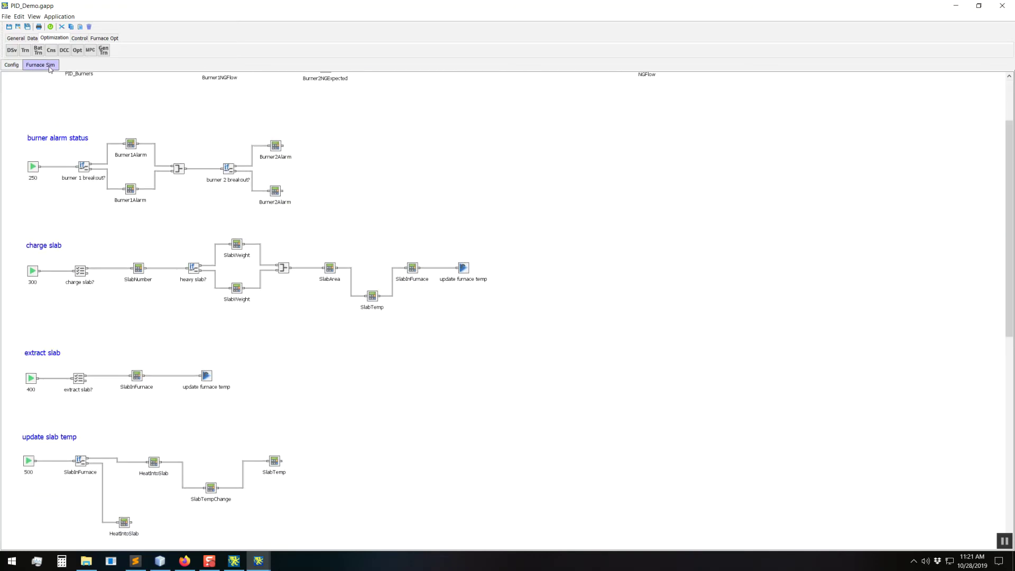
pyautogui.scroll(1, 50, 68)
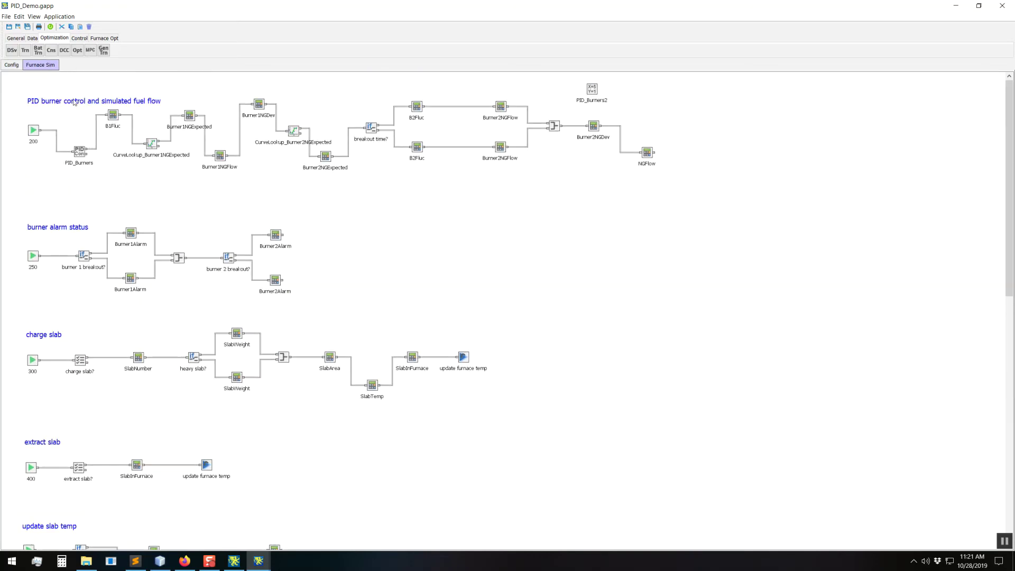
pyautogui.moveTo(17, 82); pyautogui.dragTo(743, 186)
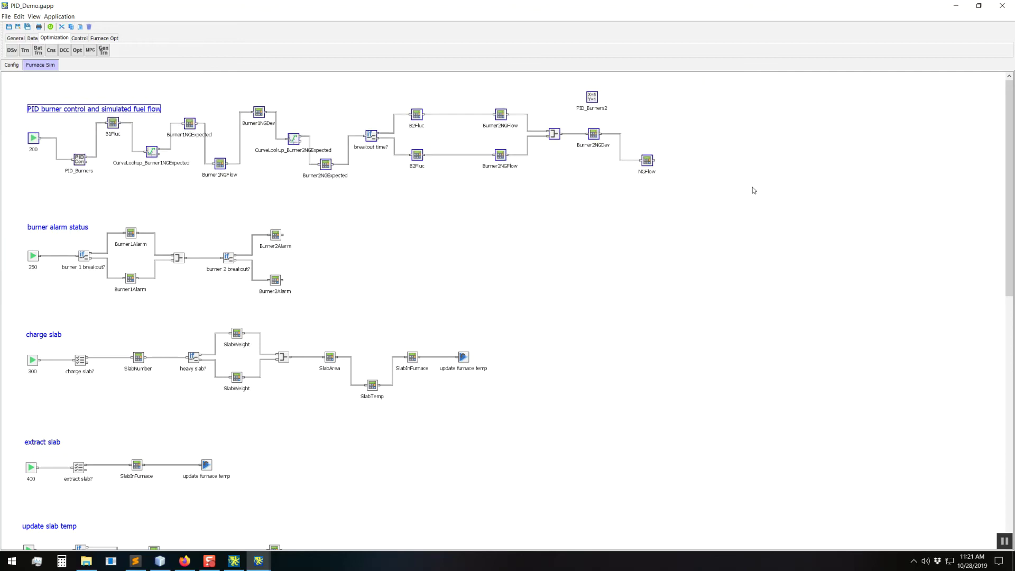
pyautogui.press('Down')
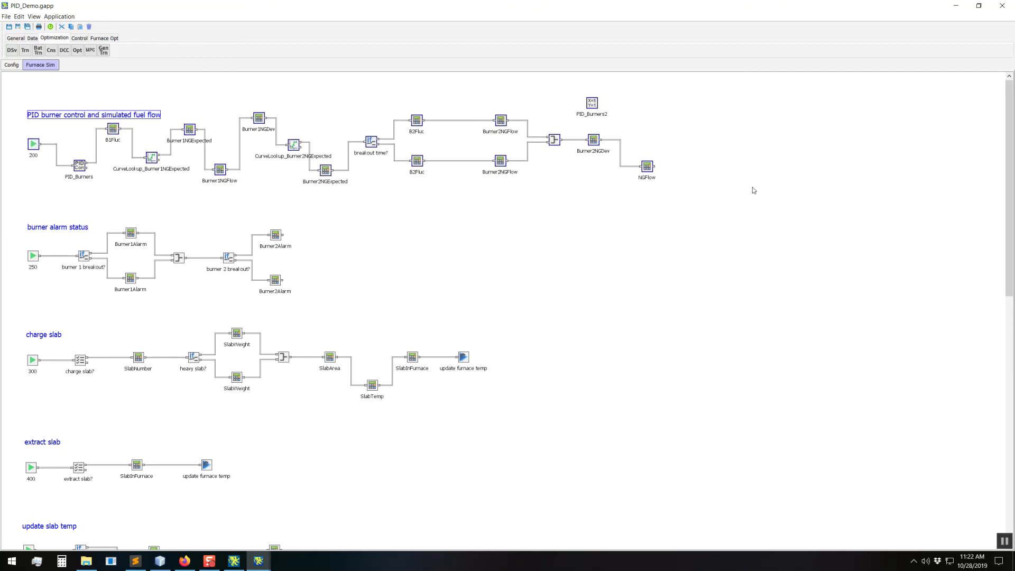
pyautogui.press('Up')
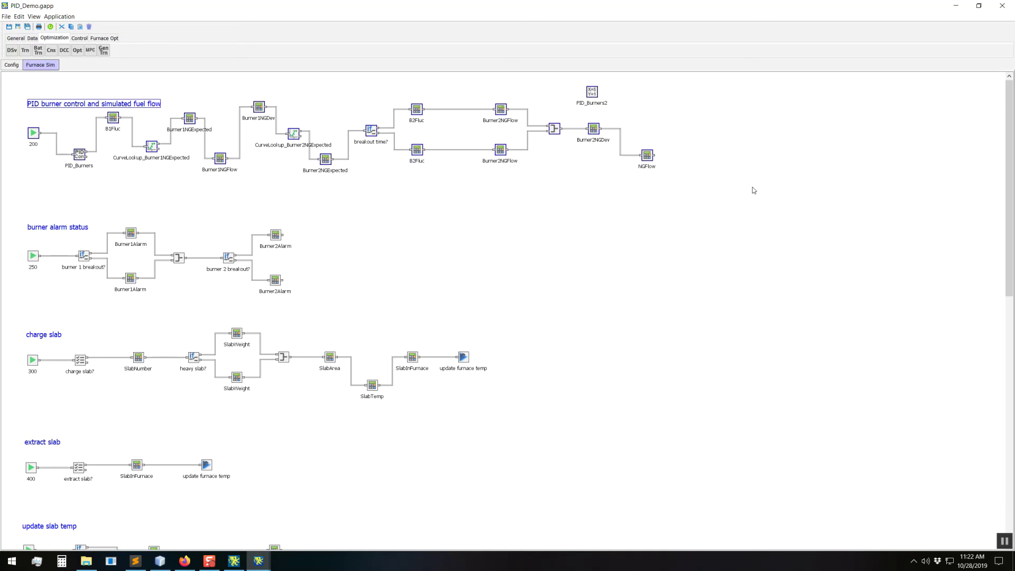
pyautogui.click(754, 190)
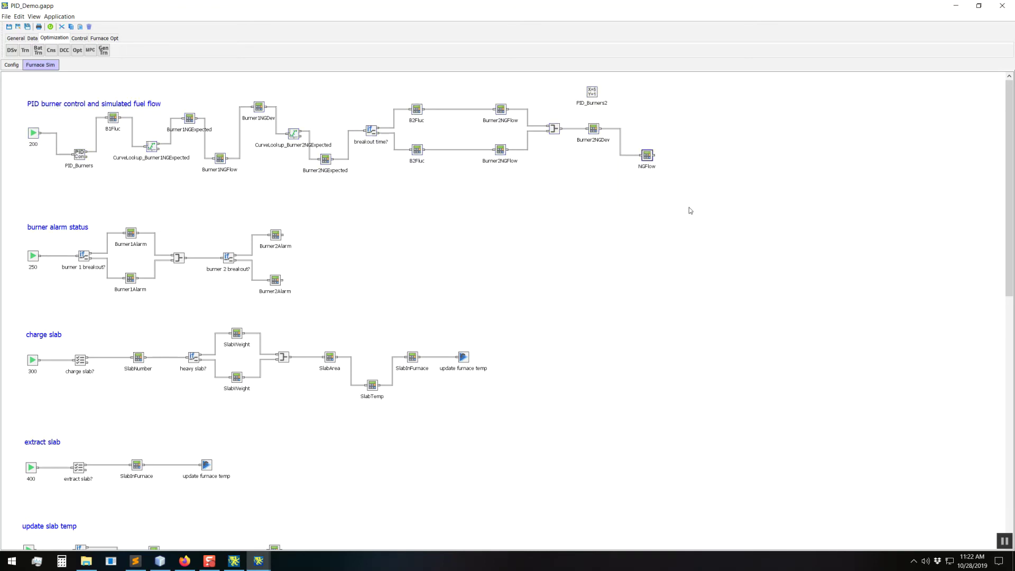
# Nudge the NGFlow block up until it lines up with the Burner2NGDev block.
pyautogui.press('Up')
pyautogui.press('Up')
pyautogui.press('Up')
pyautogui.press('Up')
pyautogui.press('Up')
pyautogui.press('Up')
pyautogui.press('Up')
pyautogui.press('Up')
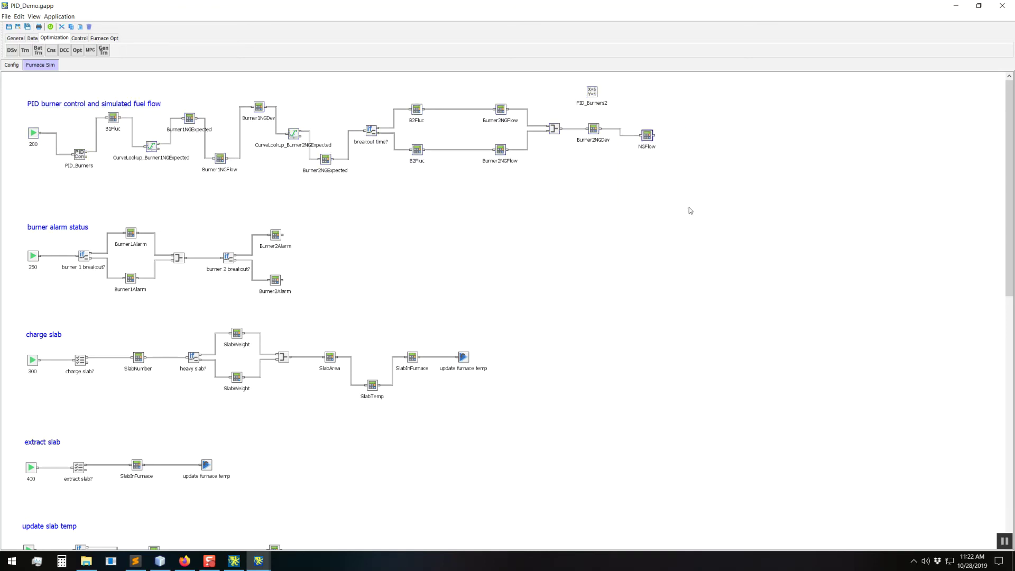
pyautogui.press('Up')
pyautogui.press('Up')
# Select the blocks from the Burner2NGFlow pair to NGFlow, and disconnect and reconnect the upper Burner2NGFlow to its B2Fluc block.
pyautogui.moveTo(465, 76); pyautogui.dragTo(676, 154)
pyautogui.click(495, 110)
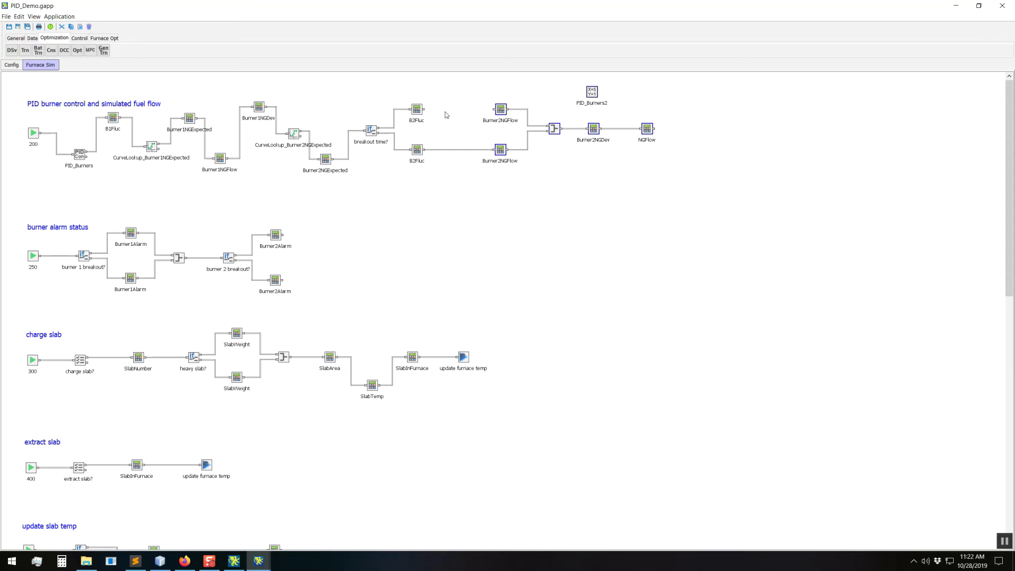
pyautogui.moveTo(424, 109); pyautogui.dragTo(508, 113)
# Nudge the selected Burner2NGFlow to NGFlow blocks down and back up until they line up with the two B2Fluc blocks.
pyautogui.press('Down')
pyautogui.press('Down')
pyautogui.press('Down')
pyautogui.press('Down')
pyautogui.press('Down')
pyautogui.press('Down')
pyautogui.press('Down')
pyautogui.press('Down')
pyautogui.press('Down')
pyautogui.press('Down')
pyautogui.press('Down')
pyautogui.press('Down')
pyautogui.press('Down')
pyautogui.press('Down')
pyautogui.press('Down')
pyautogui.press('Down')
pyautogui.press('Down')
pyautogui.press('Down')
pyautogui.press('Down')
pyautogui.press('Down')
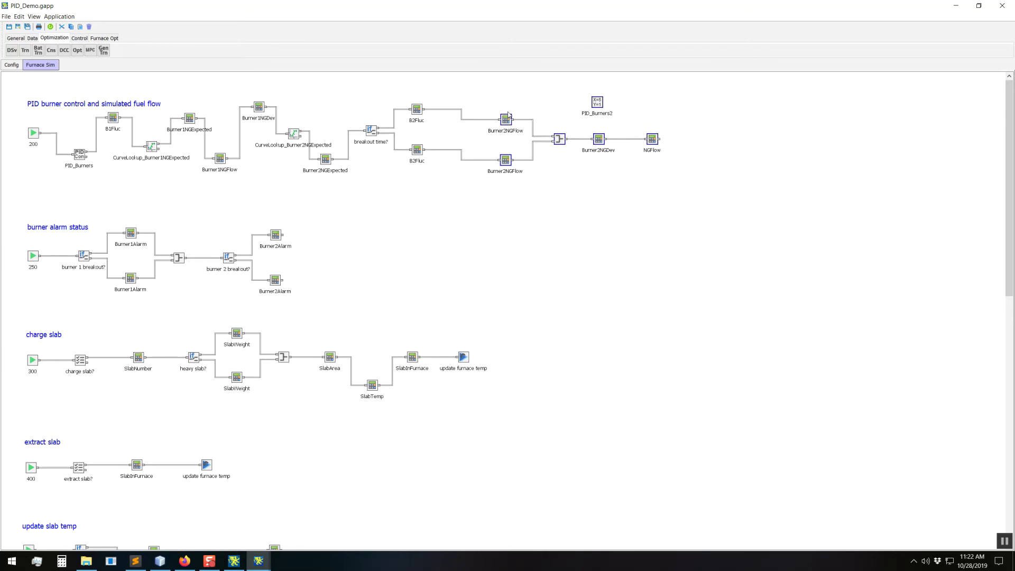
pyautogui.press('Up')
pyautogui.press('Up')
pyautogui.press('Up')
pyautogui.press('Up')
pyautogui.press('Up')
pyautogui.press('Up')
pyautogui.press('Up')
pyautogui.press('Up')
pyautogui.press('Up')
pyautogui.press('Up')
pyautogui.press('Up')
pyautogui.press('Up')
pyautogui.press('Up')
pyautogui.press('Up')
pyautogui.press('Up')
pyautogui.press('Up')
pyautogui.press('Up')
pyautogui.press('Up')
pyautogui.press('Up')
pyautogui.press('Up')
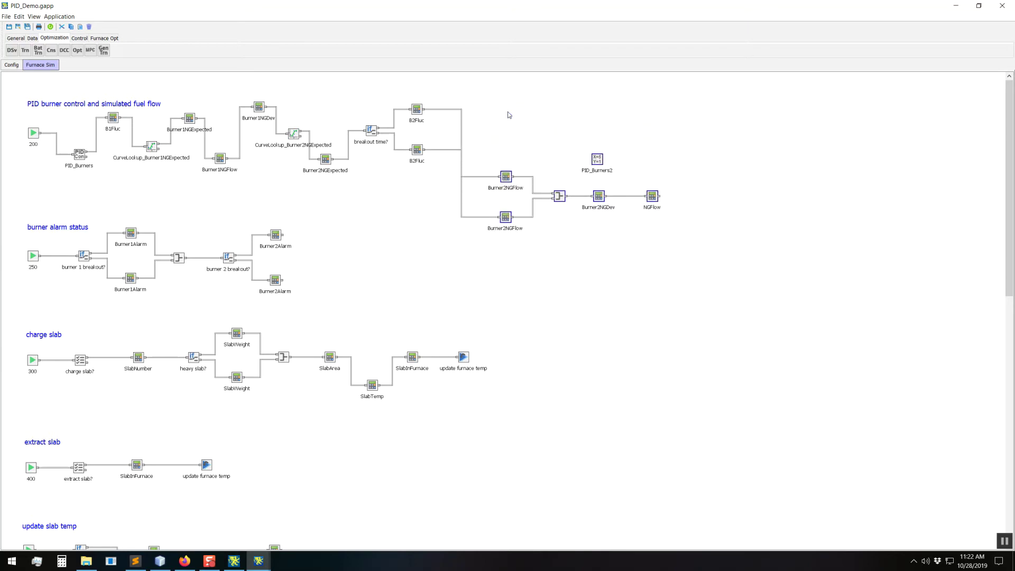
pyautogui.press('Up')
pyautogui.press('Up')
pyautogui.press('Up')
pyautogui.press('Up')
pyautogui.press('Up')
pyautogui.press('Up')
pyautogui.press('Up')
pyautogui.press('Up')
pyautogui.press('Up')
pyautogui.press('Up')
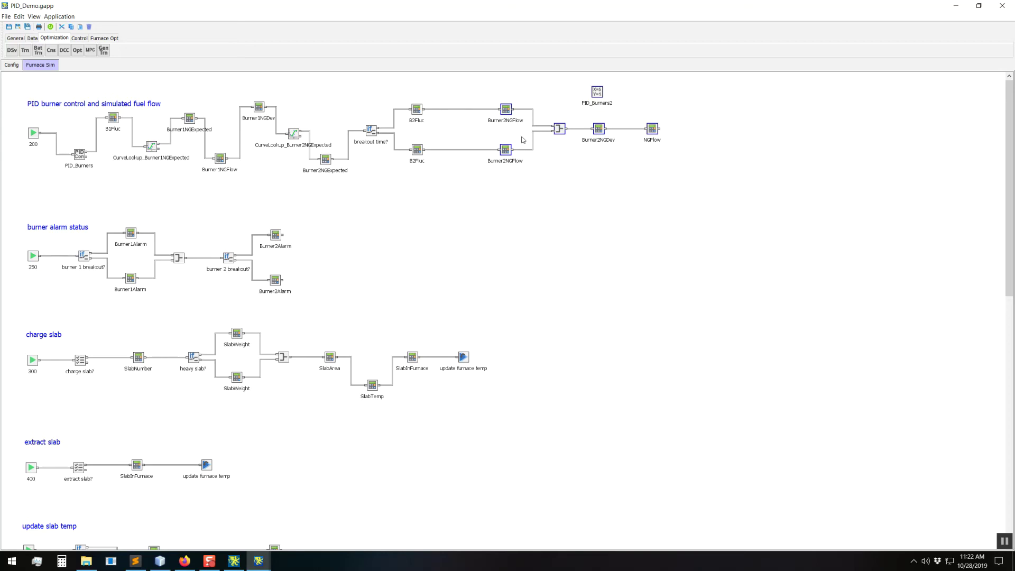
# Clear the selection and look through the flows on the Furnace Sim page, from burner control down to the slab temperature update.
pyautogui.click(543, 225)
pyautogui.scroll(-10, 481, 270)
pyautogui.scroll(6, 481, 270)
pyautogui.scroll(-10, 480, 270)
pyautogui.scroll(1, 481, 270)
pyautogui.scroll(10, 481, 270)
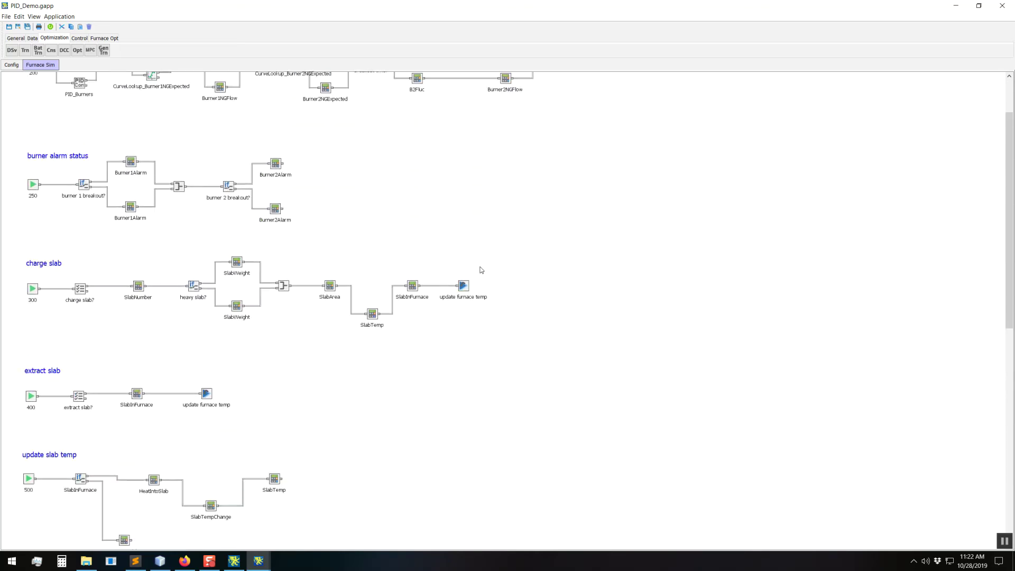
pyautogui.scroll(-10, 481, 270)
pyautogui.scroll(10, 480, 270)
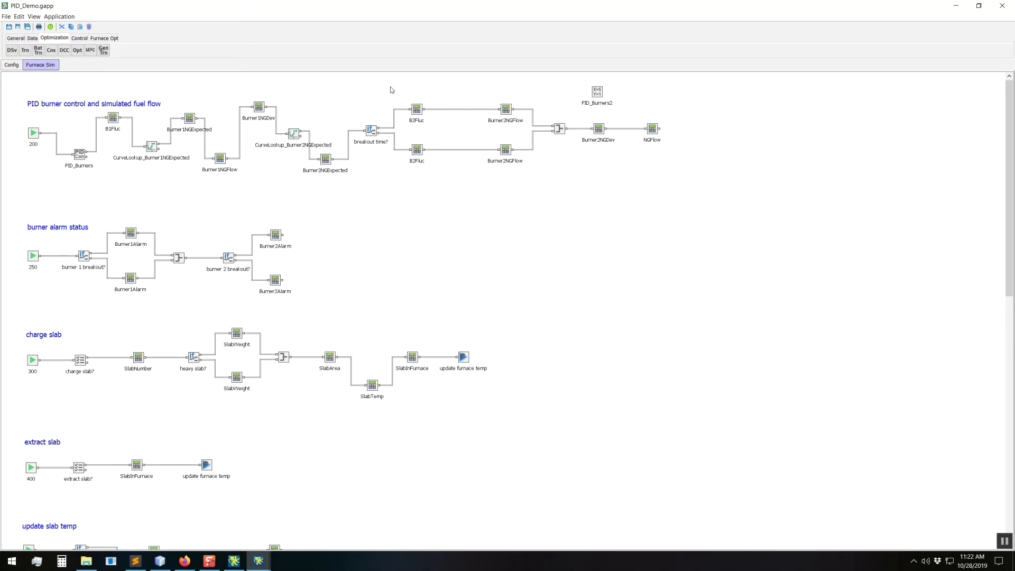
# Build up one selection containing PID_Burners2 and the burner blocks from Burner1NGFlow through NGFlow, one by one and by area.
pyautogui.click(600, 92)
pyautogui.keyDown('shift'); pyautogui.click(599, 130); pyautogui.keyUp('shift')
pyautogui.keyDown('shift'); pyautogui.click(652, 130); pyautogui.keyUp('shift')
pyautogui.keyDown('shift'); pyautogui.click(510, 111); pyautogui.keyUp('shift')
pyautogui.moveTo(513, 113); pyautogui.dragTo(556, 129)
pyautogui.moveTo(391, 88); pyautogui.dragTo(569, 178)
pyautogui.moveTo(204, 90); pyautogui.dragTo(417, 187)
# Remove both B2Fluc blocks and the breakout time? block from the selection, and clear what remains selected.
pyautogui.click(415, 150)
pyautogui.click(373, 130)
pyautogui.click(417, 109)
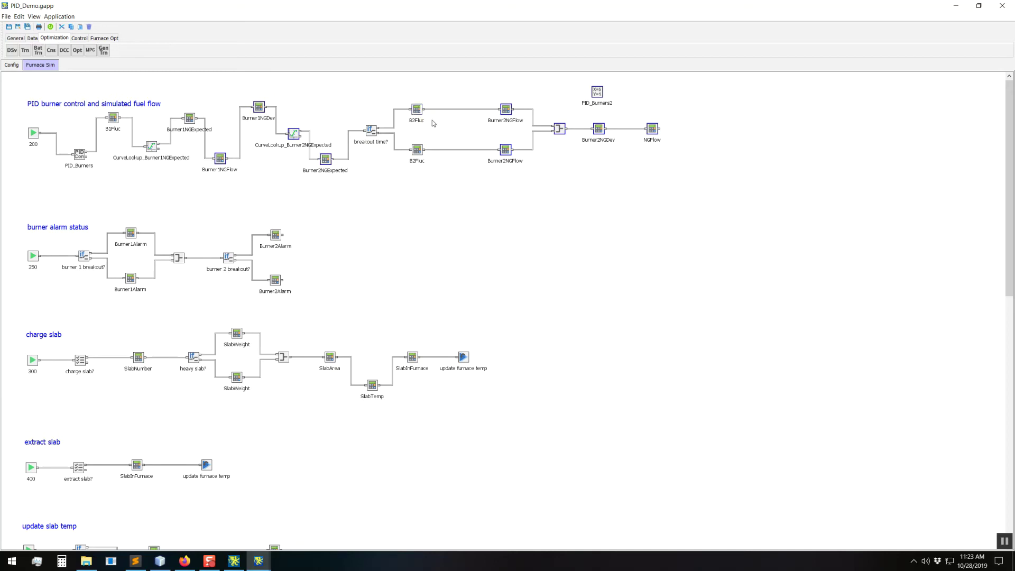
pyautogui.click(485, 179)
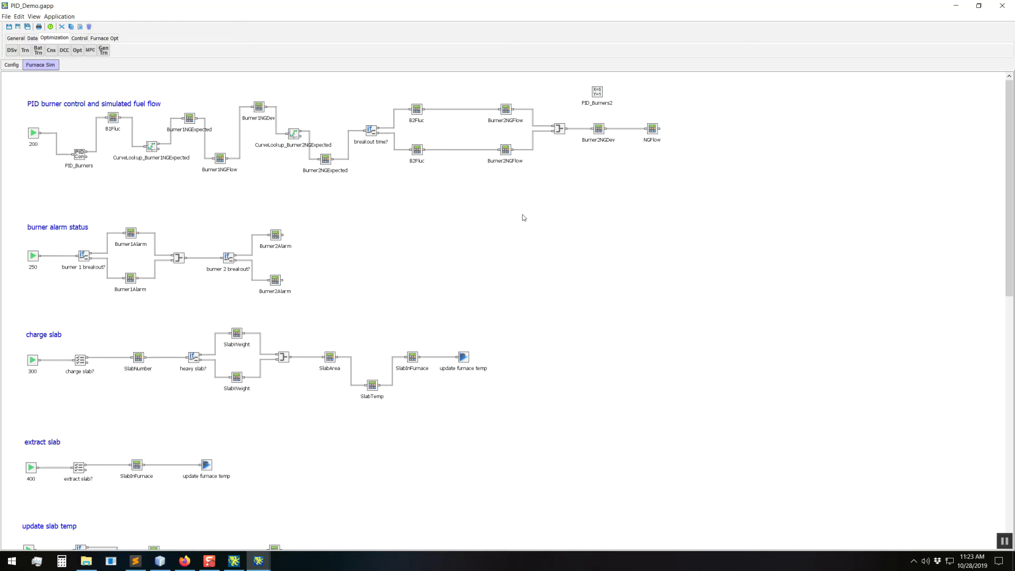
# Open the properties of the lower B2Fluc calculator and examine its equation and result variable.
pyautogui.doubleClick(417, 150)
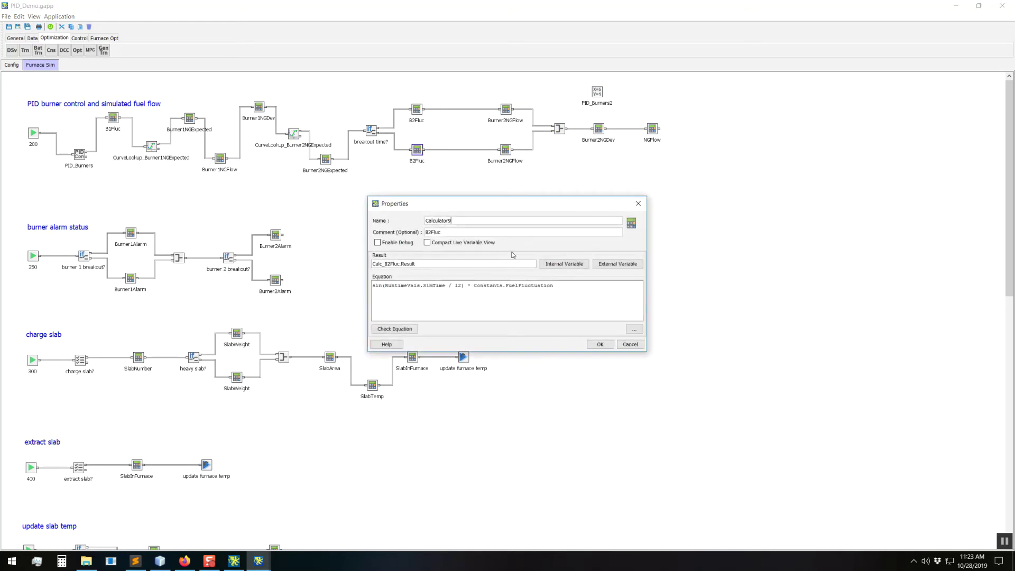
pyautogui.moveTo(502, 208); pyautogui.dragTo(588, 201)
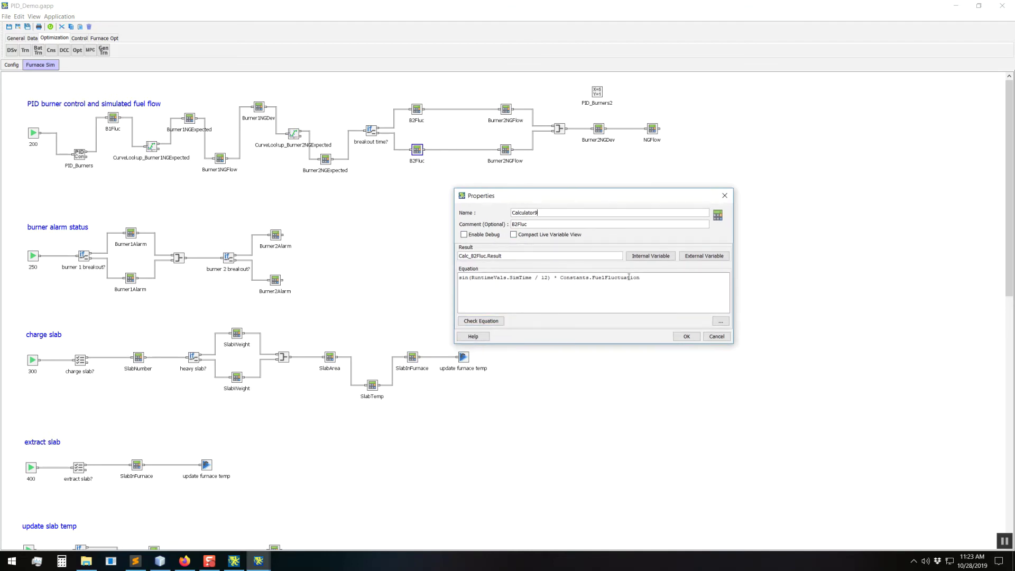
pyautogui.moveTo(561, 278); pyautogui.dragTo(641, 278)
pyautogui.click(648, 278)
pyautogui.moveTo(540, 258); pyautogui.dragTo(485, 256)
pyautogui.click(514, 256)
pyautogui.moveTo(512, 258); pyautogui.dragTo(445, 258)
# View the external result variable browser and the equation's variable browser of the lower B2Fluc calculator, closing each without choosing a variable.
pyautogui.click(652, 283)
pyautogui.click(705, 257)
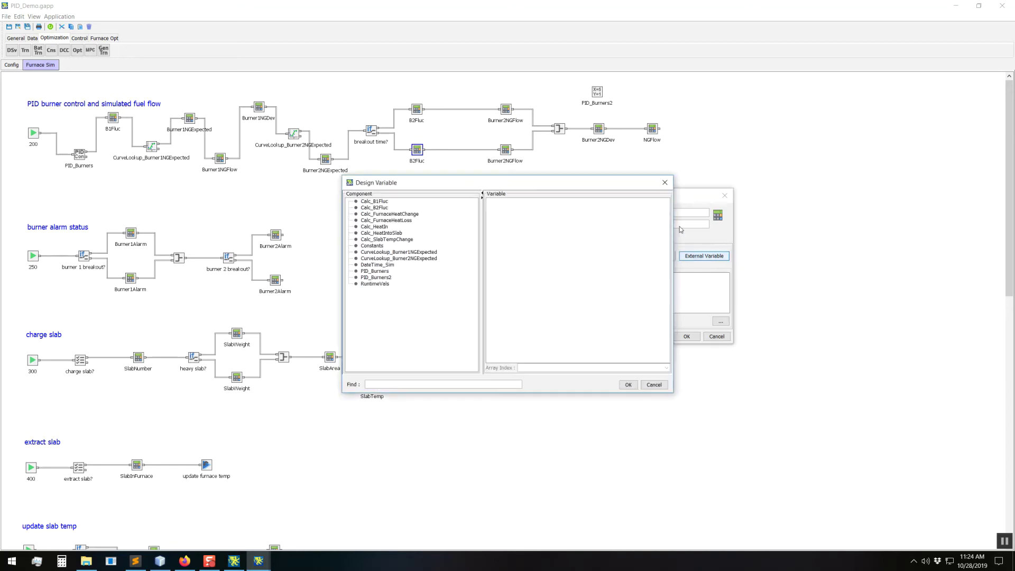
pyautogui.click(664, 184)
pyautogui.click(721, 321)
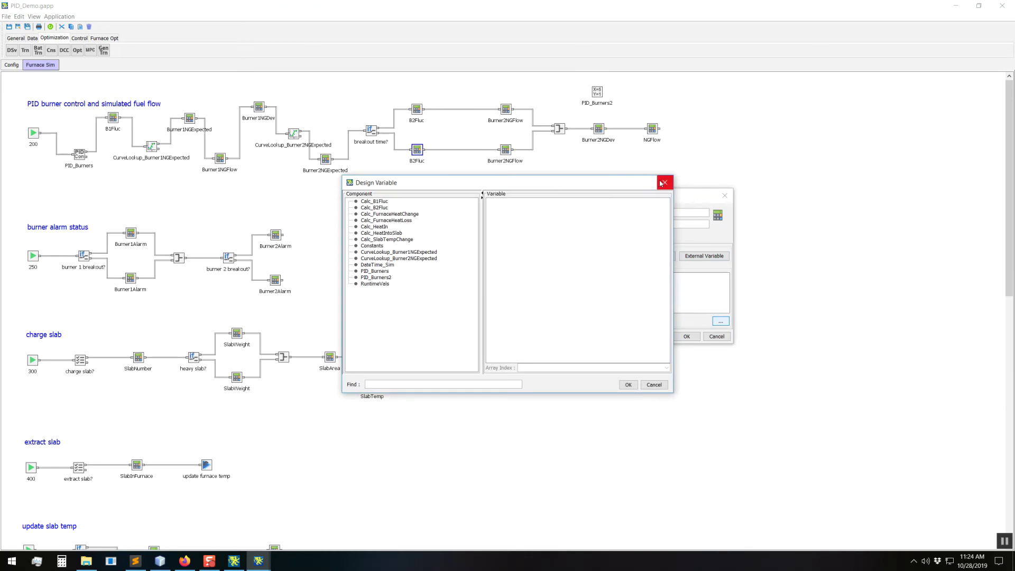
pyautogui.click(661, 183)
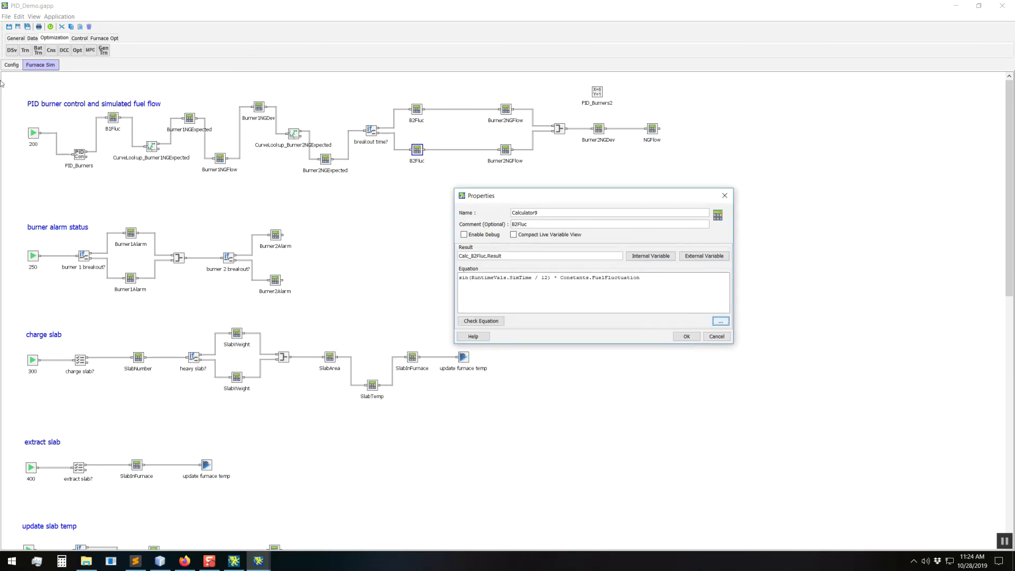
# Open the PID_Burners properties and bring up the variable browser for its proportional gain, moved clear of the gain fields.
pyautogui.scroll(-3, 119, 186)
pyautogui.scroll(3, 119, 187)
pyautogui.doubleClick(87, 157)
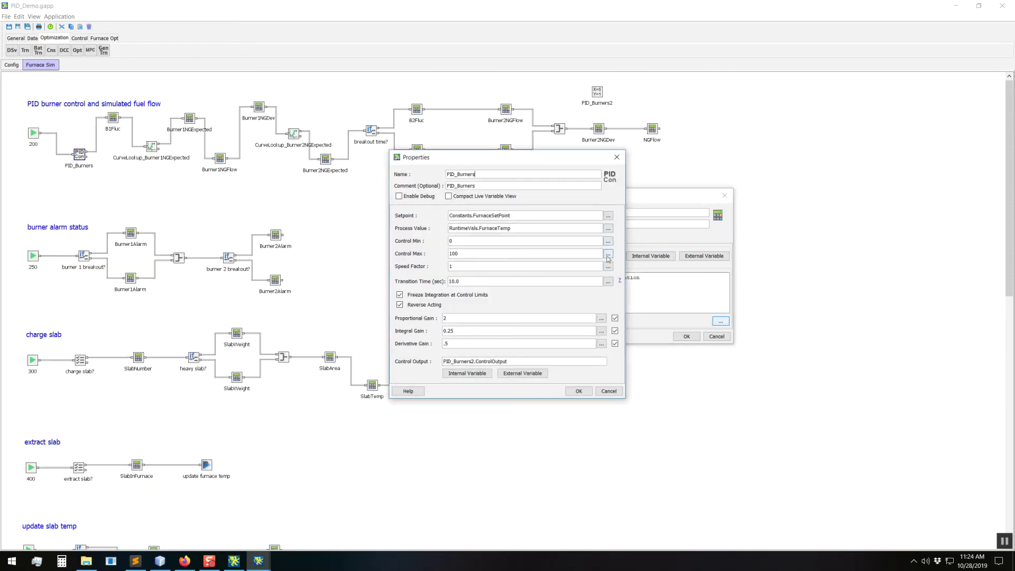
pyautogui.click(602, 318)
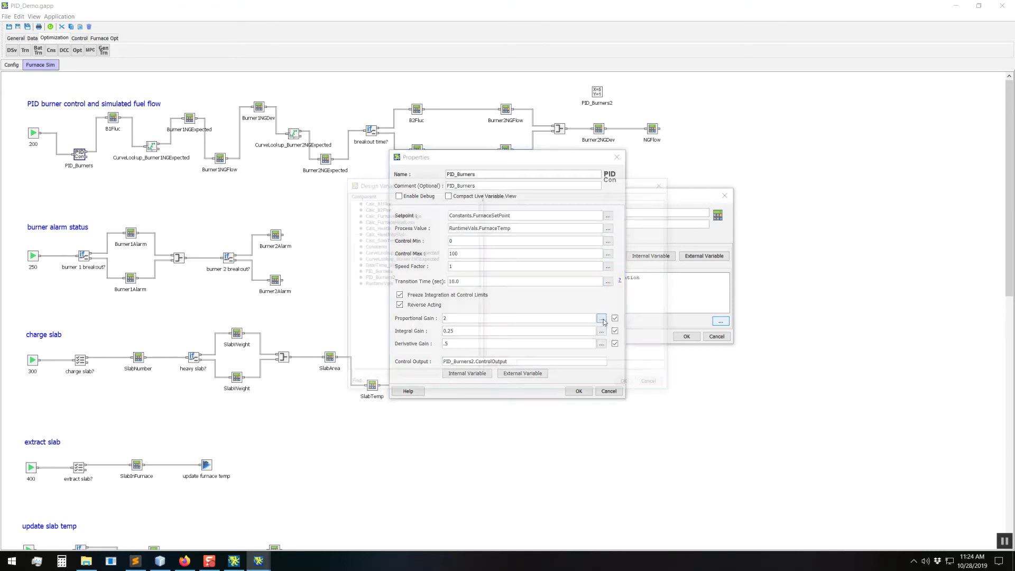
pyautogui.moveTo(524, 183); pyautogui.dragTo(377, 166)
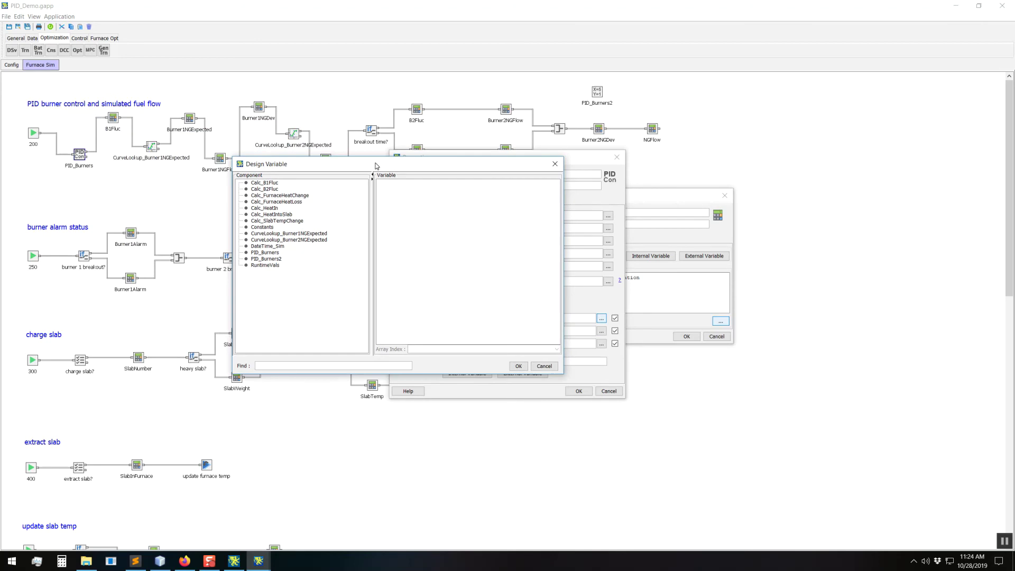
# Browse the browser's components one by one from Calc_B1Fluc to CurveLookup_Burner2NGExpected, and close it without choosing a variable.
pyautogui.click(262, 183)
pyautogui.click(262, 190)
pyautogui.click(261, 195)
pyautogui.click(260, 202)
pyautogui.click(262, 208)
pyautogui.click(262, 215)
pyautogui.click(262, 221)
pyautogui.click(262, 228)
pyautogui.click(262, 234)
pyautogui.click(262, 241)
pyautogui.click(251, 197)
pyautogui.click(555, 164)
# Find components in the proportional gain's variable browser by the letter r and the search text datetime_, and close all open dialogs.
pyautogui.click(602, 319)
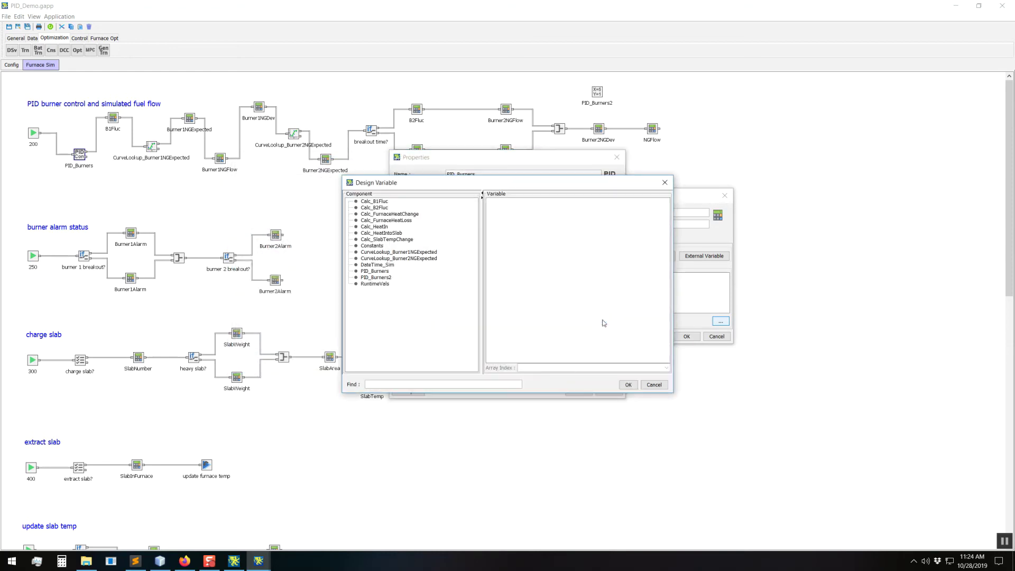
pyautogui.press('r')
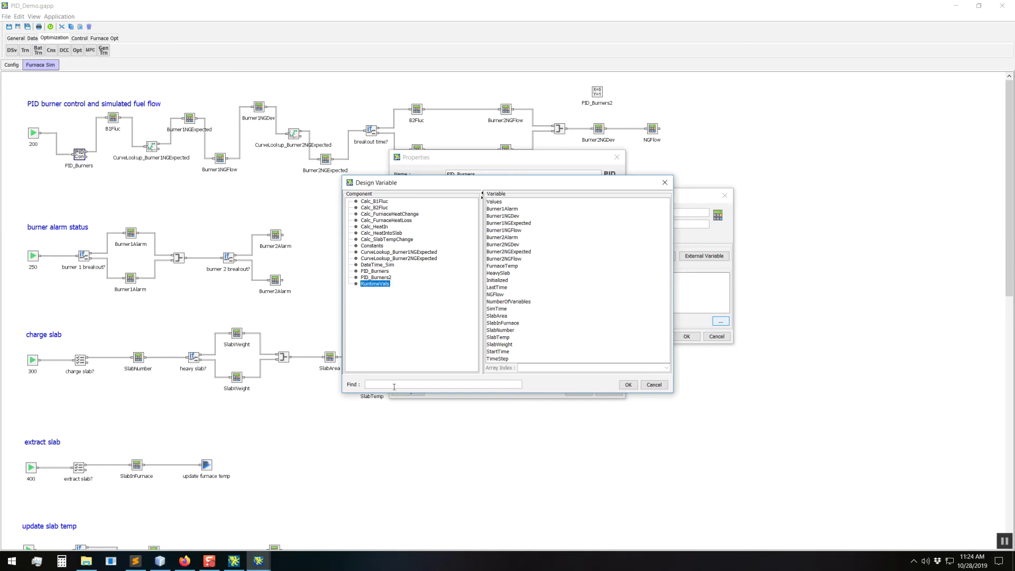
pyautogui.write('datetime')
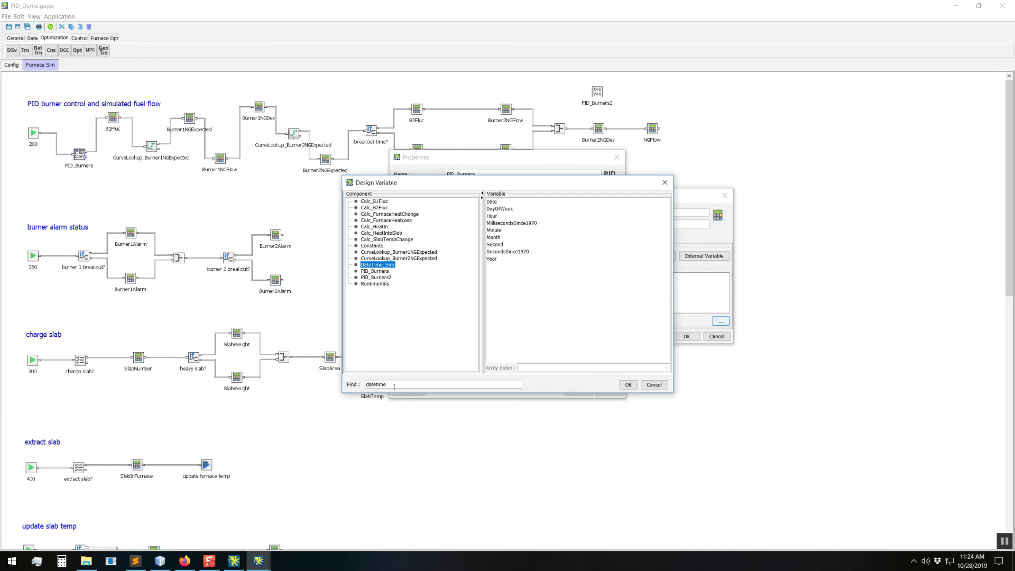
pyautogui.write('_')
pyautogui.click(381, 227)
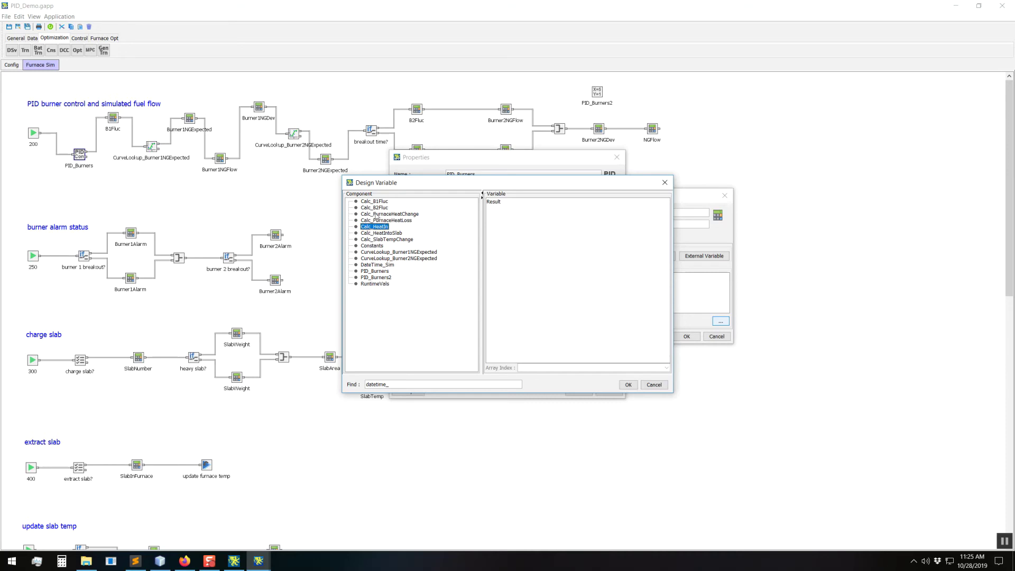
pyautogui.click(668, 186)
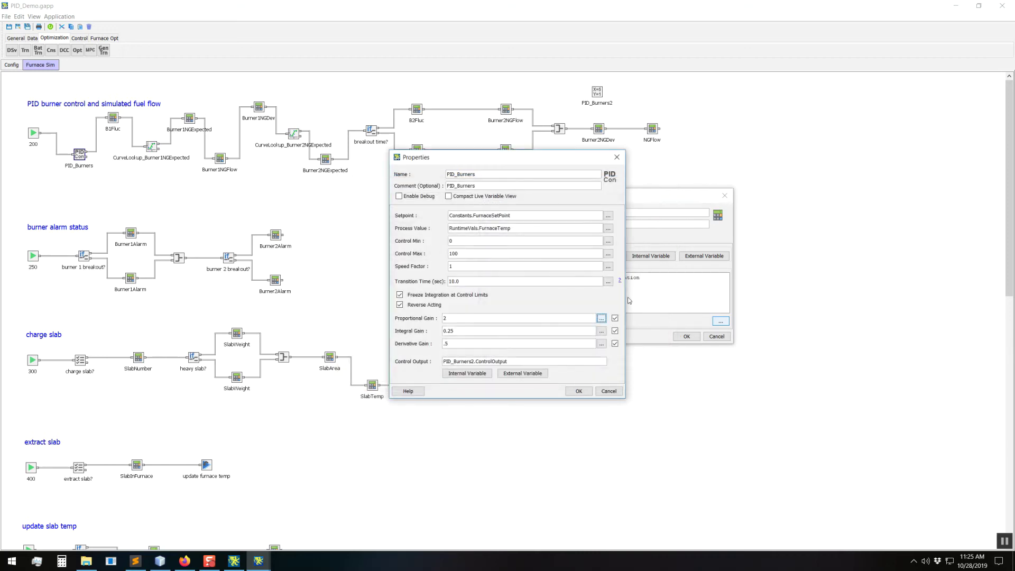
pyautogui.click(616, 157)
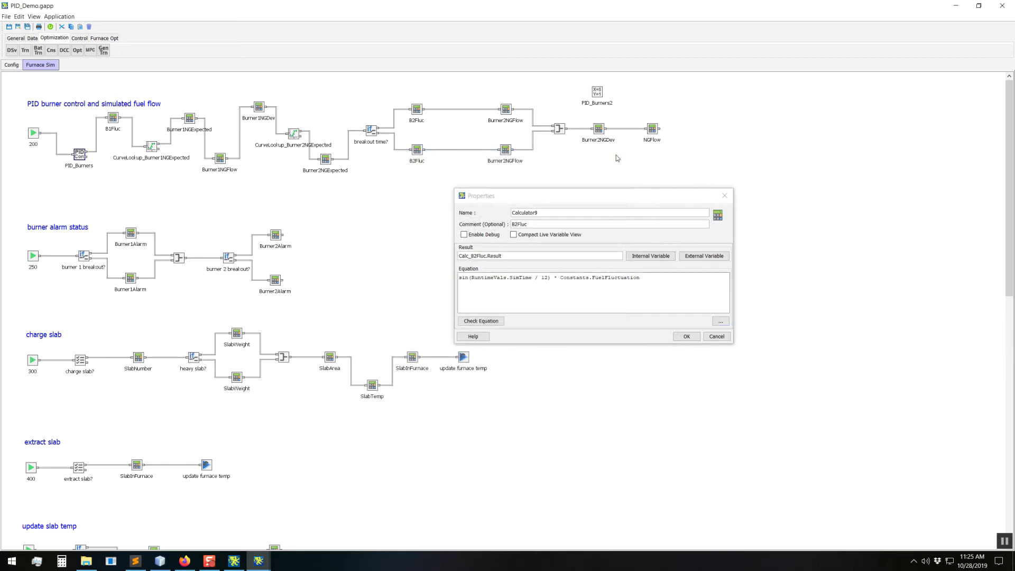
pyautogui.click(725, 195)
# Open the properties of the lower Burner2NGFlow calculator and check the validity of its equation.
pyautogui.doubleClick(506, 150)
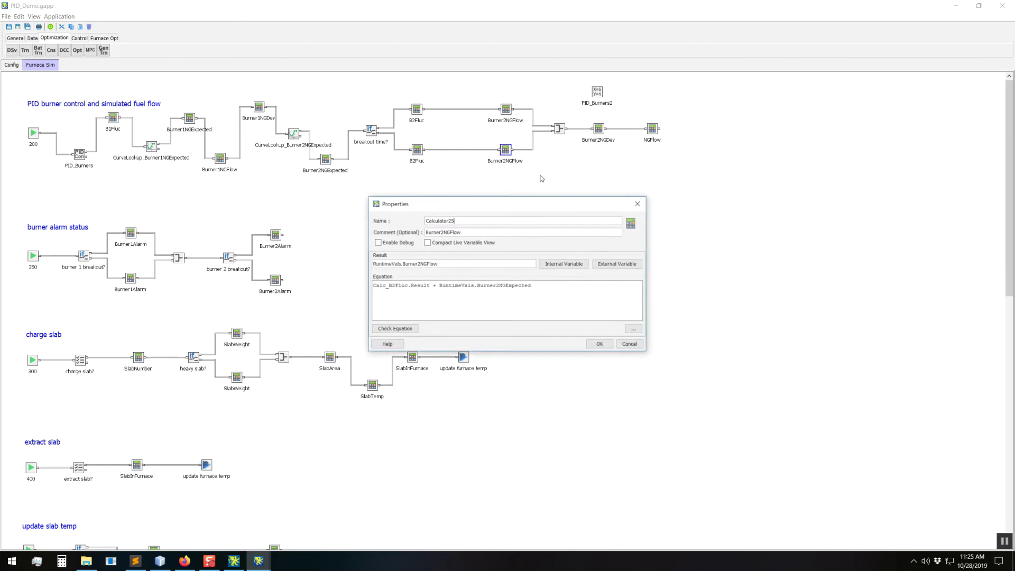
pyautogui.moveTo(497, 206); pyautogui.dragTo(599, 197)
pyautogui.click(661, 275)
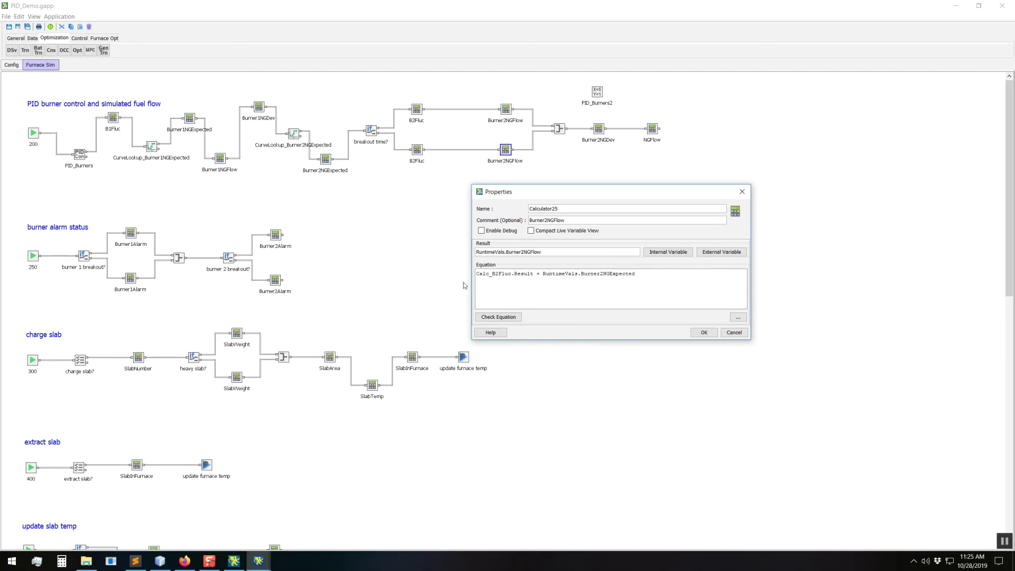
pyautogui.click(500, 319)
pyautogui.click(607, 299)
# Check the equation with the 2 removed from RuntimeVals.Burner2NGExpected, and discard the edit.
pyautogui.click(603, 274)
pyautogui.press('BackSpace')
pyautogui.click(495, 318)
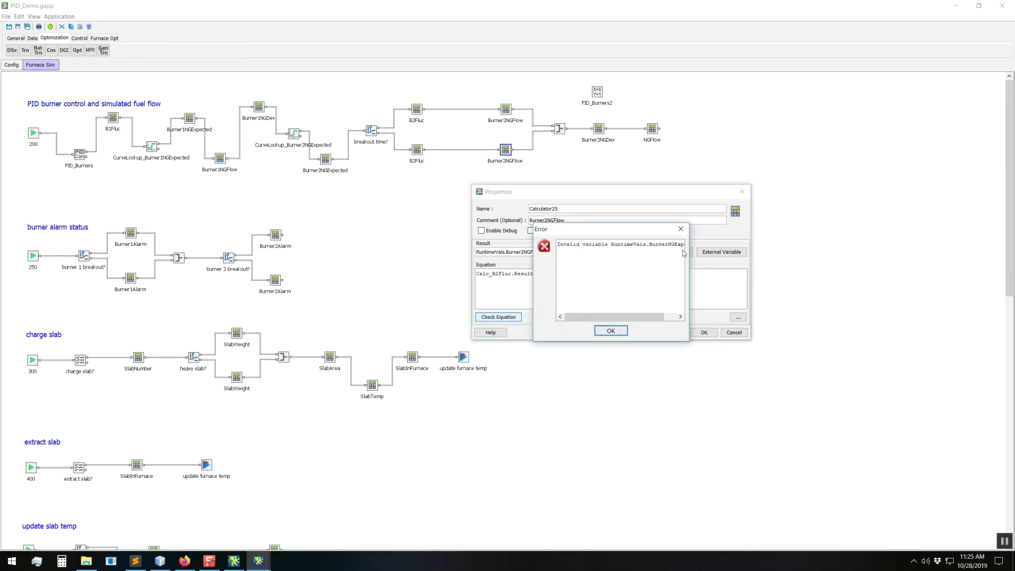
pyautogui.moveTo(651, 317); pyautogui.dragTo(664, 317)
pyautogui.click(611, 330)
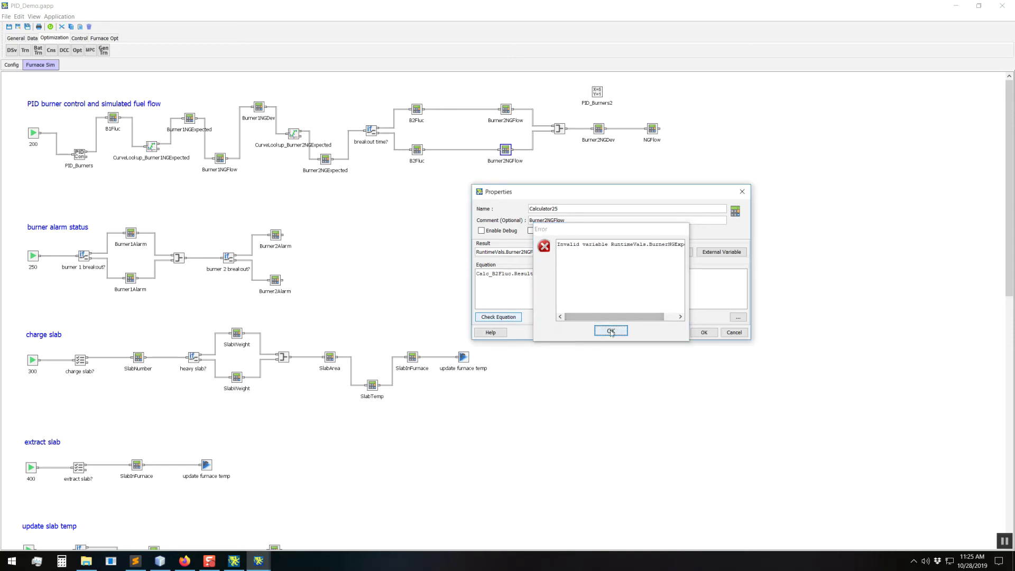
pyautogui.click(739, 334)
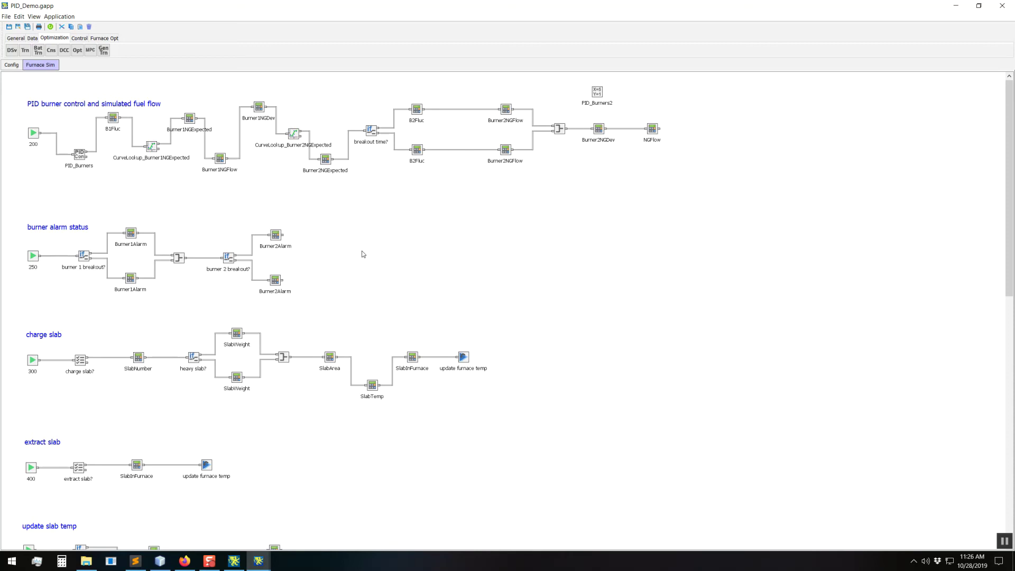
# Add a matrix block to the Furnace Sim page and set it to 10 rows and 3 columns.
pyautogui.click(32, 39)
pyautogui.click(77, 49)
pyautogui.click(593, 201)
pyautogui.doubleClick(443, 209)
pyautogui.write('10')
pyautogui.press('Return')
pyautogui.doubleClick(386, 208)
pyautogui.write('3')
pyautogui.press('Return')
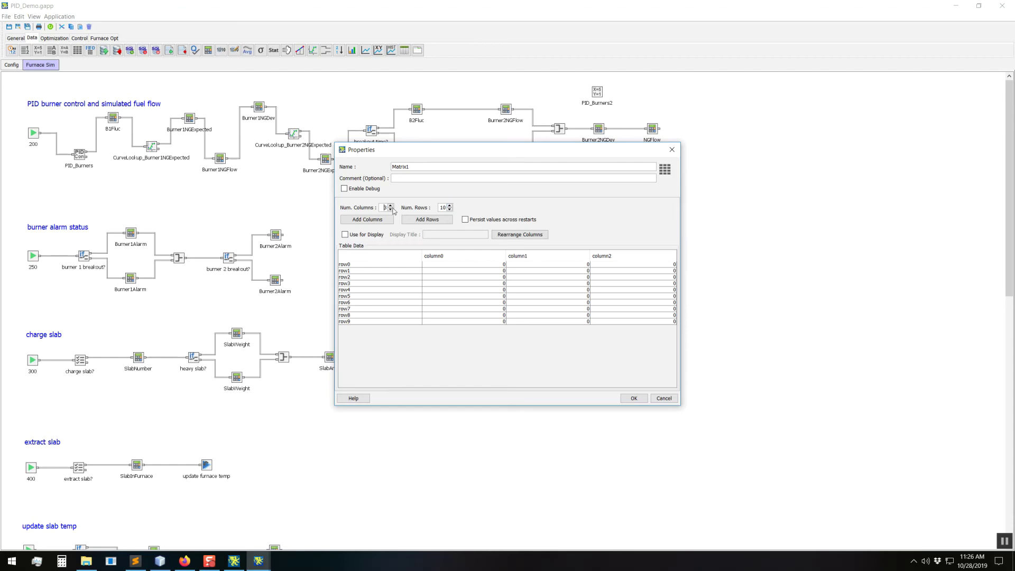
pyautogui.click(491, 265)
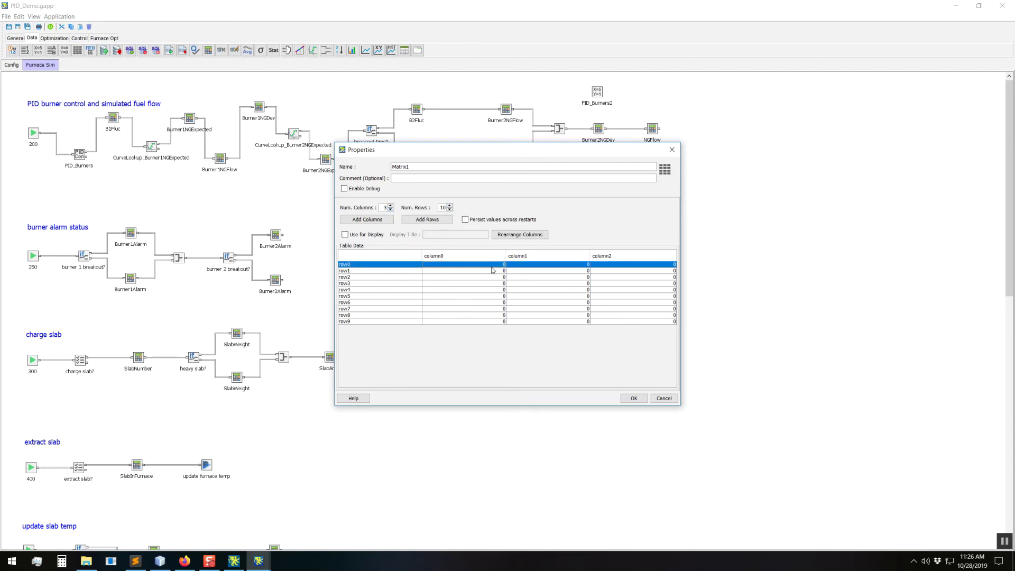
pyautogui.click(651, 322)
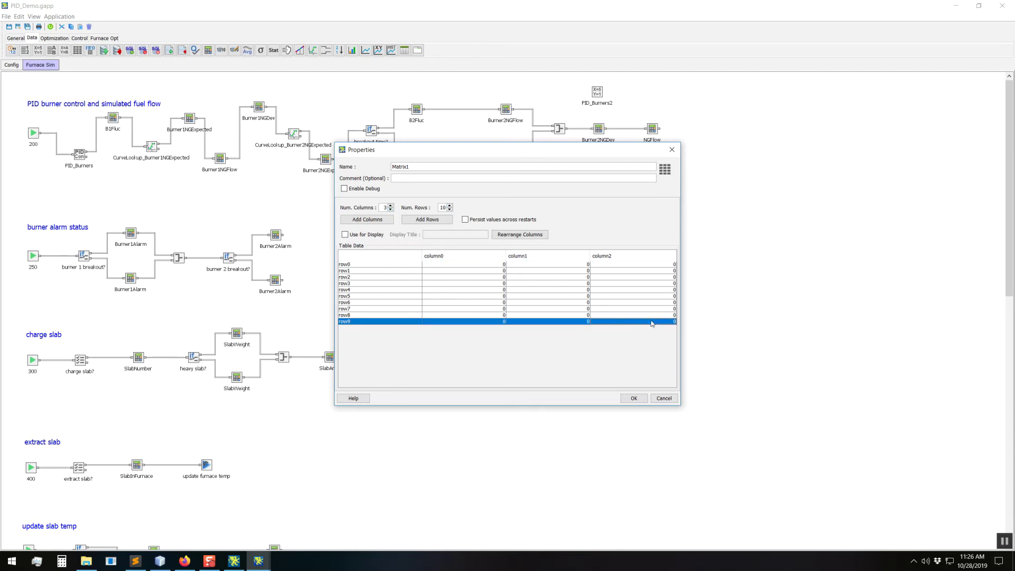
pyautogui.click(461, 271)
# Write the numbers 1 to 10 on separate lines in a new Sublime Text file and paste them into the matrix's column0 from row0.
pyautogui.click(135, 561)
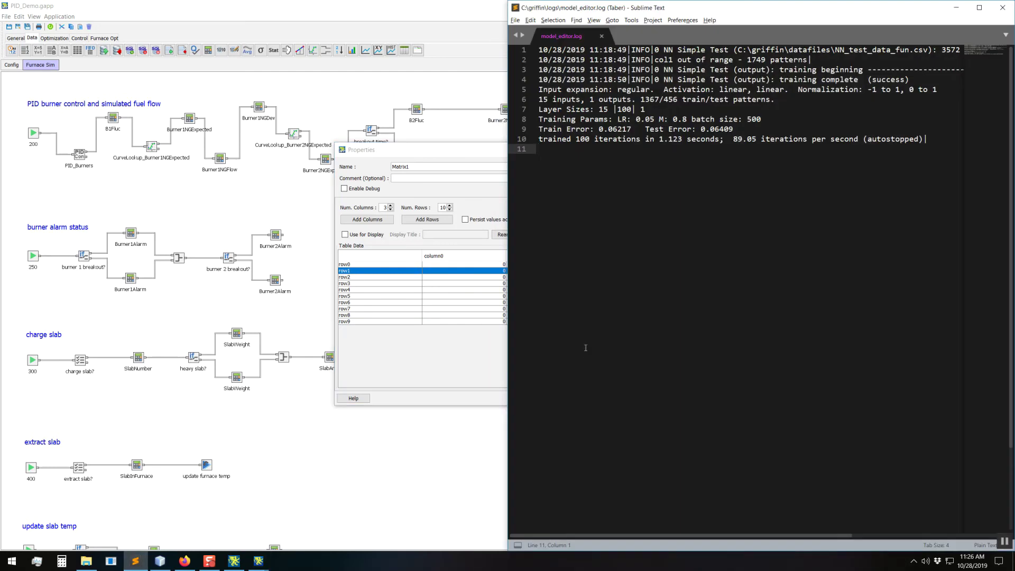
pyautogui.hotkey('ctrl', 'n')
pyautogui.write('1')
pyautogui.press('Return')
pyautogui.write('2')
pyautogui.press('Return')
pyautogui.write('3 4 5 6 7 8 9 10')
pyautogui.hotkey('ctrl', 'a')
pyautogui.hotkey('ctrl', 'c')
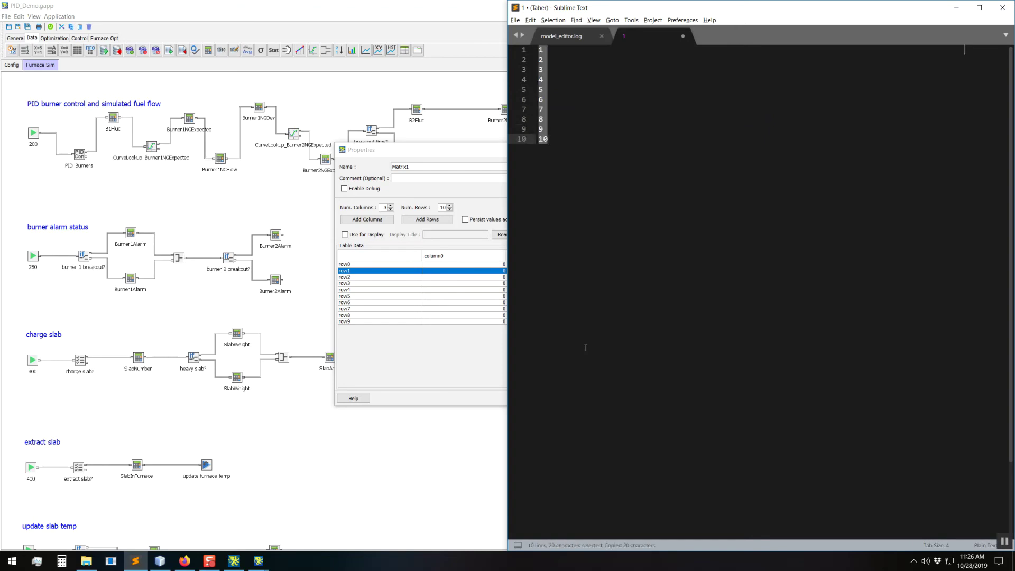
pyautogui.click(416, 273)
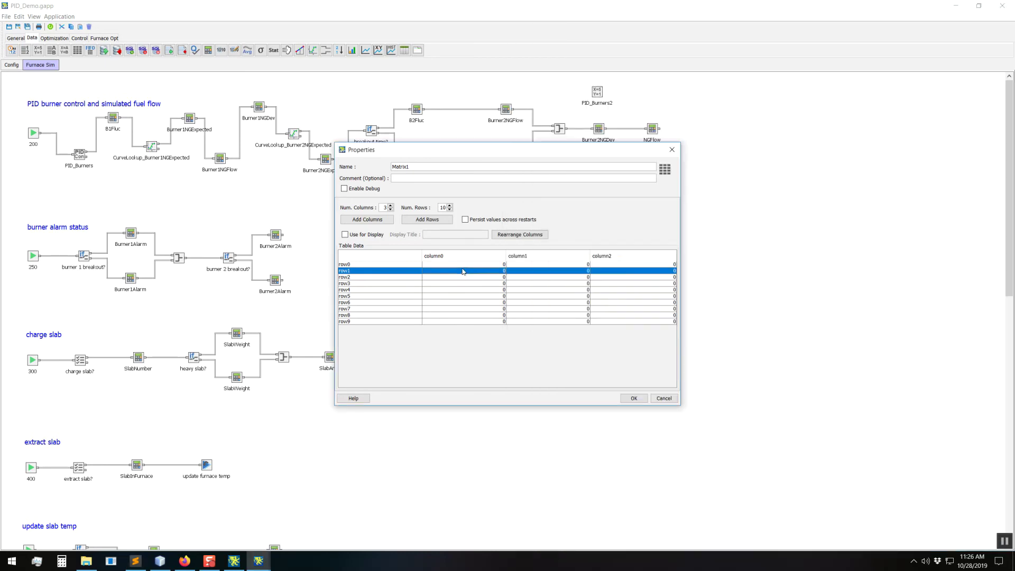
pyautogui.click(463, 266)
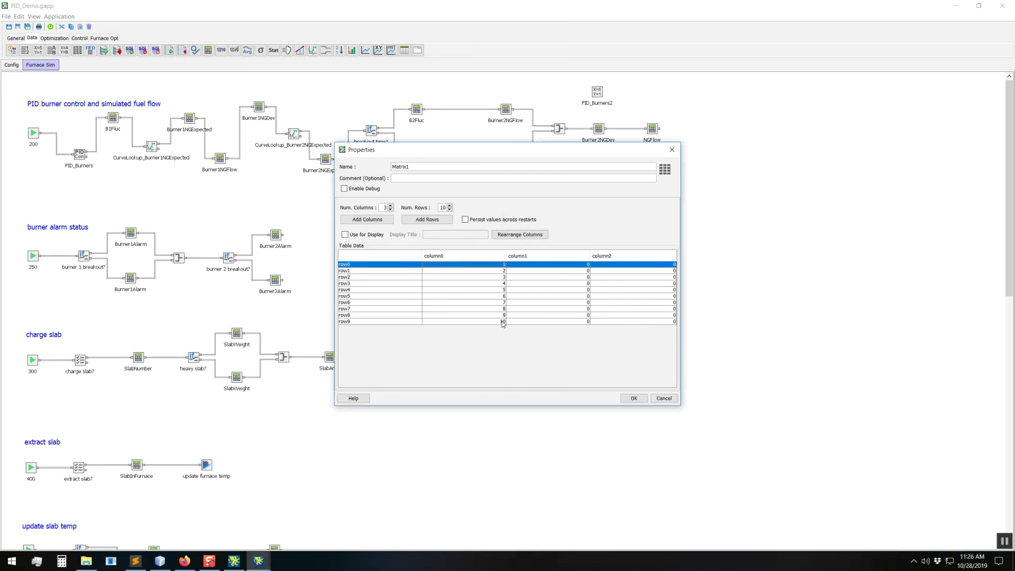
# Copy the column0 values of row2 to row7 and paste them into column1 starting at row0.
pyautogui.click(482, 291)
pyautogui.click(481, 284)
pyautogui.click(480, 276)
pyautogui.keyDown('shift'); pyautogui.click(487, 305); pyautogui.keyUp('shift')
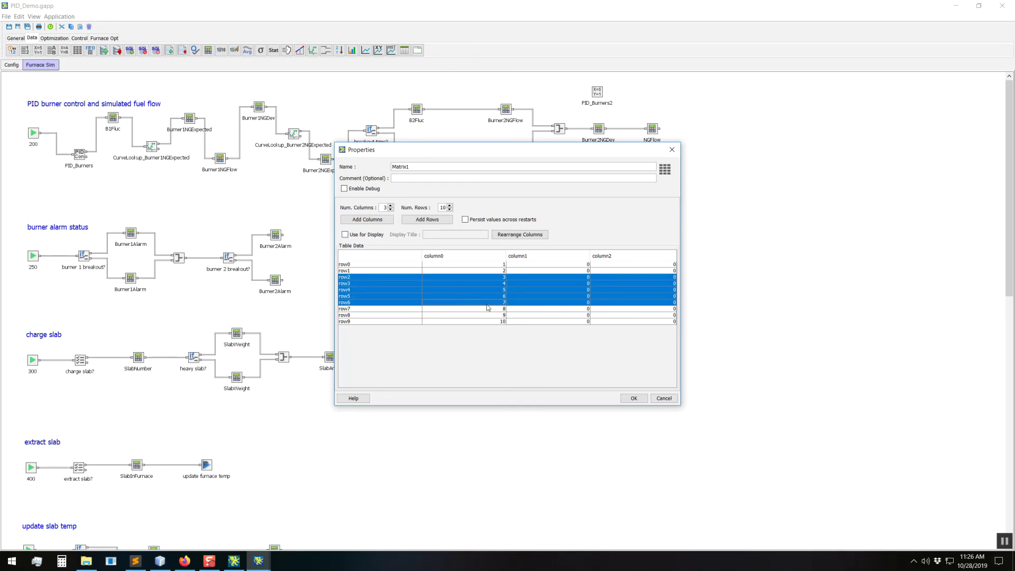
pyautogui.click(480, 278)
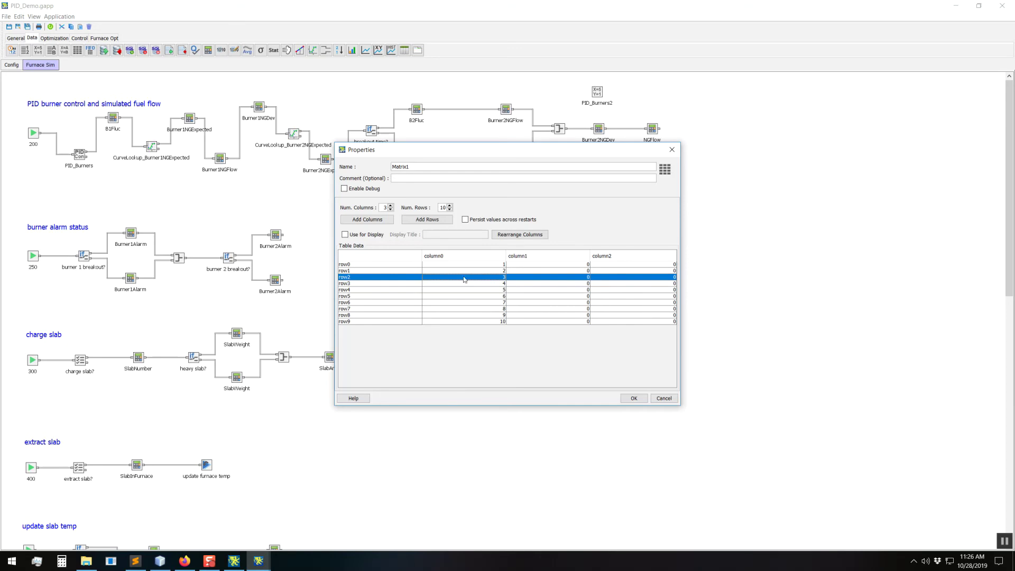
pyautogui.keyDown('shift'); pyautogui.click(481, 311); pyautogui.keyUp('shift')
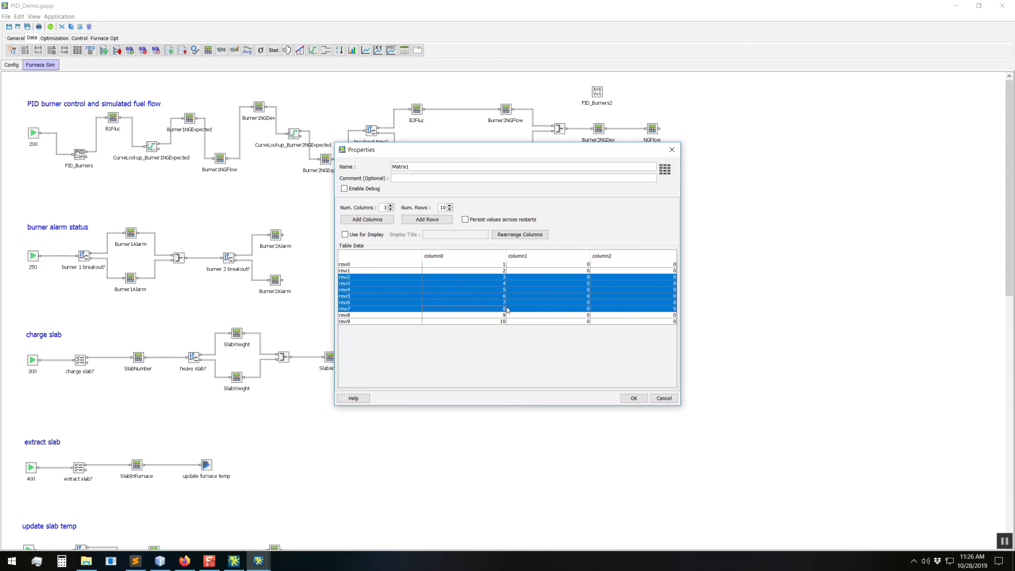
pyautogui.click(575, 265)
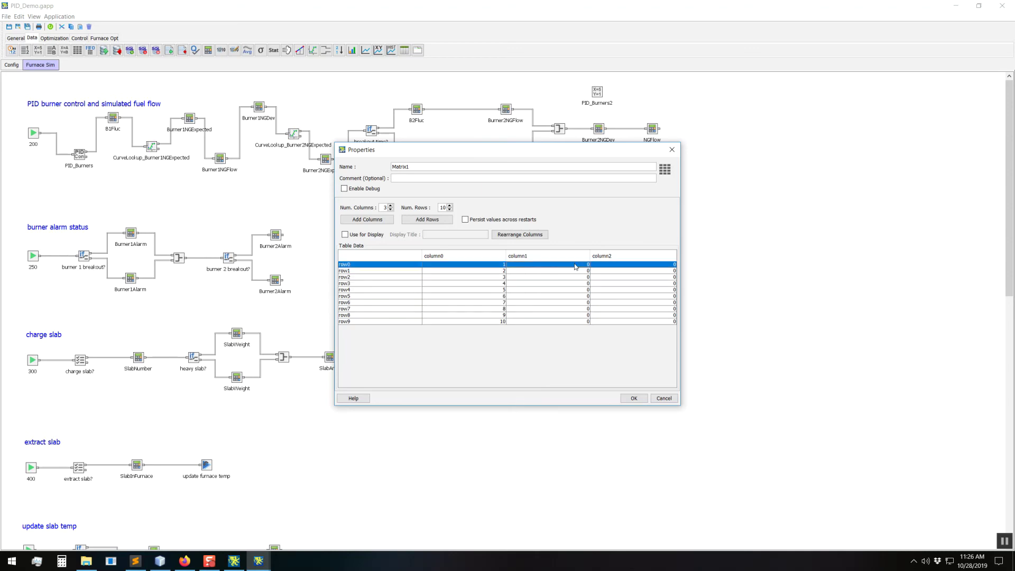
pyautogui.hotkey('ctrl', 'v')
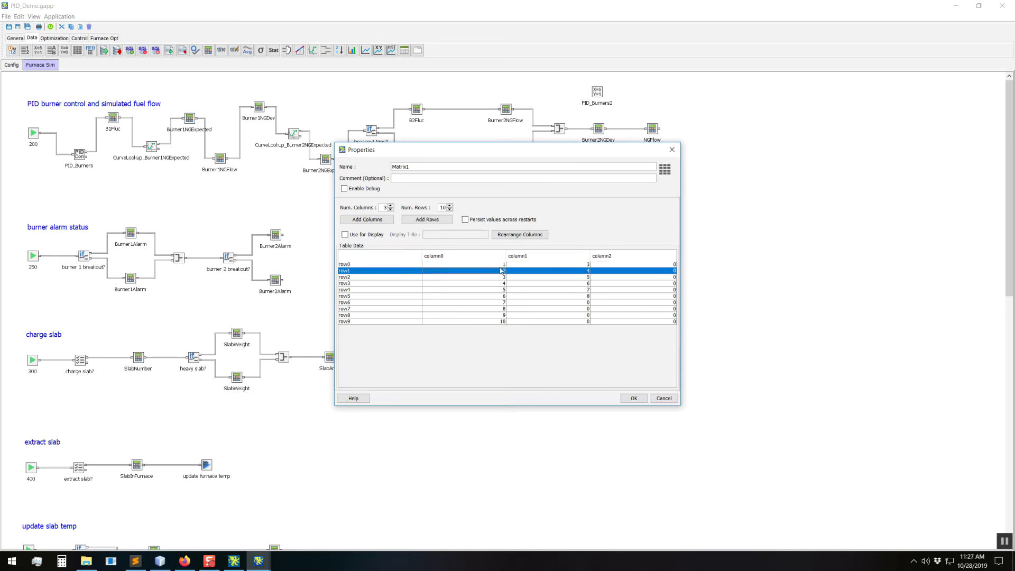
# Copy column0 and column1 for all ten matrix rows and paste them over the numbers in the Sublime Text file.
pyautogui.keyDown('shift'); pyautogui.click(556, 322); pyautogui.keyUp('shift')
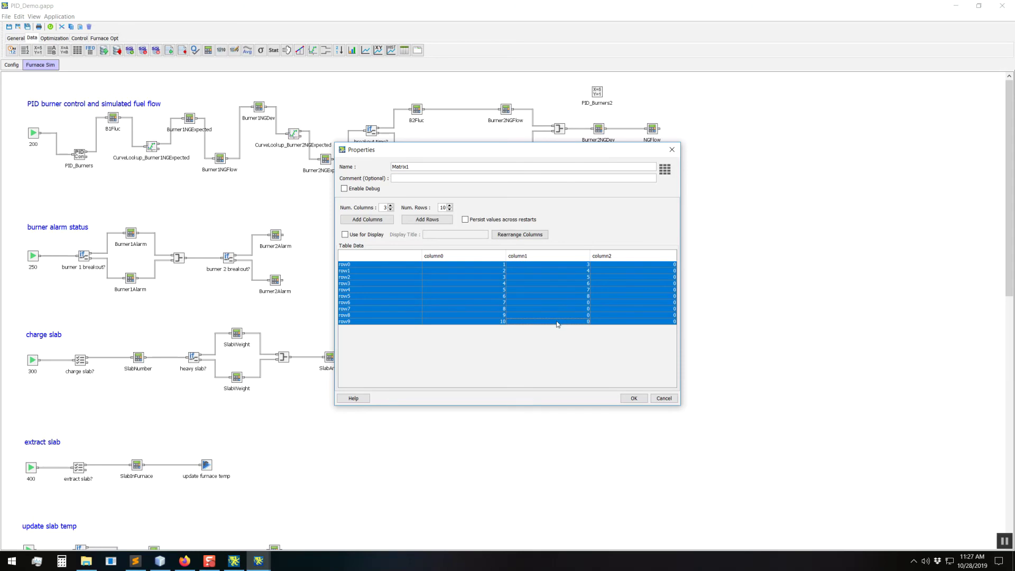
pyautogui.click(136, 560)
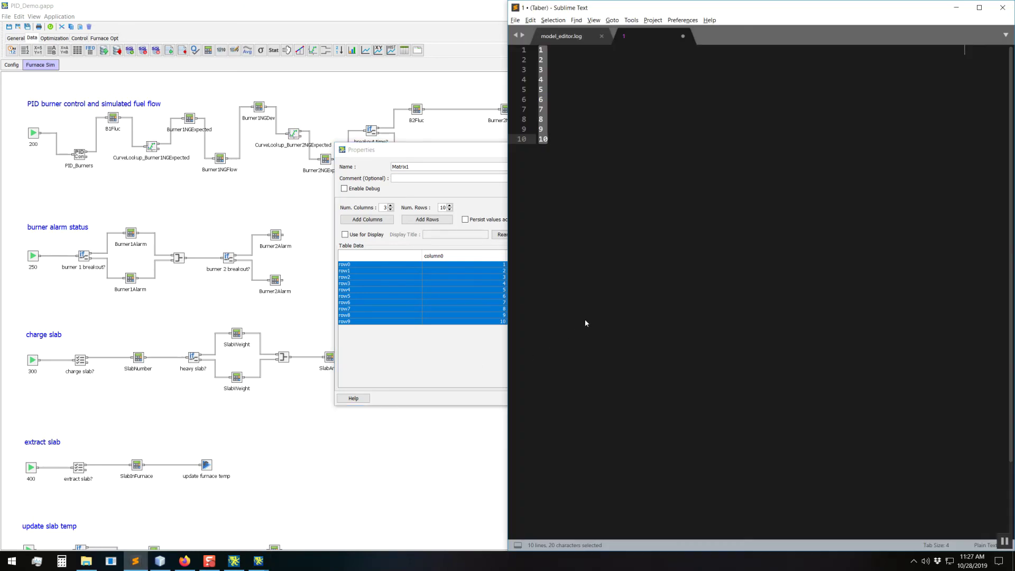
pyautogui.hotkey('ctrl', 'v')
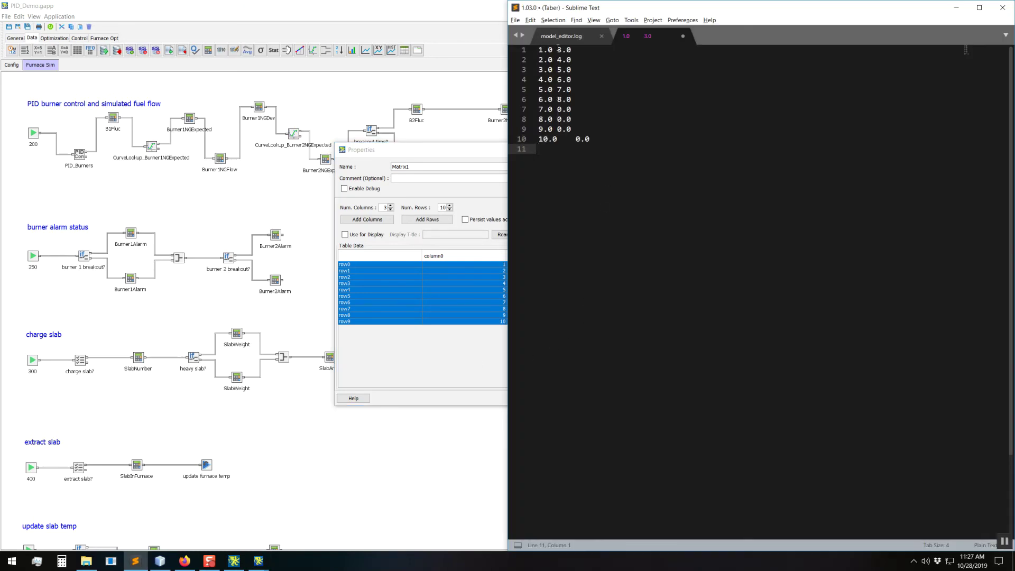
# Examine the separator between the two values in the first rows of the pasted text.
pyautogui.click(559, 49)
pyautogui.click(587, 63)
pyautogui.press('Left')
pyautogui.press('Left')
pyautogui.press('Left')
pyautogui.press('Up')
pyautogui.hotkey('shift', 'Left')
pyautogui.click(587, 65)
# Copy all of the pasted two-column text and open a blank workbook in Excel.
pyautogui.hotkey('ctrl', 'a')
pyautogui.hotkey('ctrl', 'c')
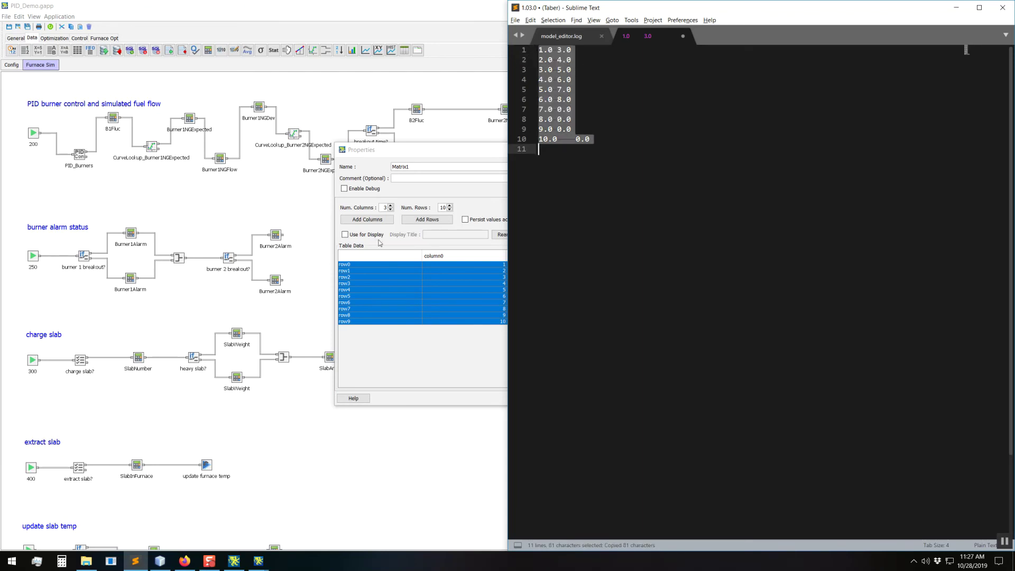
pyautogui.click(18, 564)
pyautogui.write('excel')
pyautogui.press('Return')
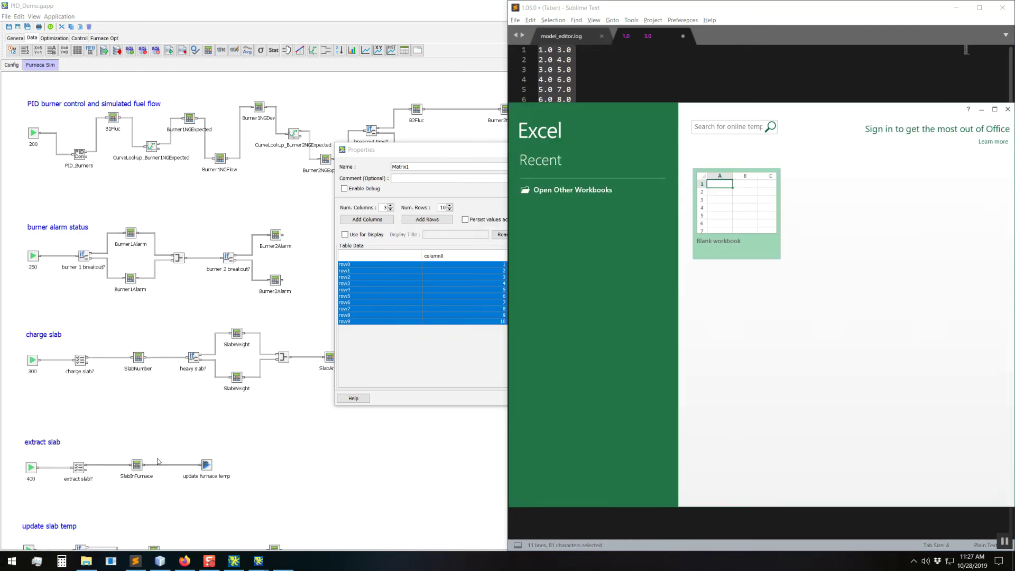
pyautogui.click(728, 222)
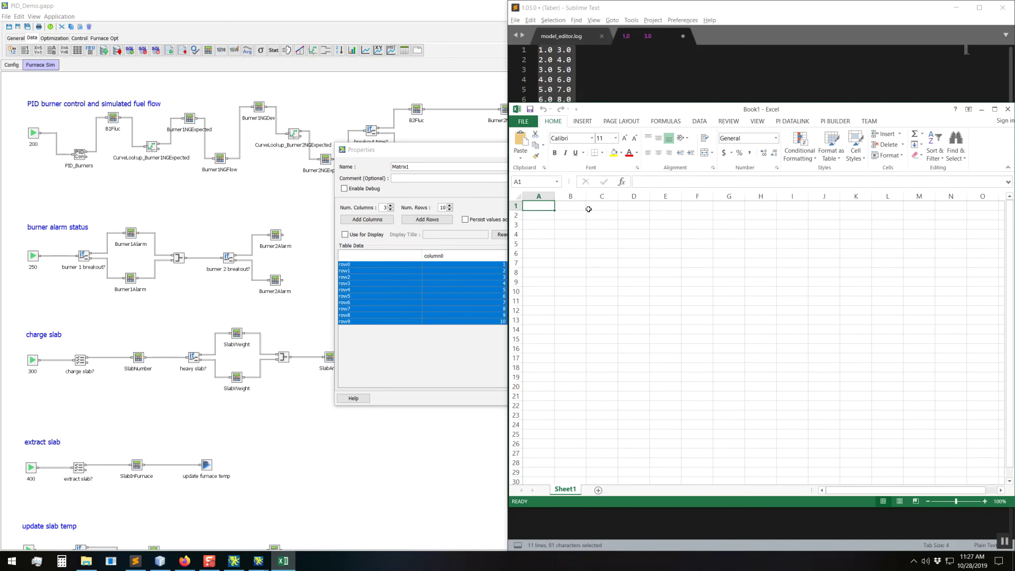
# Paste the copied two-column data into the blank worksheet from A1, check the column B values, and close the workbook.
pyautogui.hotkey('ctrl', 'v')
pyautogui.click(577, 263)
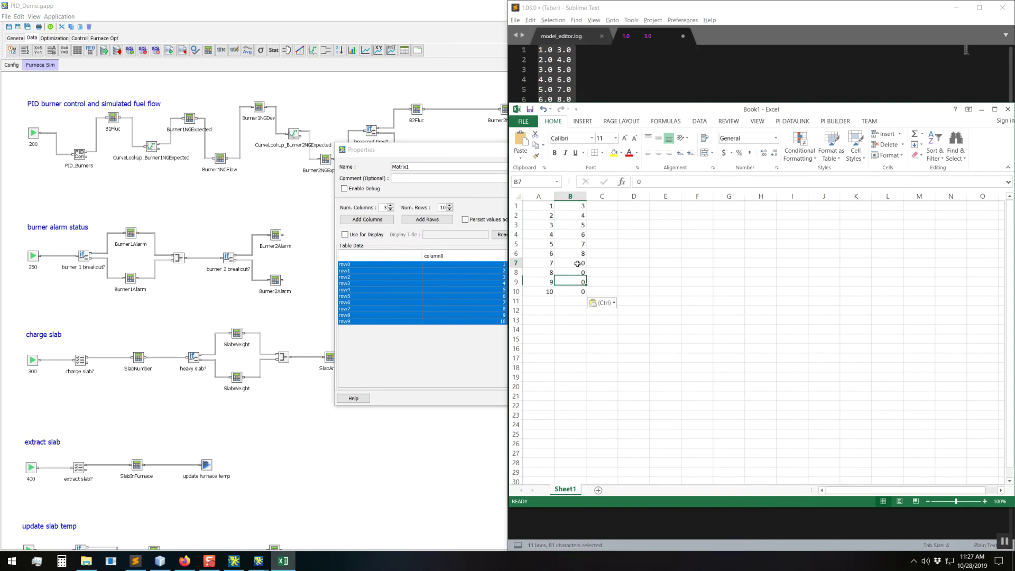
pyautogui.click(576, 291)
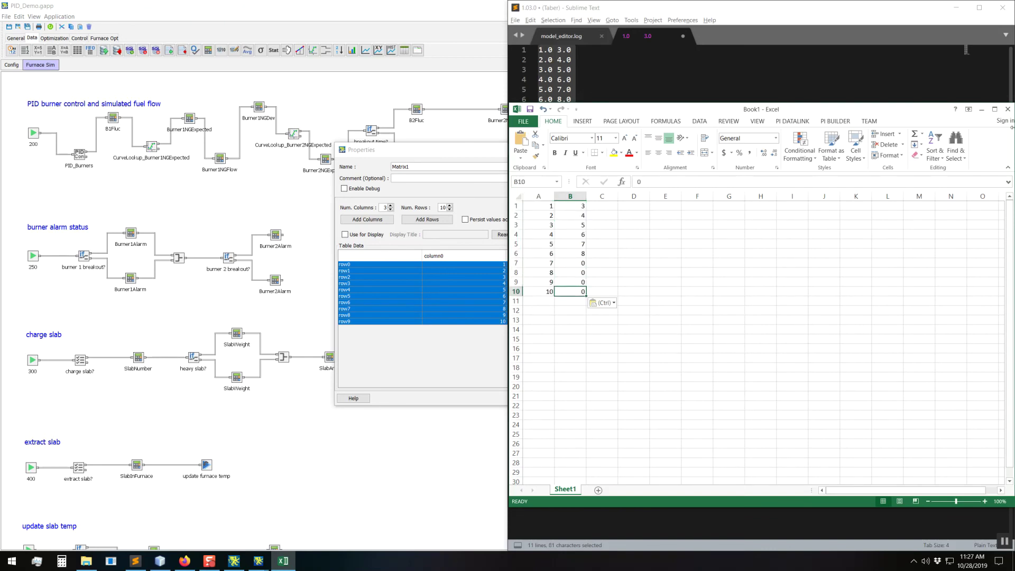
pyautogui.click(1008, 109)
pyautogui.click(547, 294)
# Delete all the two-column text in the Sublime Text file.
pyautogui.click(629, 202)
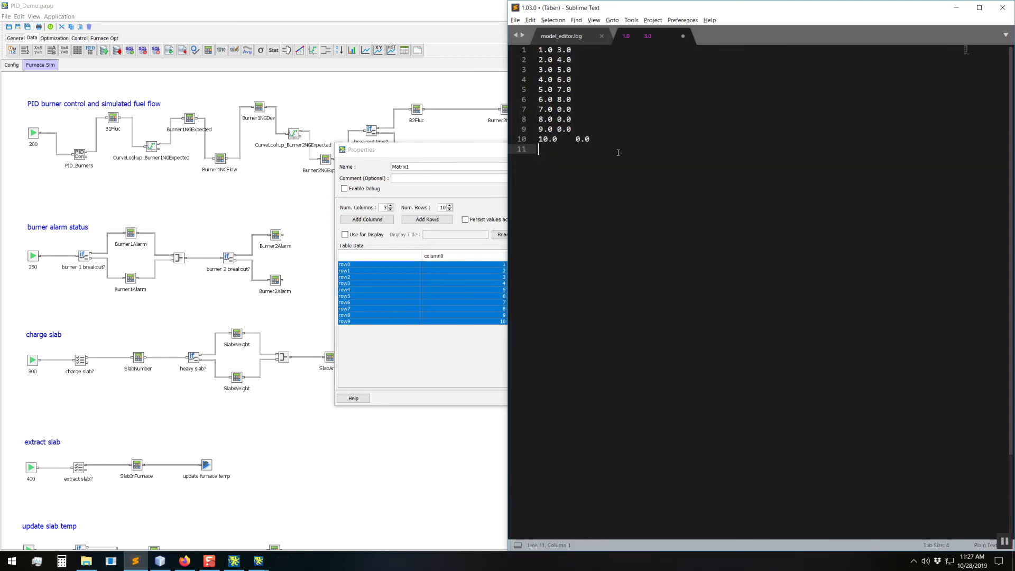
pyautogui.hotkey('ctrl', 'a')
pyautogui.press('BackSpace')
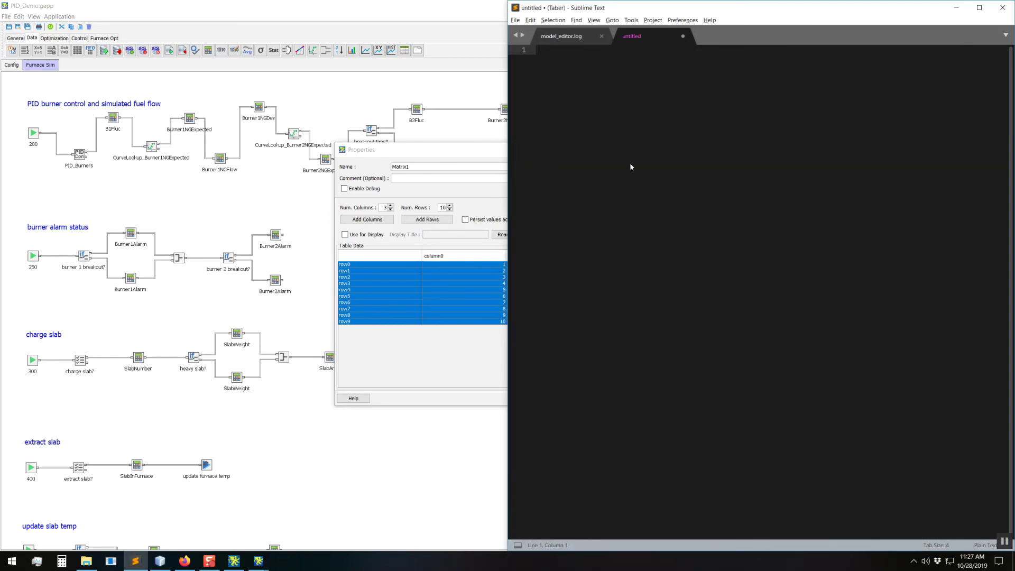
# Copy the column0 values of all ten matrix rows into the empty Sublime Text file and remove the trailing blank line.
pyautogui.click(482, 270)
pyautogui.moveTo(481, 266); pyautogui.dragTo(479, 323)
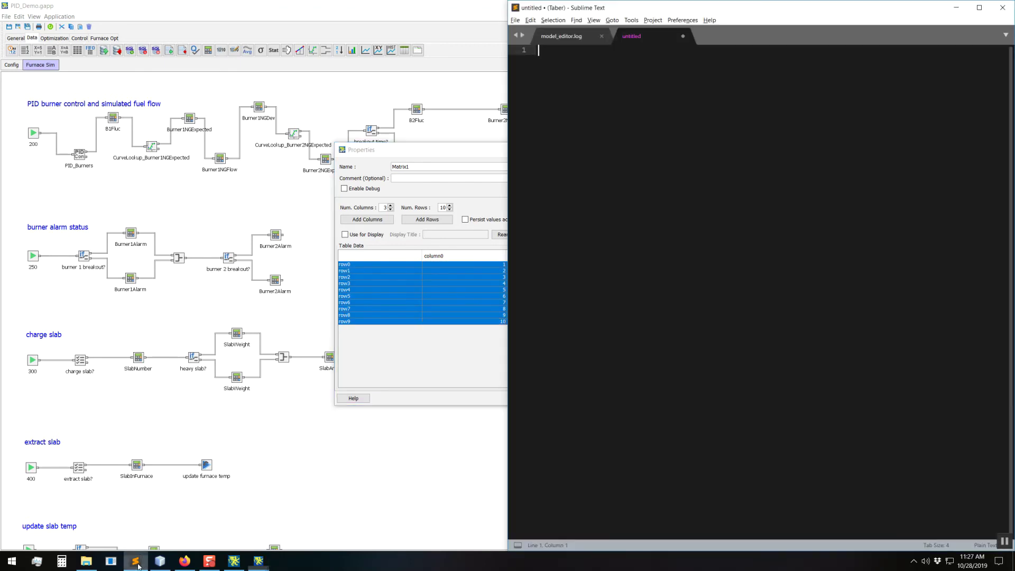
pyautogui.click(135, 560)
pyautogui.hotkey('ctrl', 'v')
pyautogui.press('BackSpace')
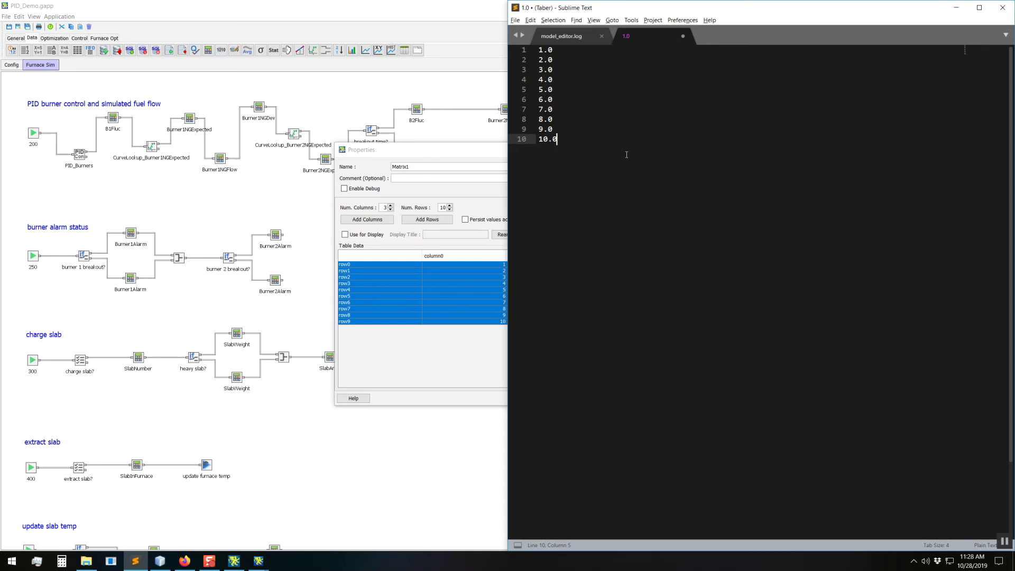
# Split the selection into all ten lines, remove the .0 ending from every number, and put the cursors at the line starts.
pyautogui.hotkey('ctrl', 'a')
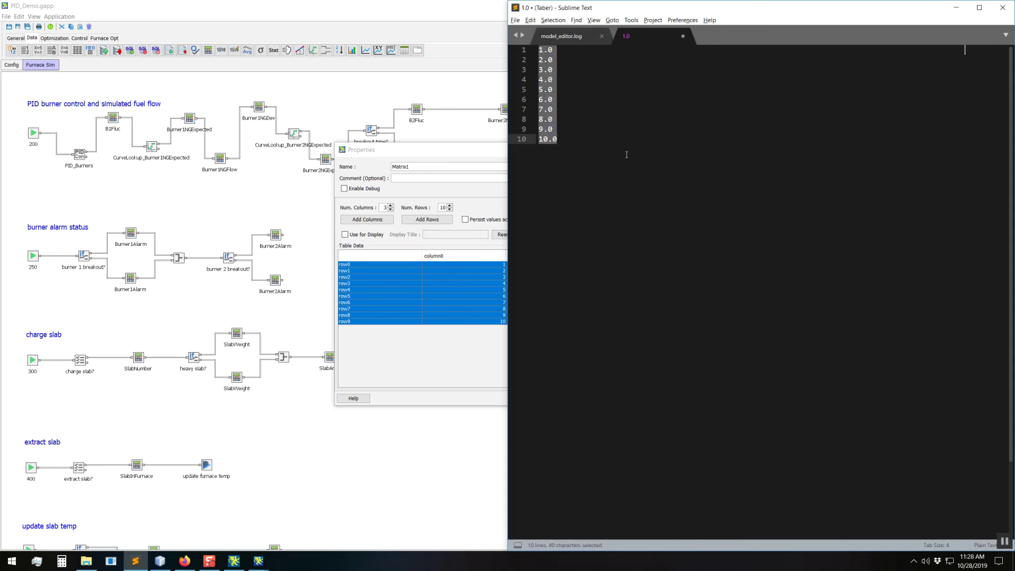
pyautogui.hotkey('ctrl', 'shift', 'l')
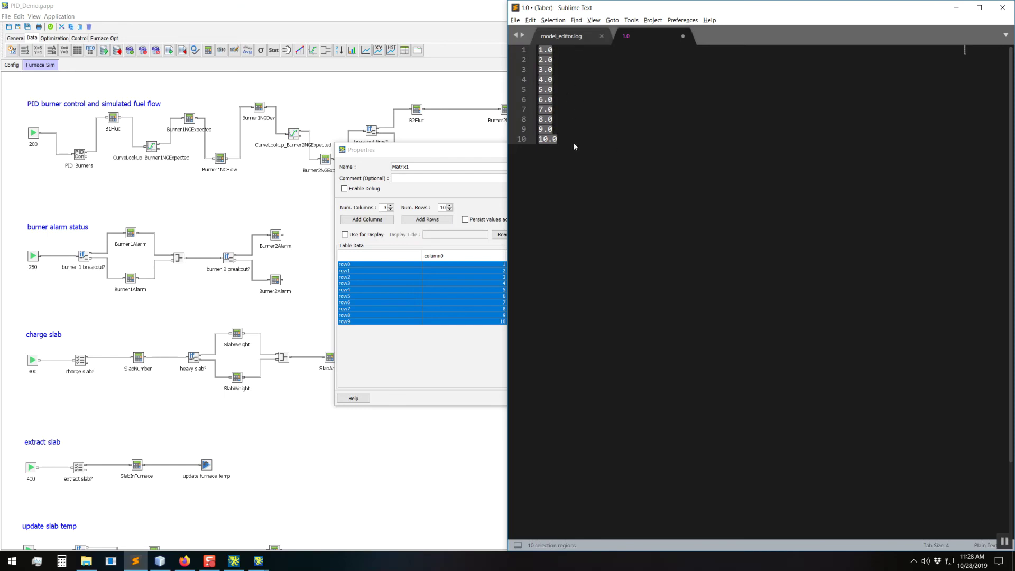
pyautogui.press('Right')
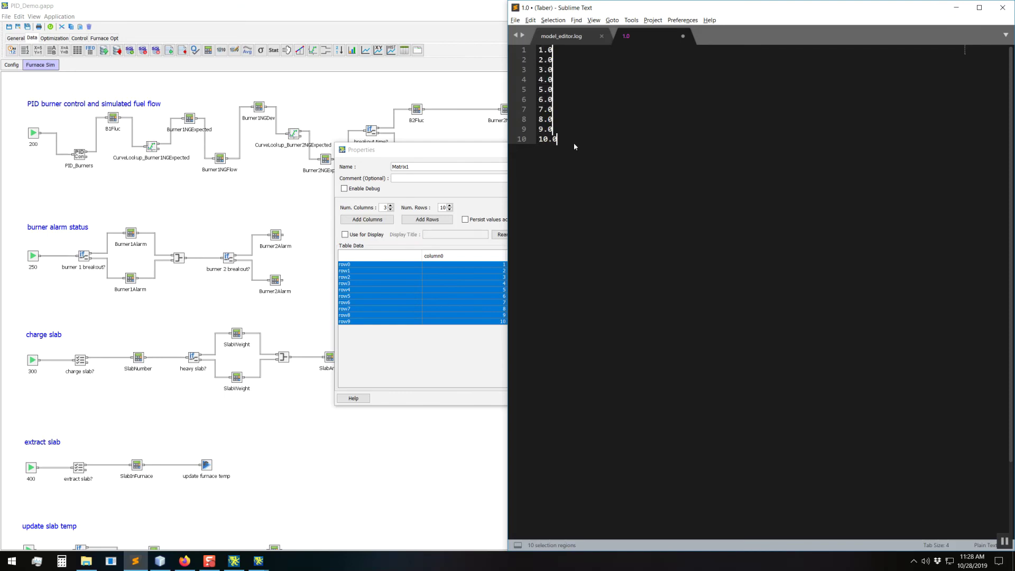
pyautogui.press('BackSpace')
pyautogui.press('BackSpace')
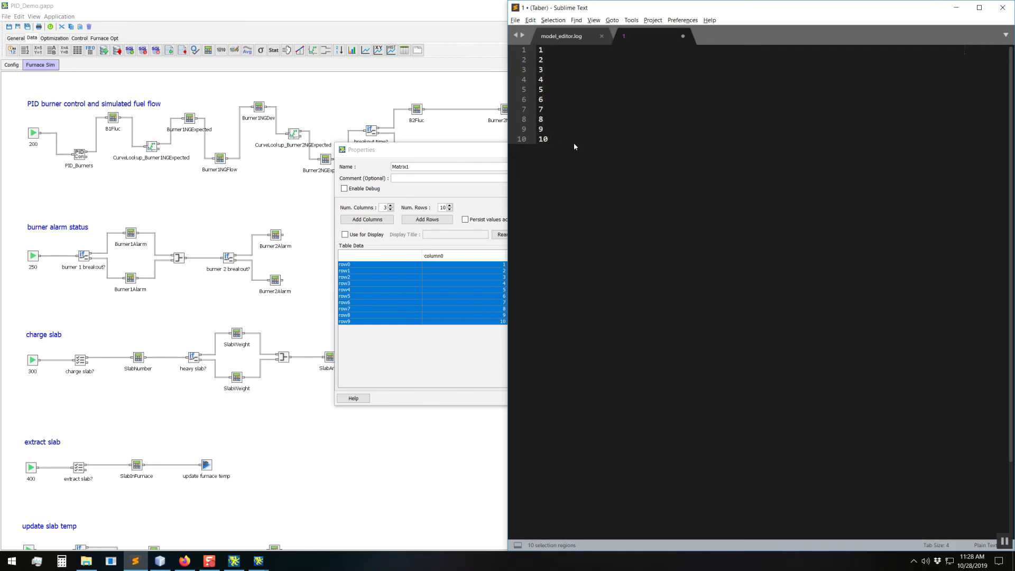
pyautogui.press('Home')
# Try the prefix row_ on all ten lines at once, and remove it again.
pyautogui.write('row_')
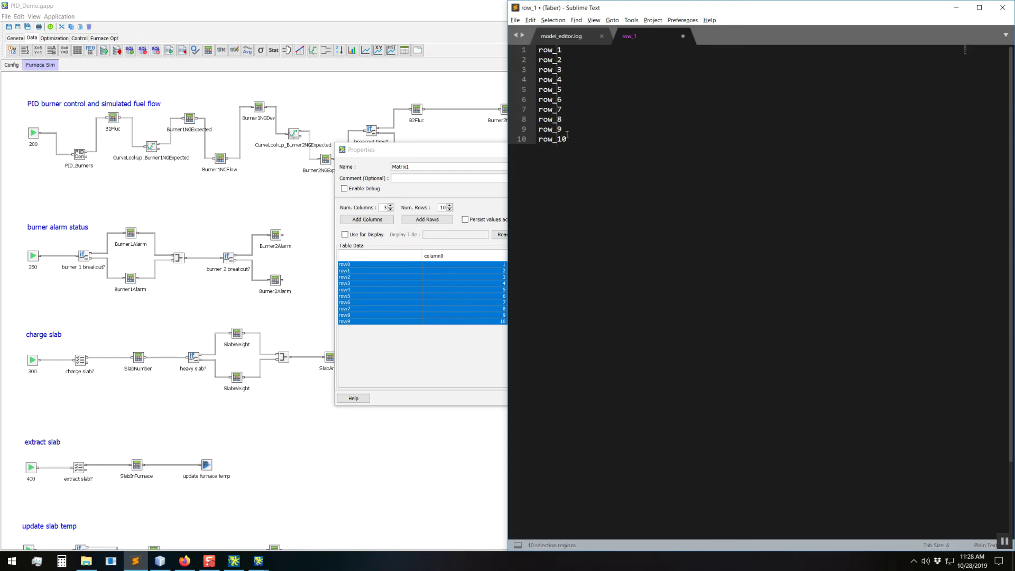
pyautogui.press('BackSpace')
pyautogui.press('BackSpace')
pyautogui.press('BackSpace')
pyautogui.press('BackSpace')
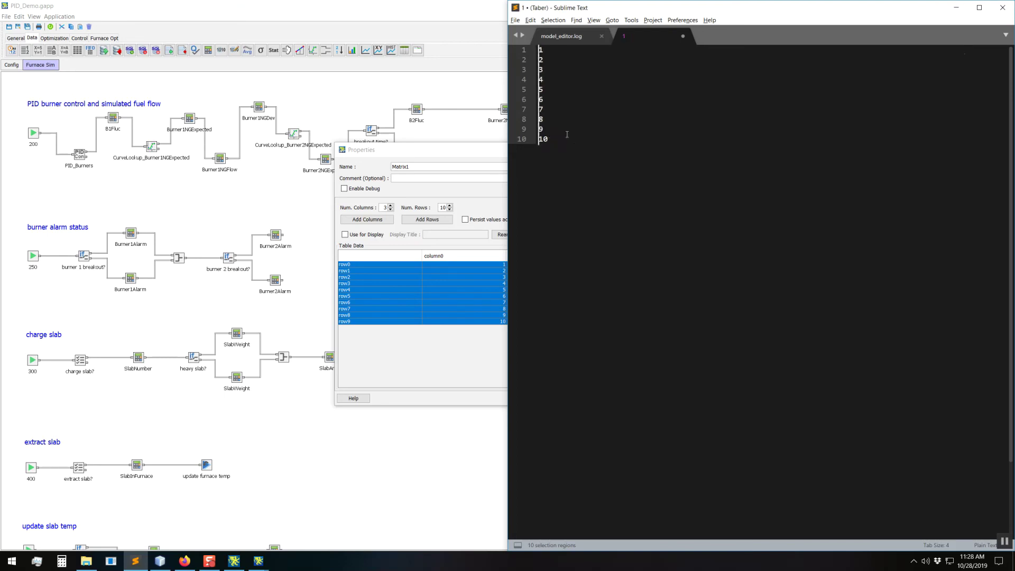
# Prefix all ten numbers with Burner_ and copy the whole list.
pyautogui.write('Burner_')
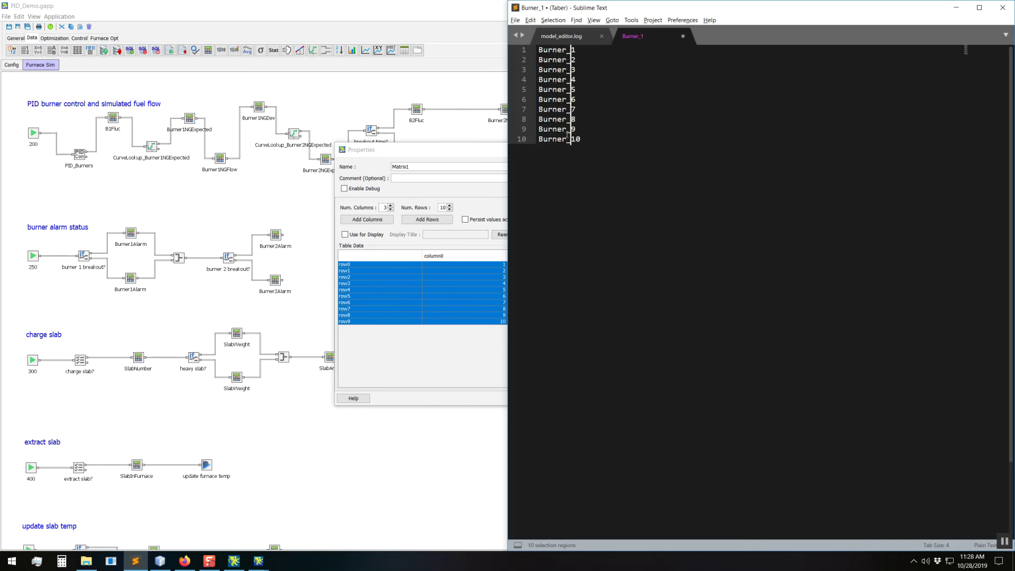
pyautogui.hotkey('ctrl', 'a')
pyautogui.hotkey('ctrl', 'c')
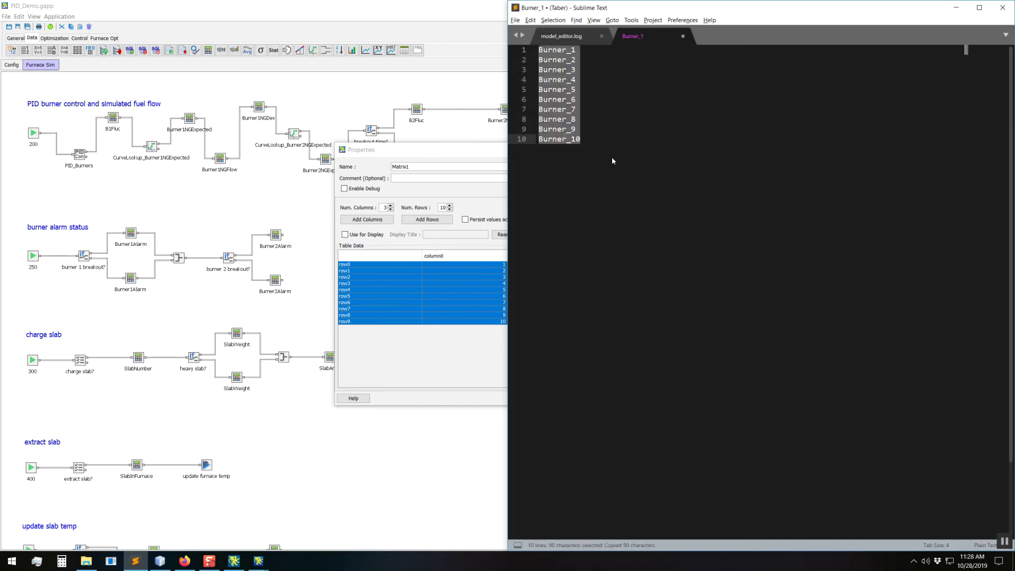
# Paste the copied list over the row names of Matrix1 starting at row0, and close its properties.
pyautogui.click(620, 132)
pyautogui.click(368, 266)
pyautogui.hotkey('ctrl', 'v')
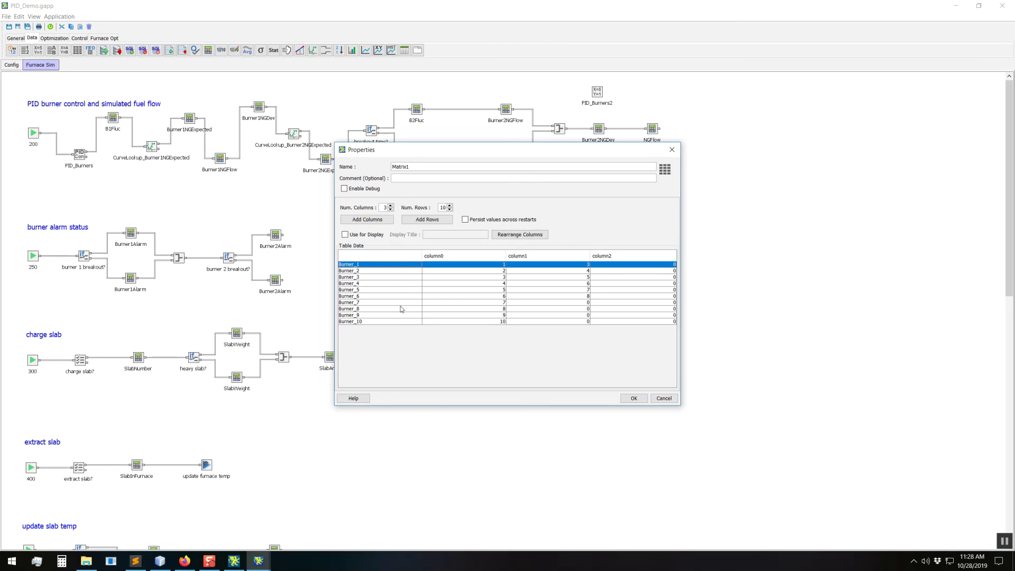
pyautogui.click(439, 277)
pyautogui.click(641, 315)
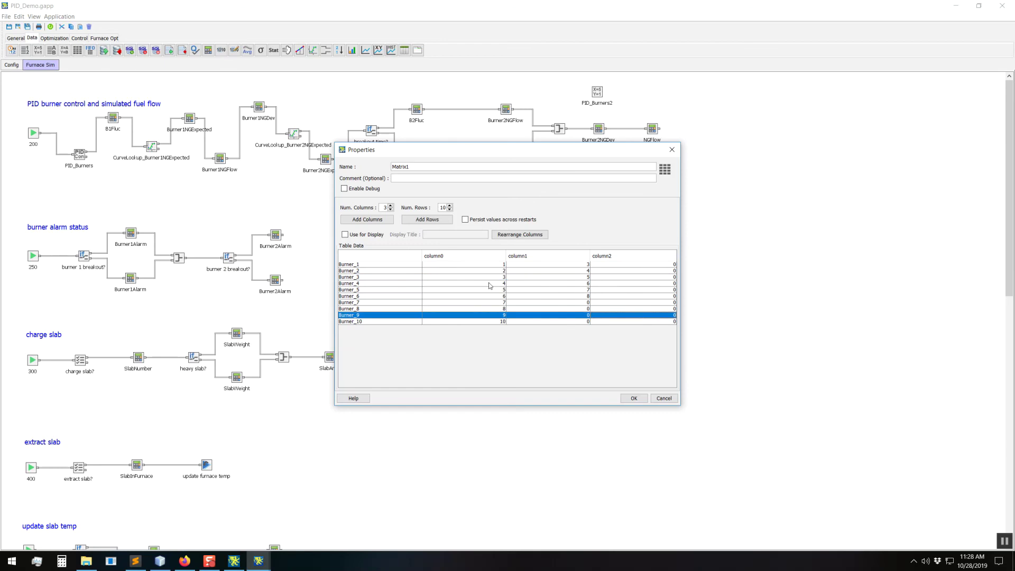
pyautogui.moveTo(259, 560)
pyautogui.click(672, 150)
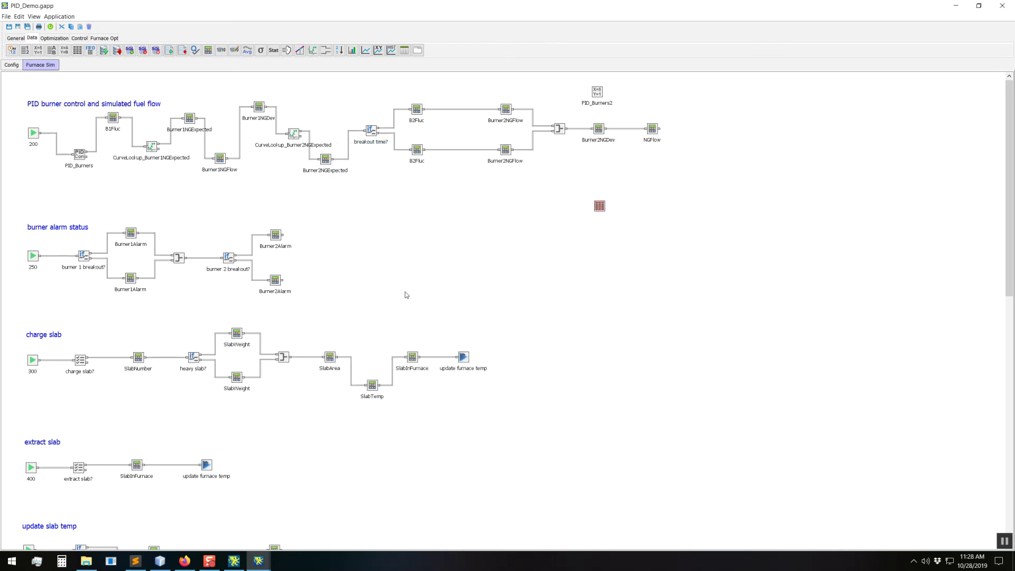
# Switch back to Sublime Text and review the ten Burner_ lines.
pyautogui.click(136, 561)
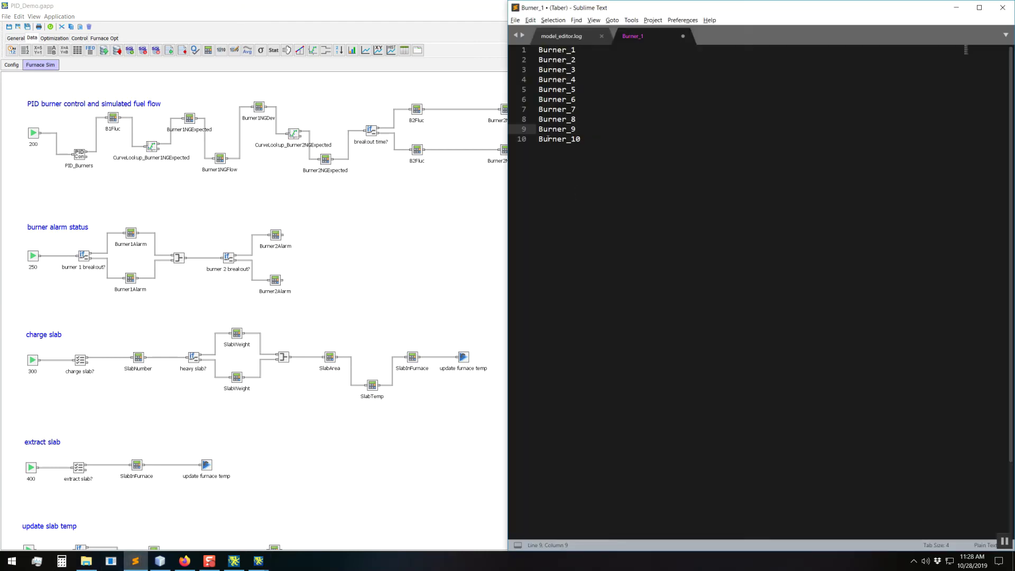
pyautogui.moveTo(588, 137); pyautogui.dragTo(527, 47)
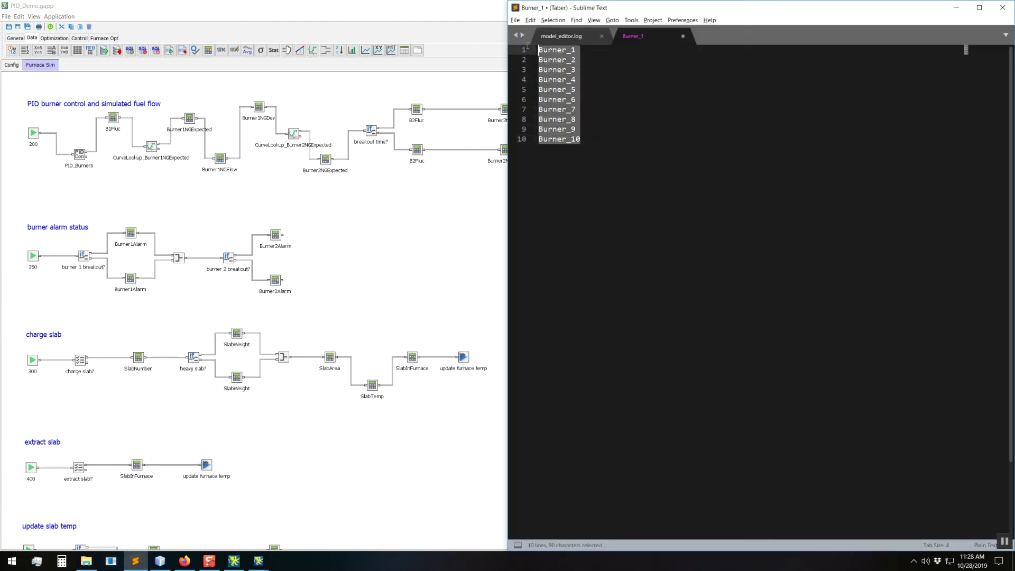
pyautogui.click(586, 100)
pyautogui.click(596, 142)
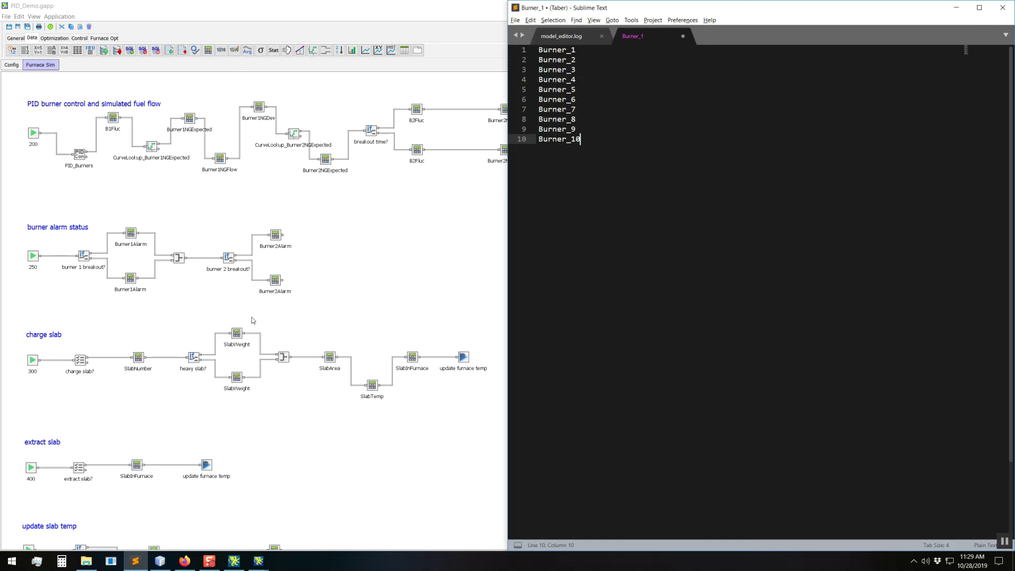
# Open a blank workbook in Excel and snap its window to half of the screen, over the text editor.
pyautogui.click(12, 560)
pyautogui.write('excel')
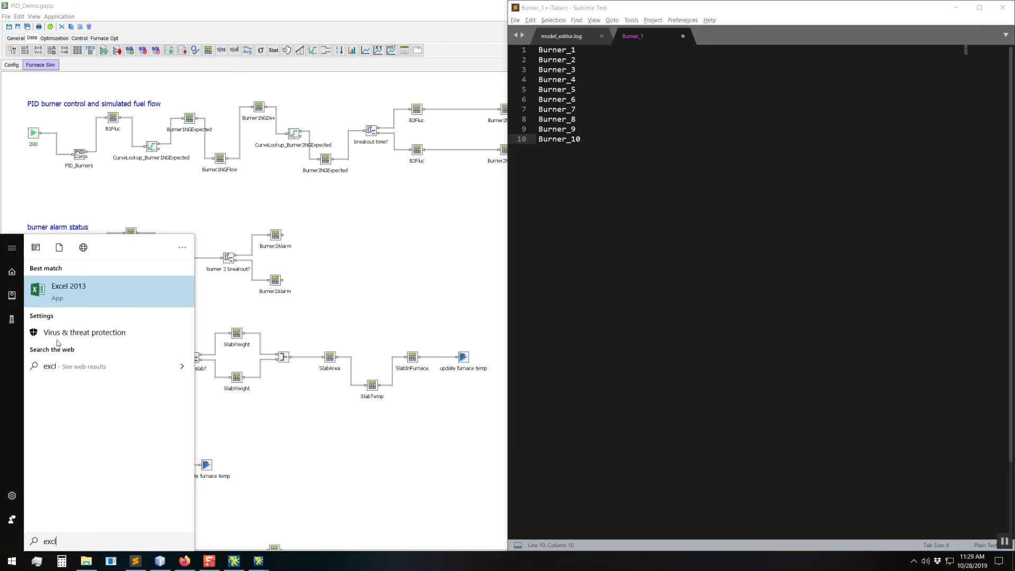
pyautogui.press('Return')
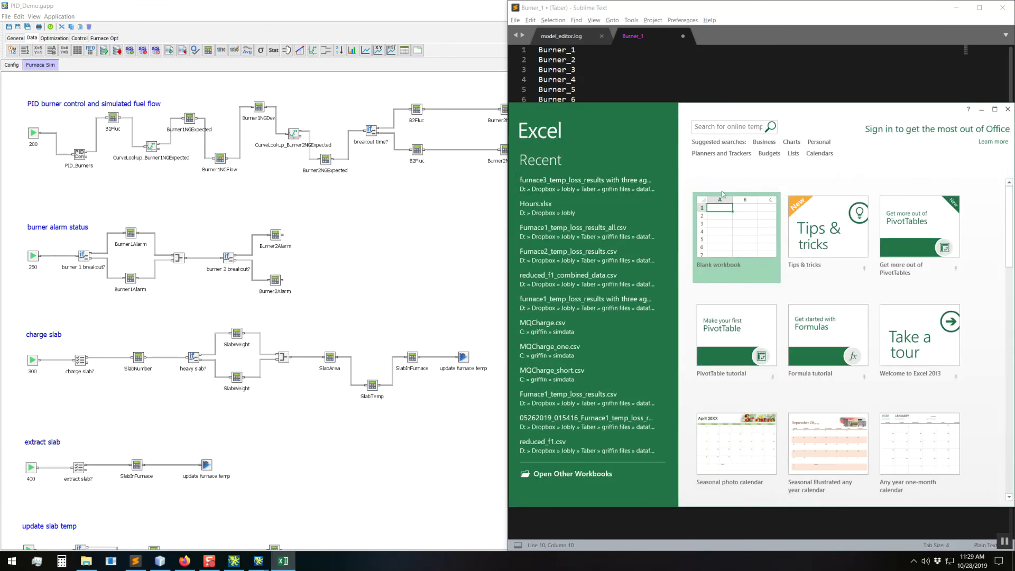
pyautogui.click(745, 209)
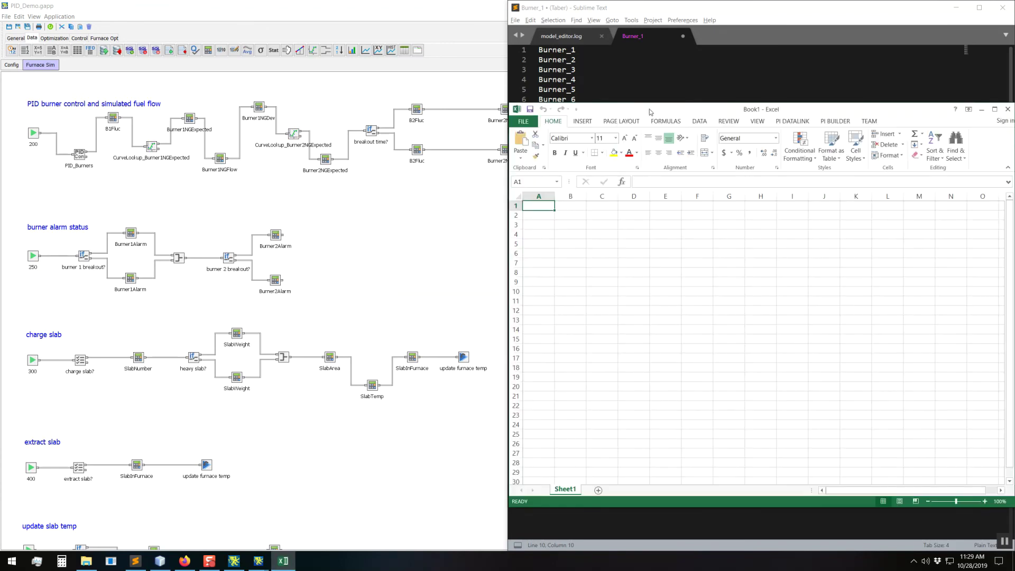
pyautogui.press('super+Right')
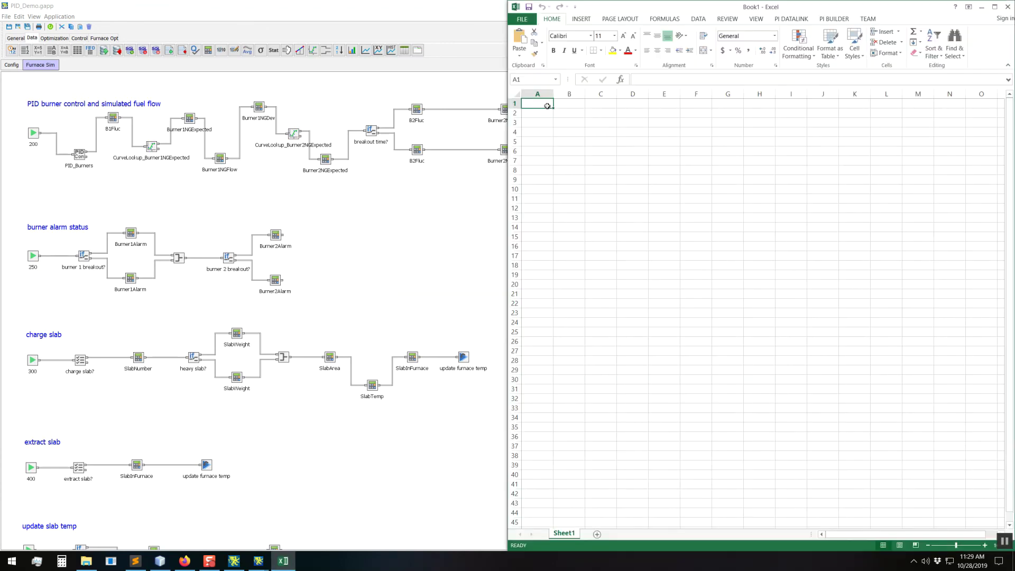
# Fill A1:A10 with the text Burner and B1:B10 with the number series 1 to 10.
pyautogui.write('Burner')
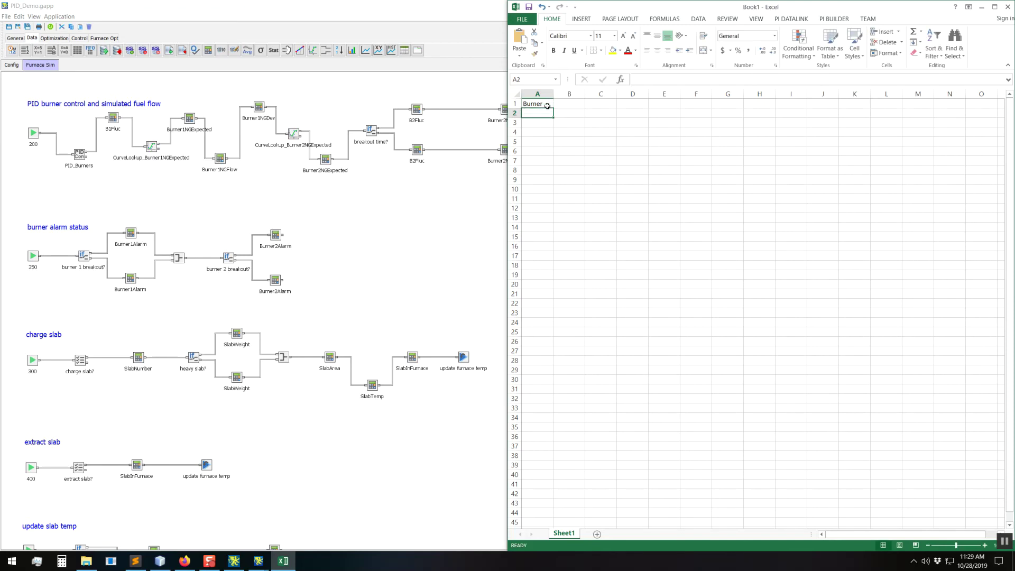
pyautogui.moveTo(553, 108); pyautogui.dragTo(553, 190)
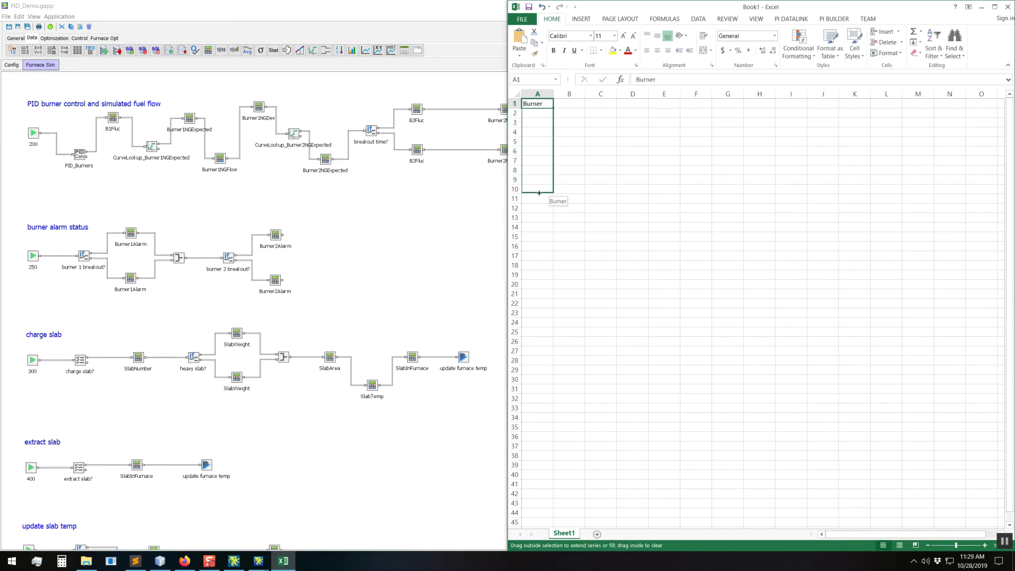
pyautogui.click(559, 105)
pyautogui.write('1')
pyautogui.press('Return')
pyautogui.write('2')
pyautogui.moveTo(564, 105); pyautogui.dragTo(584, 194)
# Try to join A1 and B1 in cell C1 with the formula =concat(A1,B1), and widen column C.
pyautogui.click(603, 103)
pyautogui.write('=co')
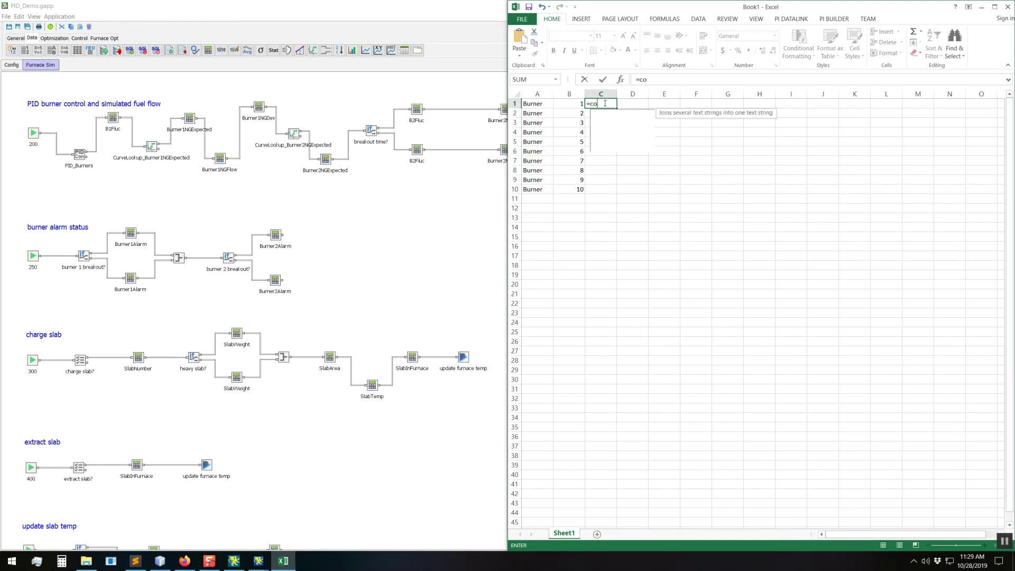
pyautogui.write('ncat(a1,b1')
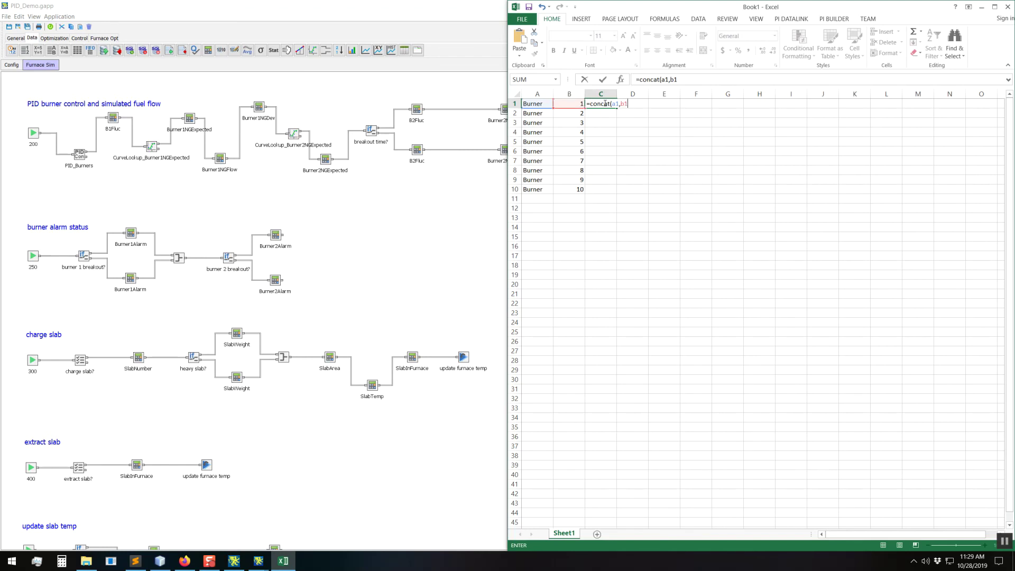
pyautogui.hotkey('ctrl', 'Return')
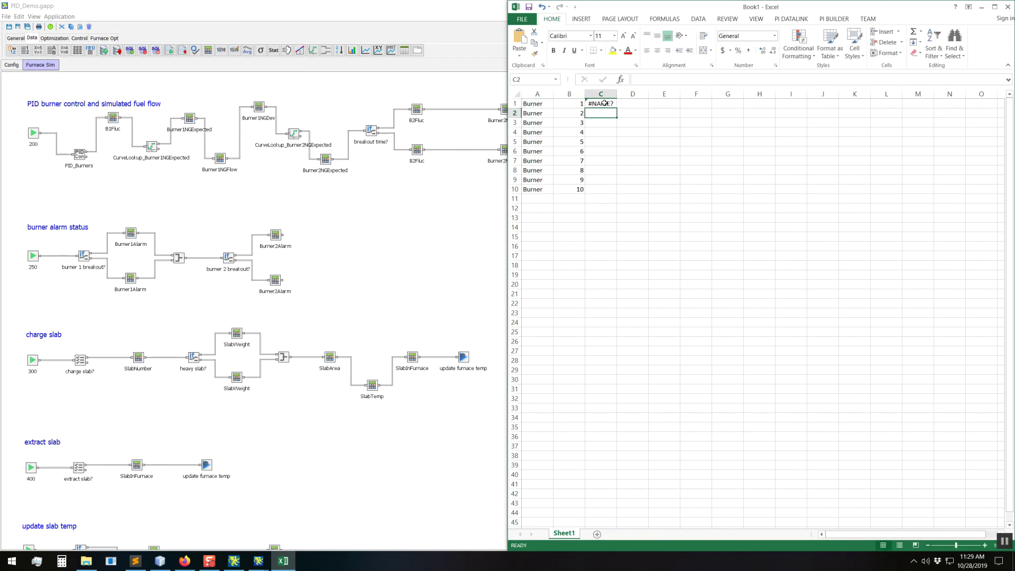
pyautogui.moveTo(616, 94); pyautogui.dragTo(630, 94)
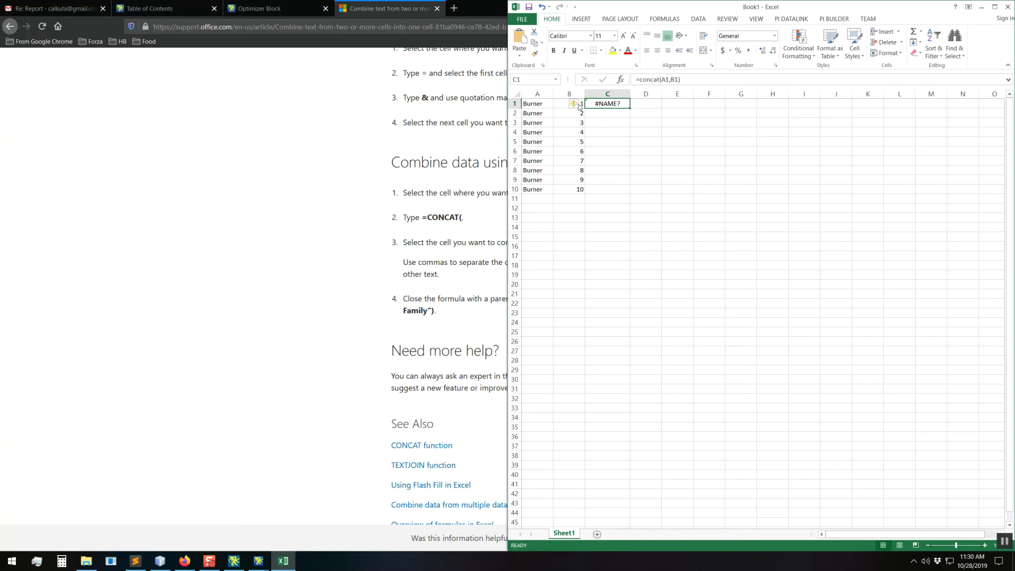
# Correct the formula in C1 to =CONCATENATE(A1,B1).
pyautogui.moveTo(577, 105)
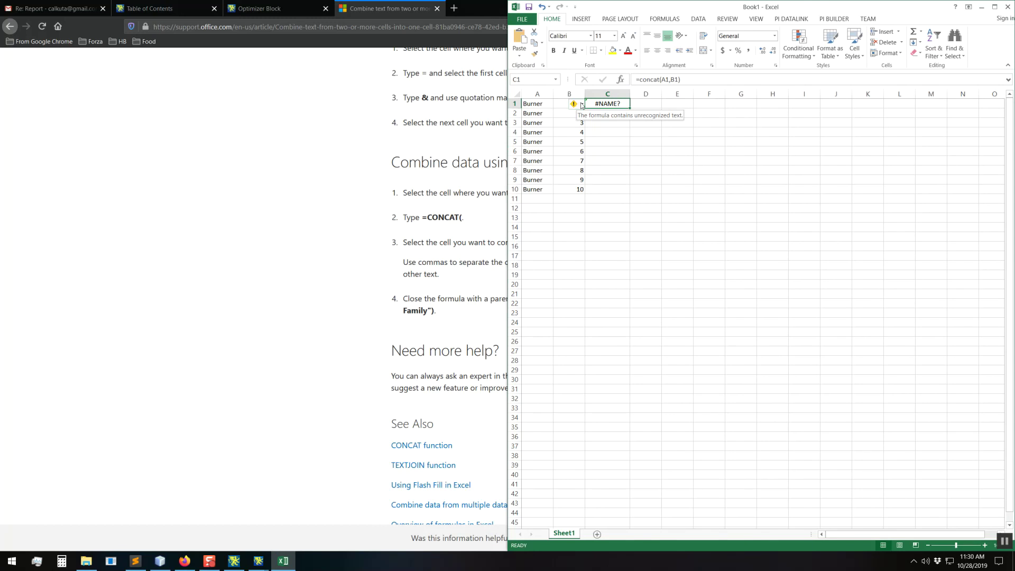
pyautogui.click(674, 79)
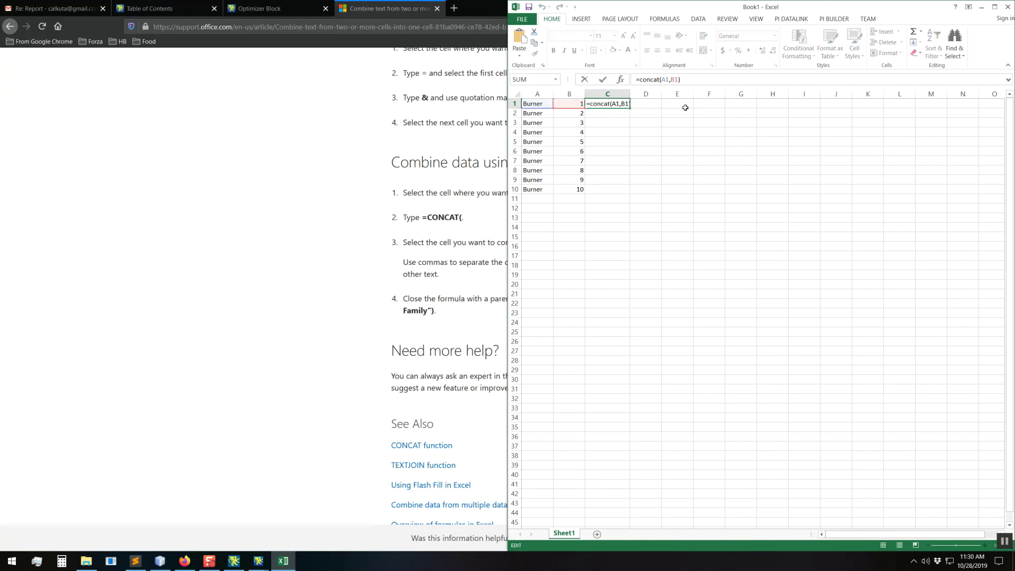
pyautogui.write('enate')
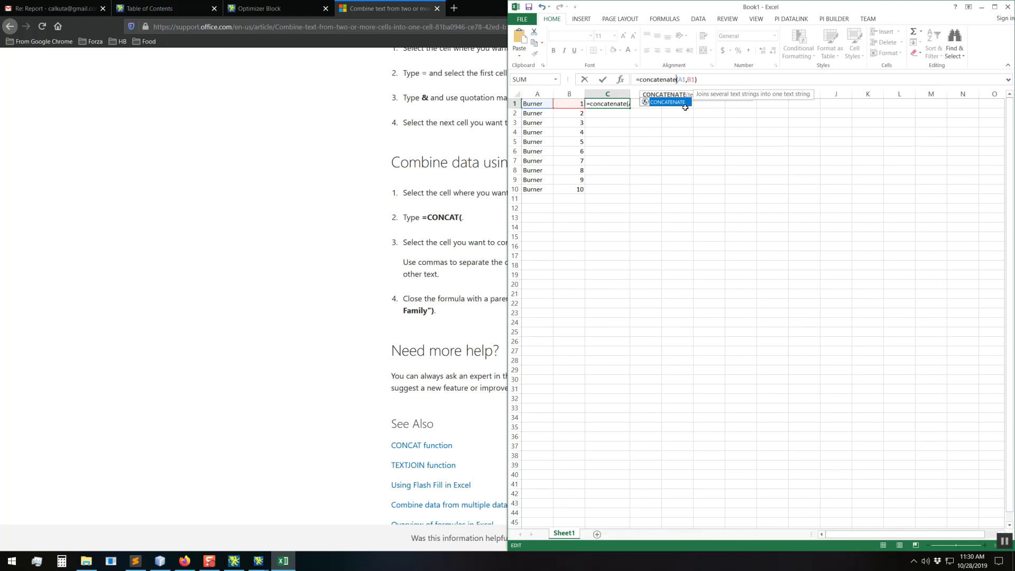
pyautogui.press('Return')
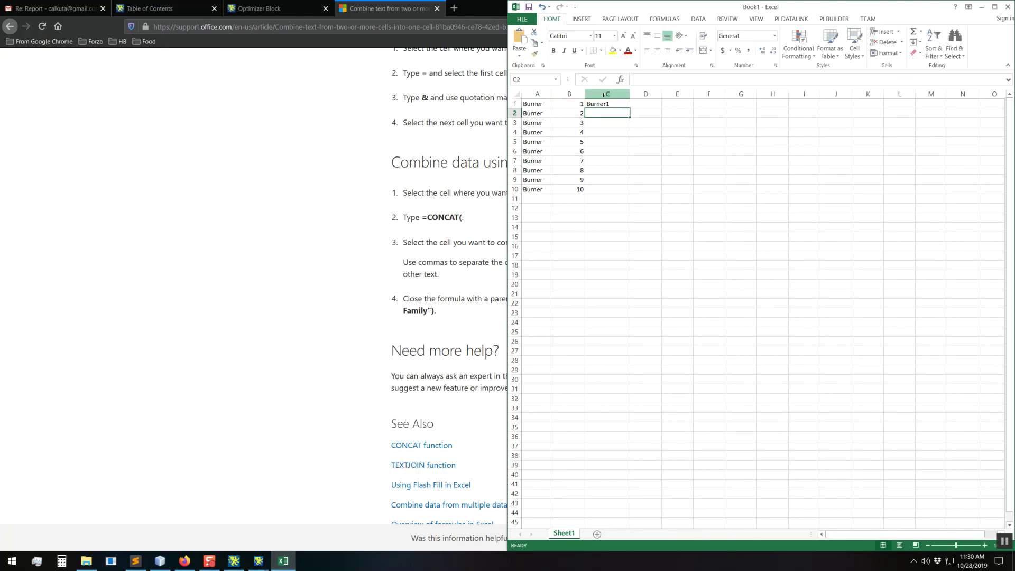
pyautogui.click(603, 103)
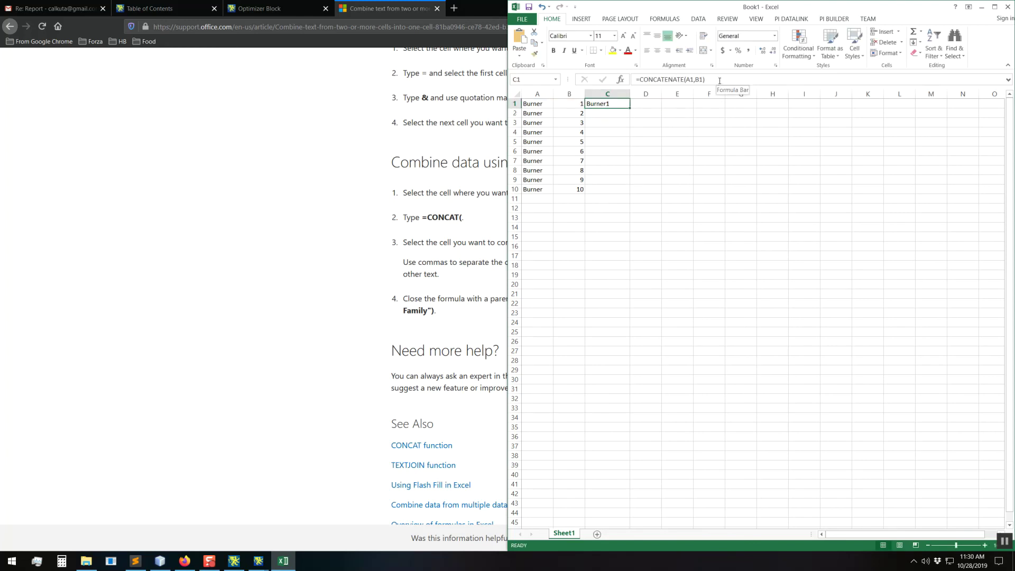
# Fill the CONCATENATE formula from C1 down to C10.
pyautogui.click(616, 110)
pyautogui.click(611, 102)
pyautogui.moveTo(629, 108); pyautogui.dragTo(633, 194)
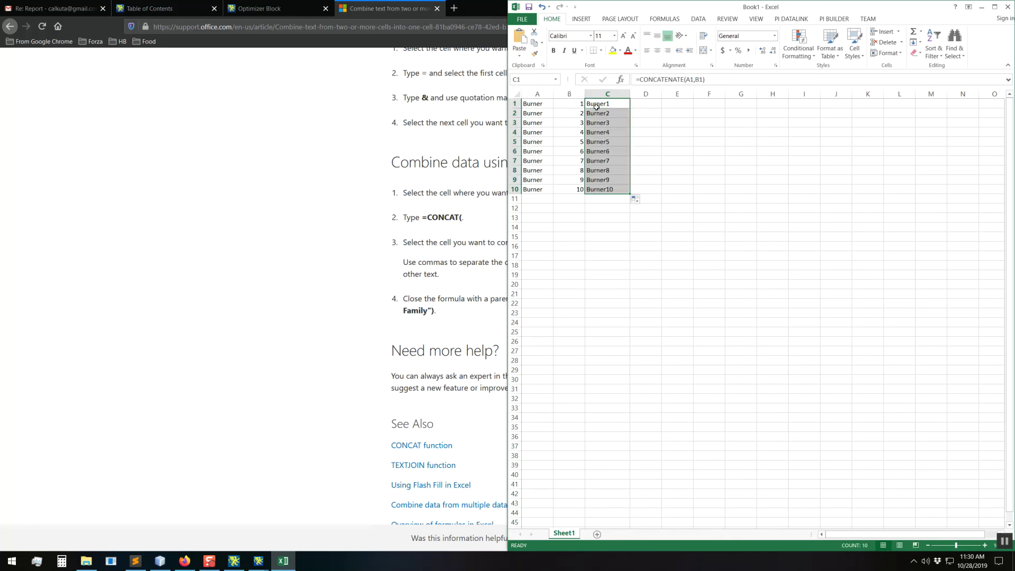
# Change the formula in C1 to =CONCATENATE(A1,"_",B1) and fill it down to C10.
pyautogui.click(607, 102)
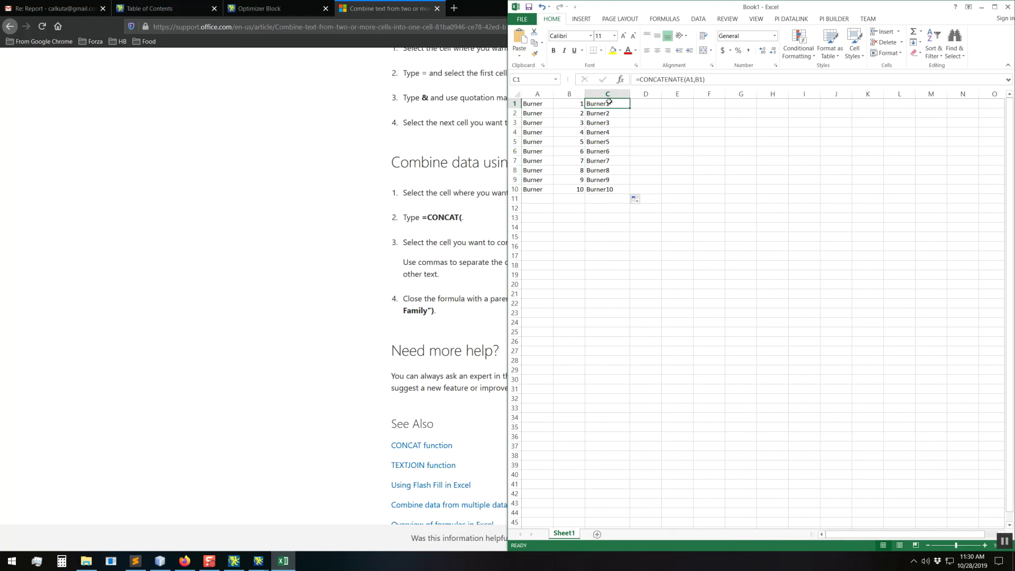
pyautogui.click(694, 80)
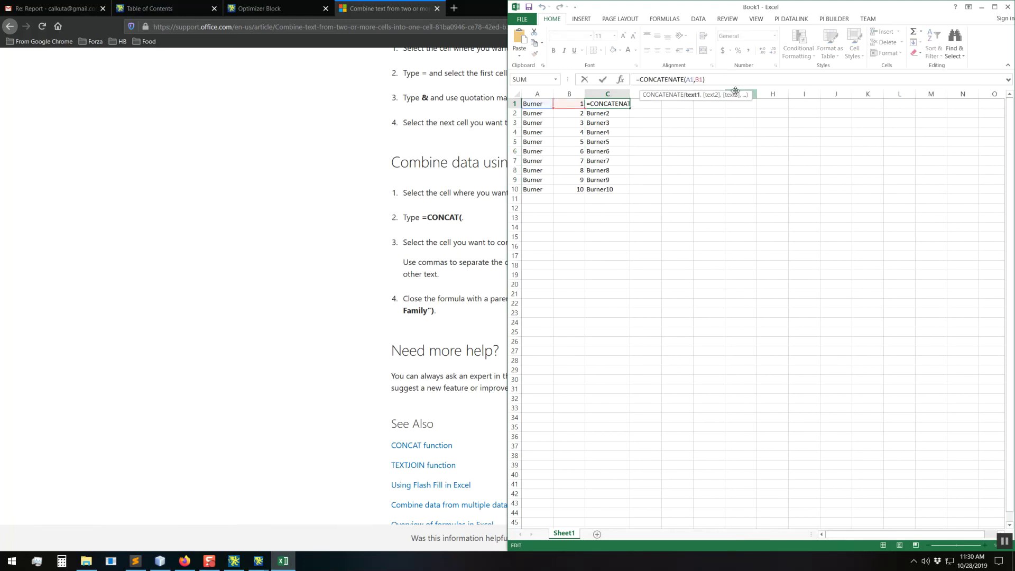
pyautogui.write(',"_",')
pyautogui.press('Return')
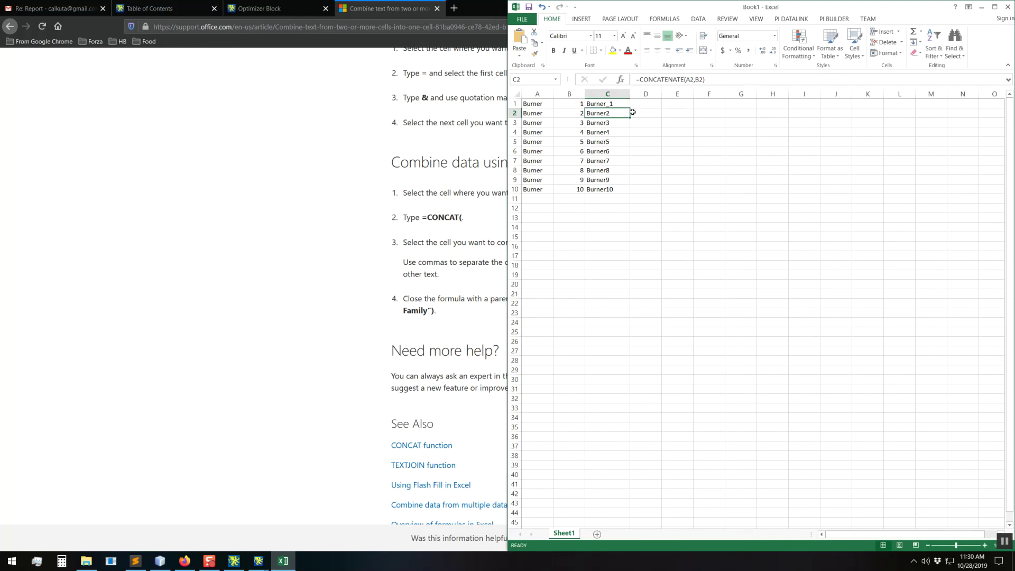
pyautogui.press('Up')
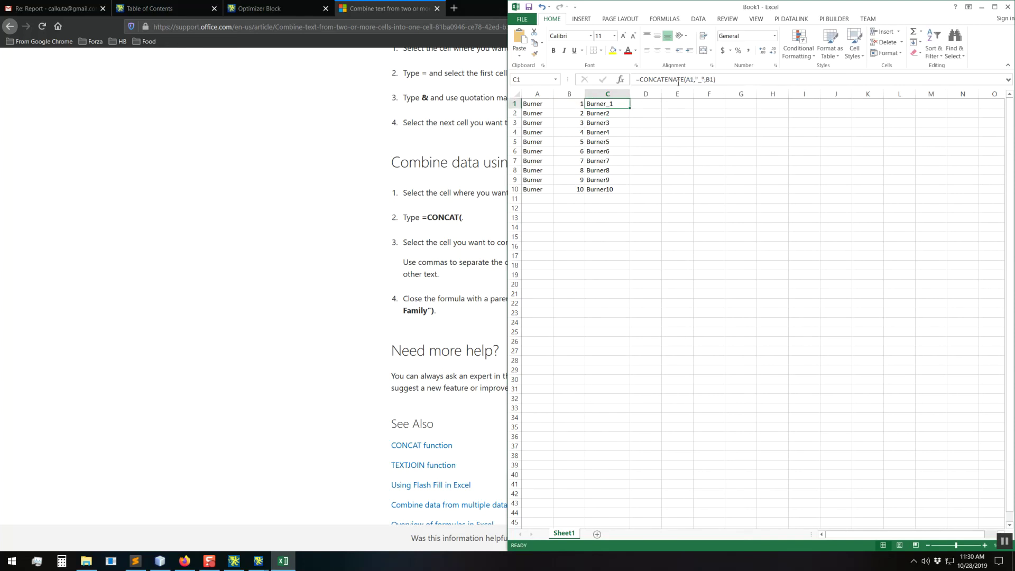
pyautogui.doubleClick(630, 107)
pyautogui.click(602, 208)
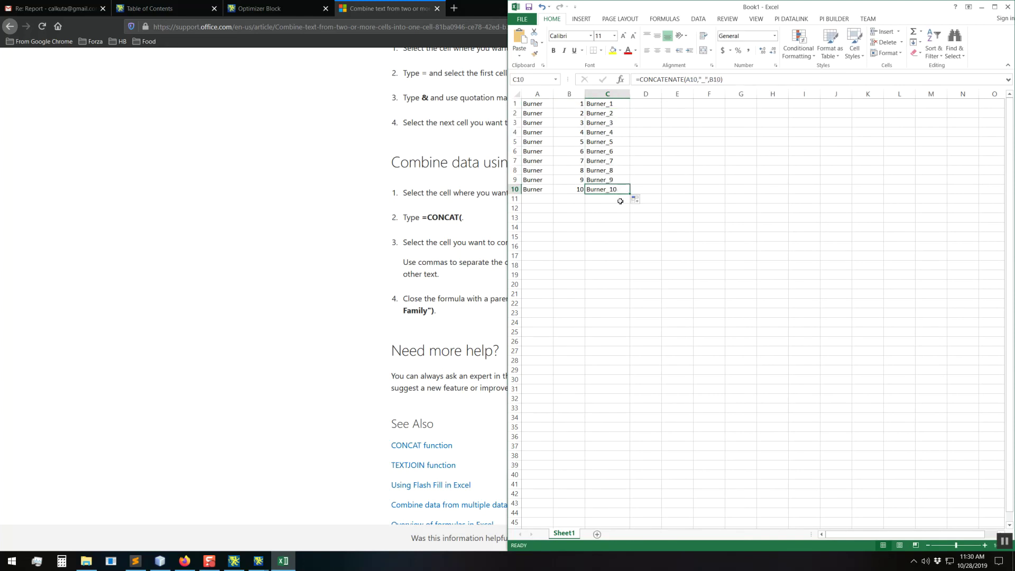
pyautogui.click(550, 199)
pyautogui.click(565, 199)
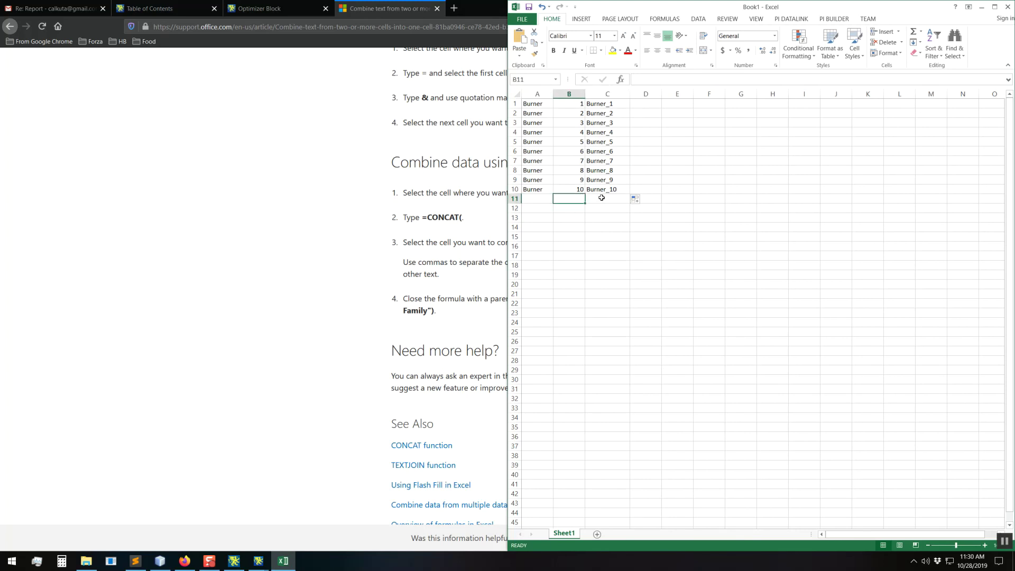
pyautogui.click(588, 198)
pyautogui.moveTo(574, 111); pyautogui.dragTo(573, 186)
pyautogui.click(576, 103)
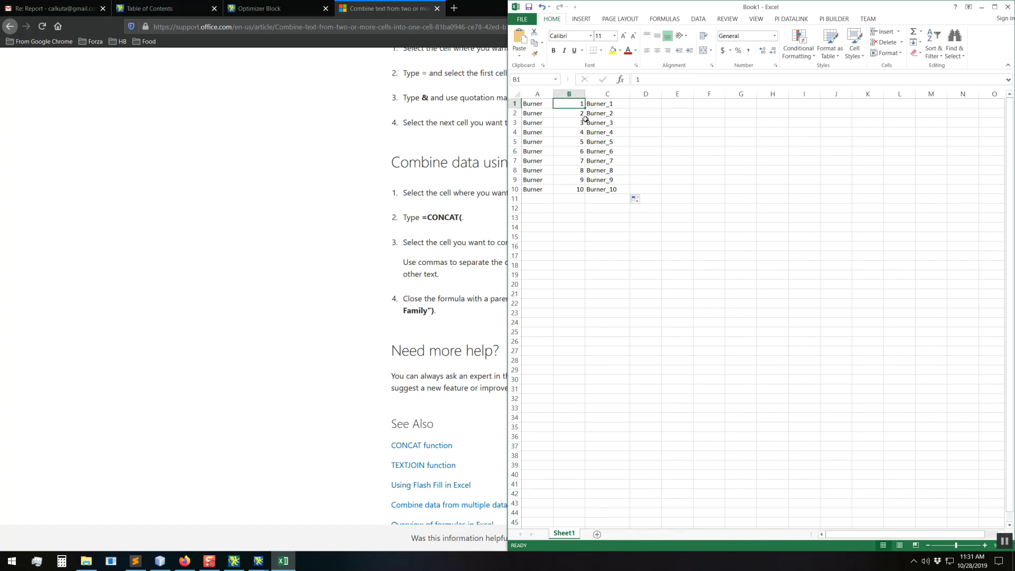
# Switch to the Griffin Applications window, bring up the griffin logs folder beside it, and start the PID Demo application.
pyautogui.click(200, 364)
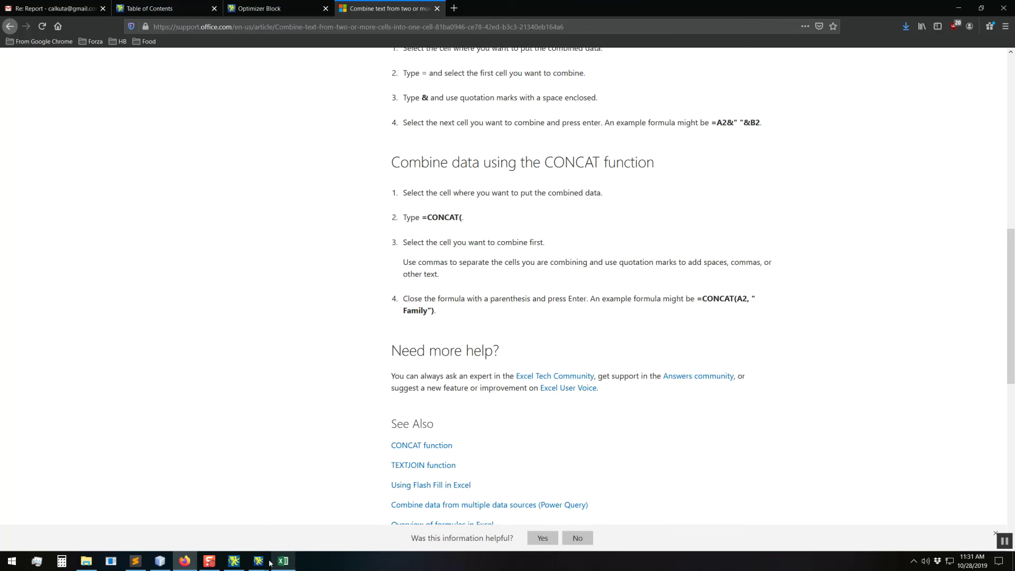
pyautogui.moveTo(258, 560)
pyautogui.click(256, 512)
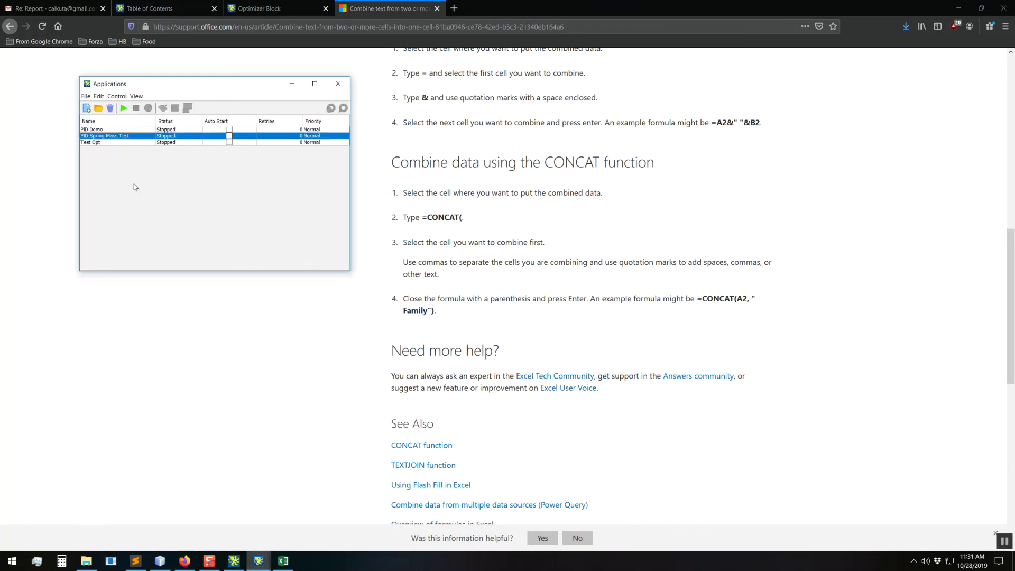
pyautogui.click(105, 130)
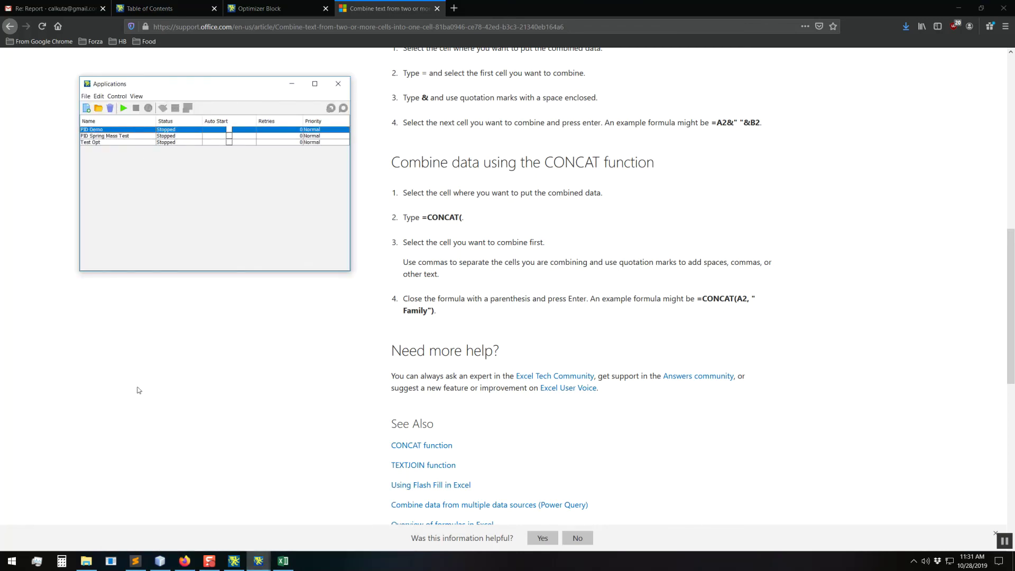
pyautogui.click(87, 560)
pyautogui.click(678, 111)
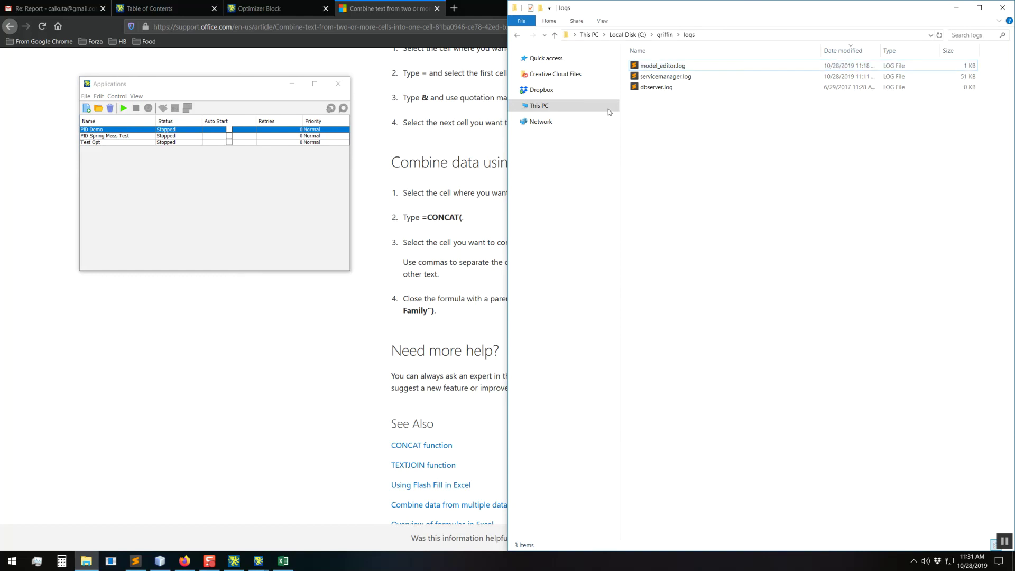
pyautogui.click(123, 109)
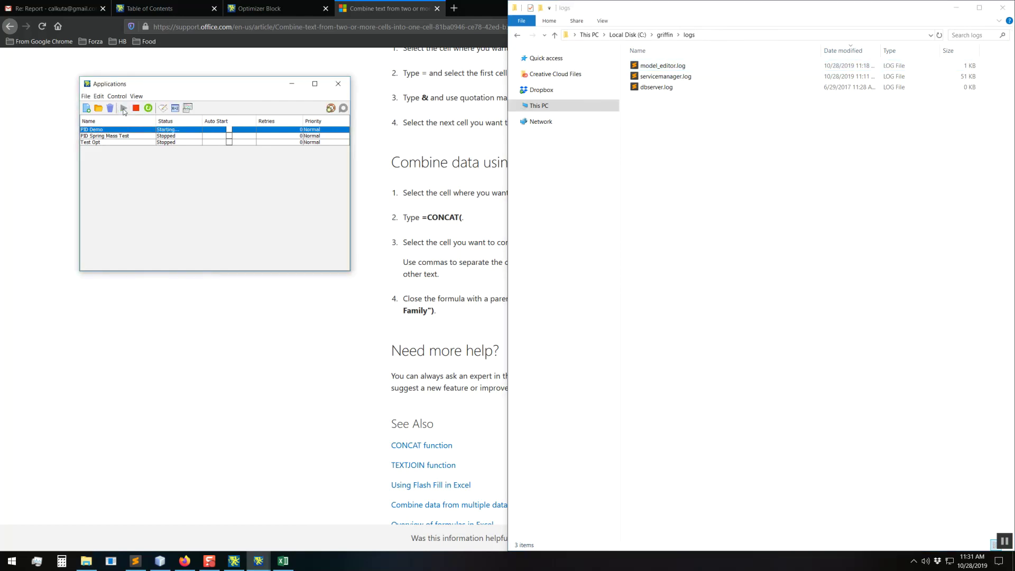
# Open PID Demo.log from the logs folder in the text editor and examine its entries.
pyautogui.click(657, 67)
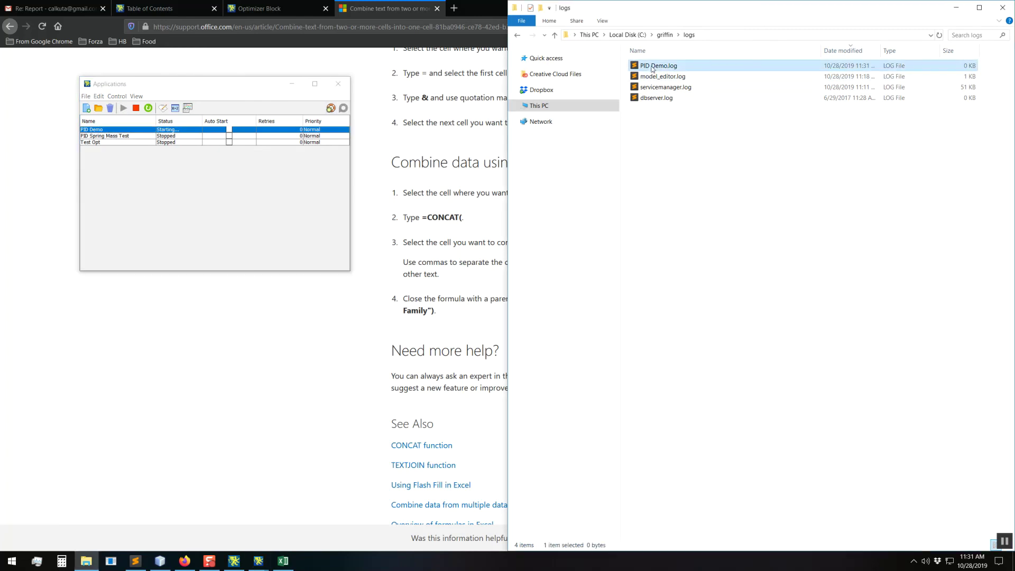
pyautogui.doubleClick(657, 68)
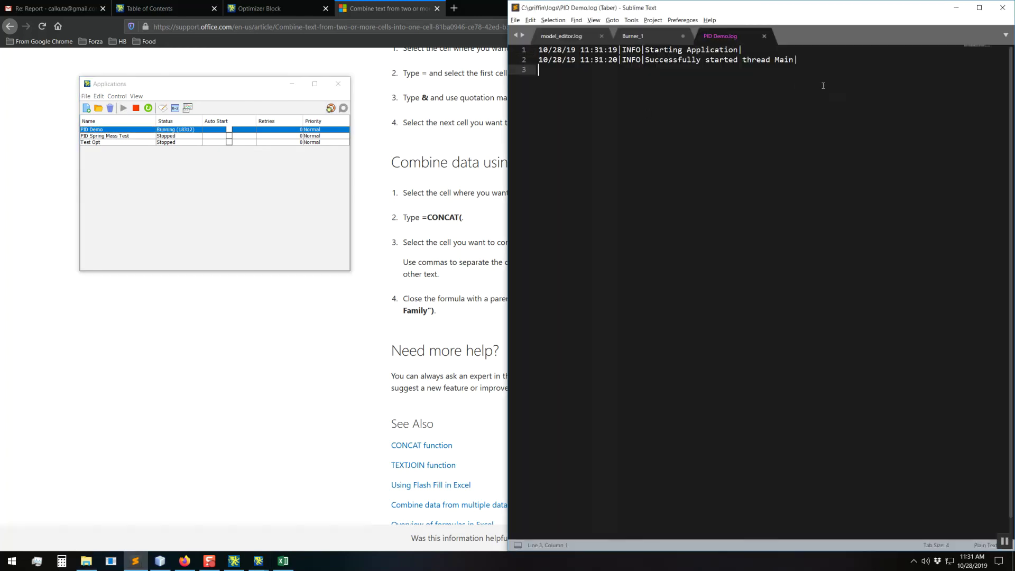
pyautogui.hotkey('ctrl', 'a')
pyautogui.click(650, 82)
# Close the Burner_1 list without saving it, and close PID Demo.log.
pyautogui.click(674, 35)
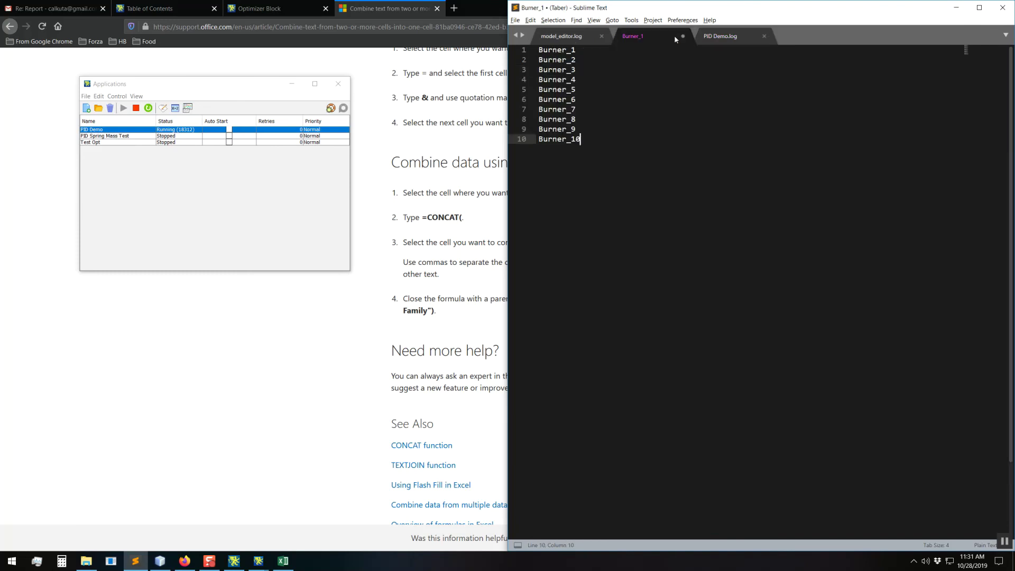
pyautogui.hotkey('ctrl', 'w')
pyautogui.click(513, 317)
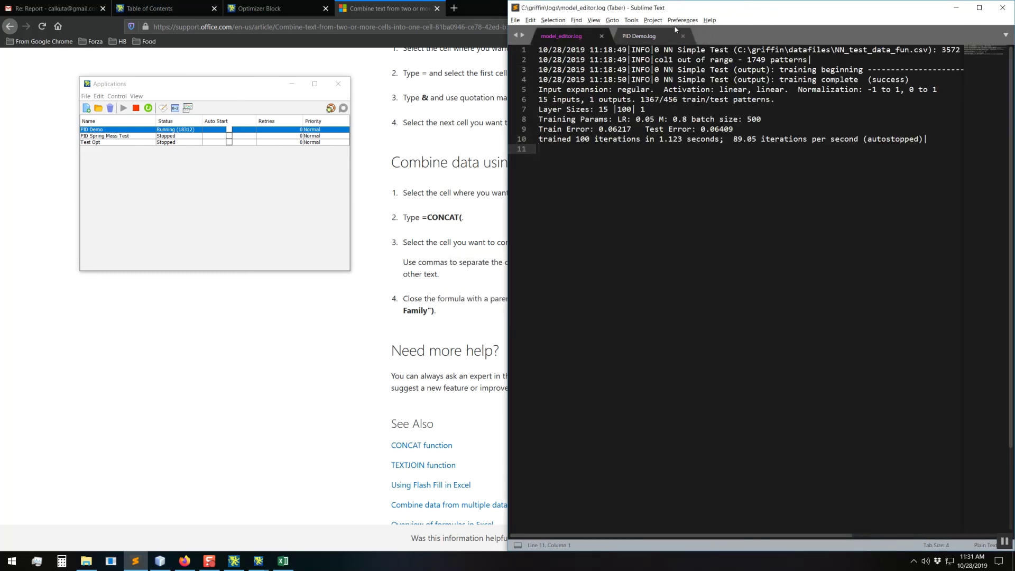
pyautogui.click(656, 37)
pyautogui.hotkey('ctrl', 'w')
# Show the log window of the running PID Demo application, move it aside, and close it.
pyautogui.click(175, 175)
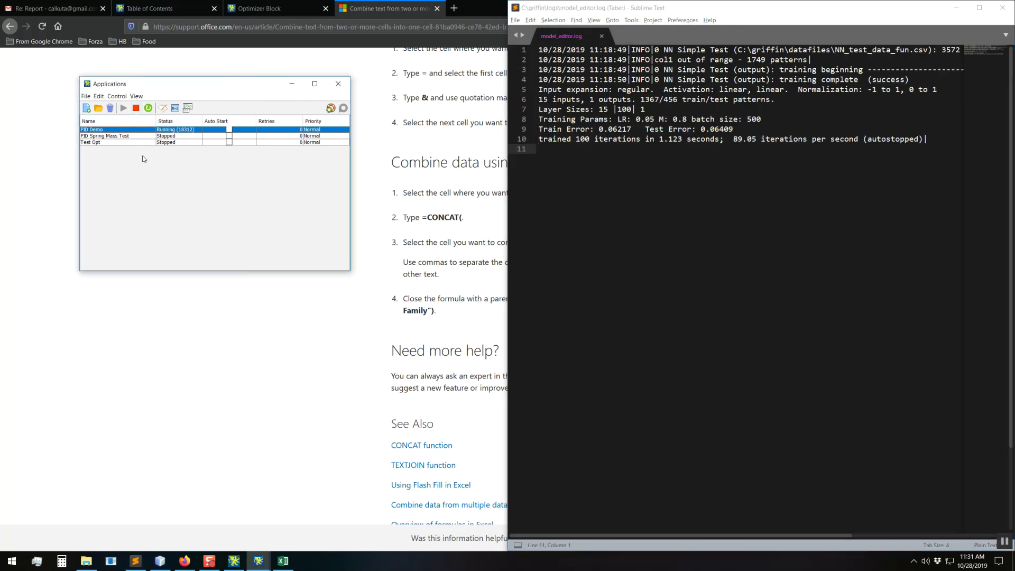
pyautogui.click(164, 110)
pyautogui.moveTo(201, 121); pyautogui.dragTo(564, 103)
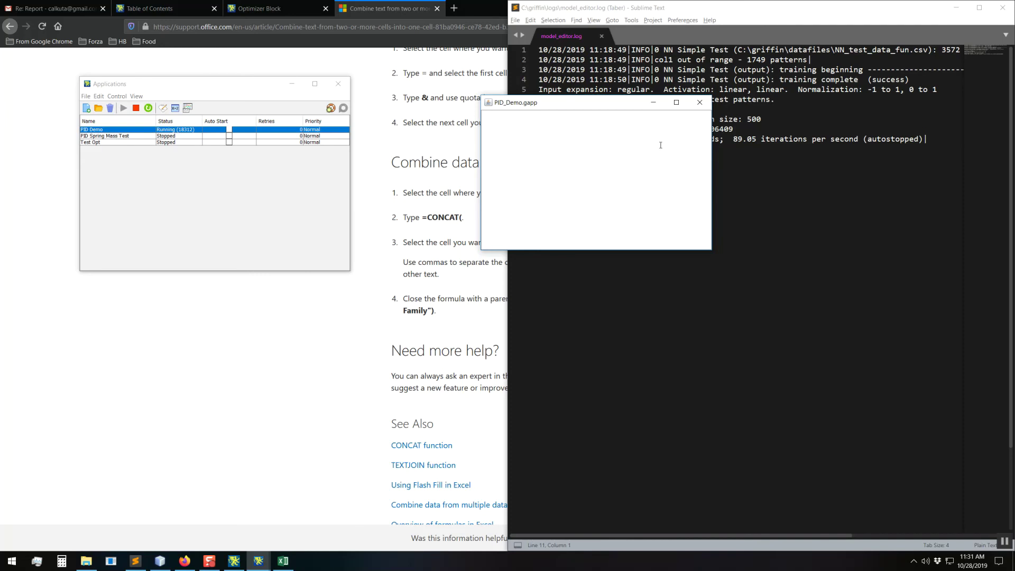
pyautogui.click(700, 103)
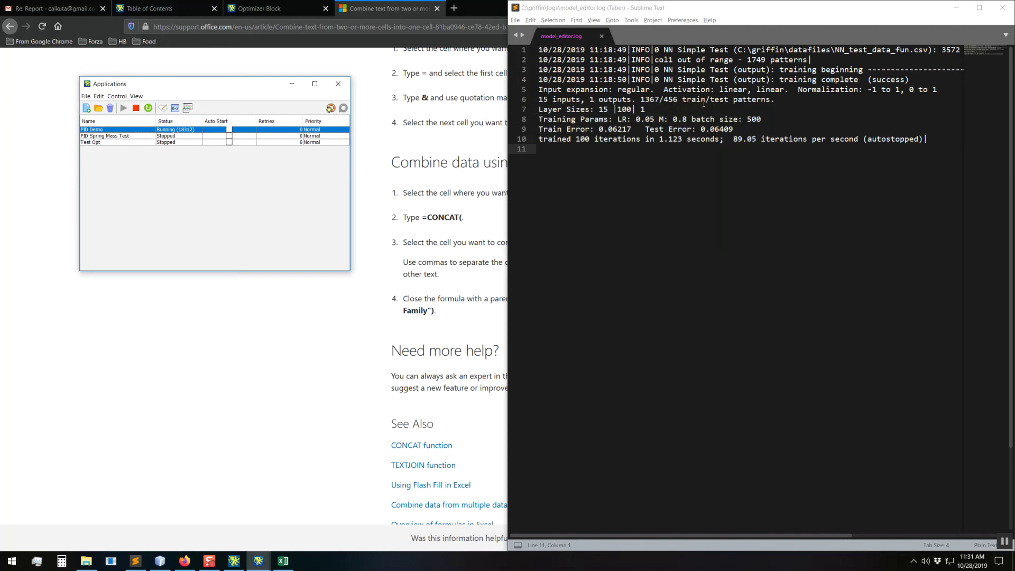
# Open PID Demo's live data table, move it clear of the Applications window, and examine the variable values.
pyautogui.click(175, 108)
pyautogui.moveTo(319, 132); pyautogui.dragTo(524, 117)
pyautogui.scroll(-10, 491, 151)
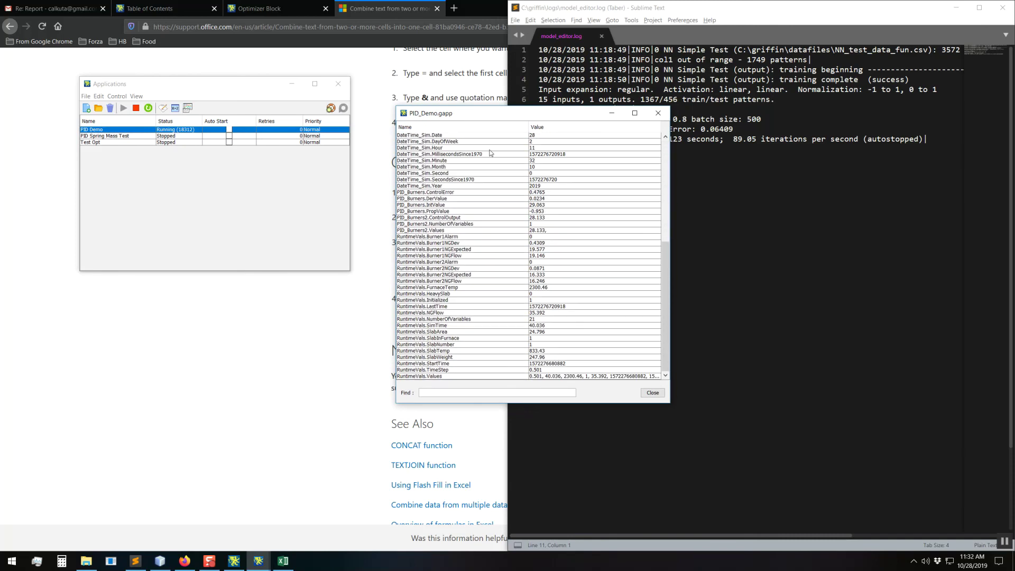
# Search the live data table for pid_burners, examine the PID burner values, and clear the search text.
pyautogui.click(441, 392)
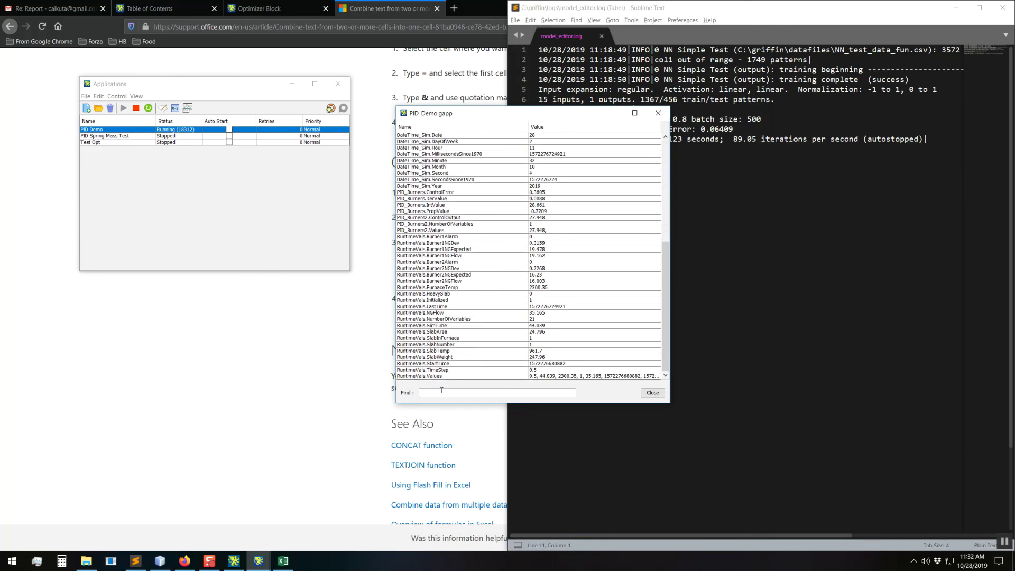
pyautogui.write('c')
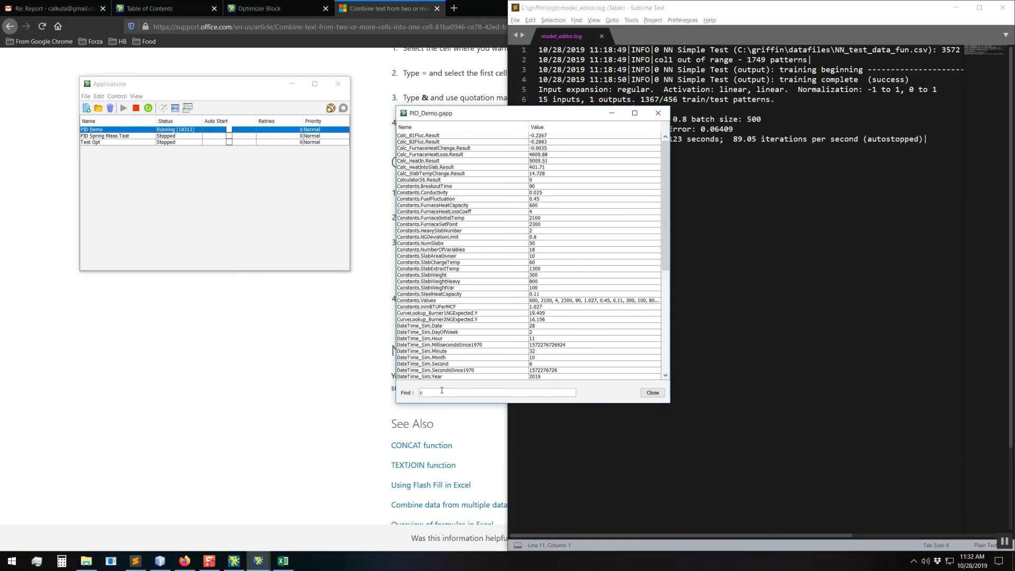
pyautogui.press('BackSpace')
pyautogui.write('pid')
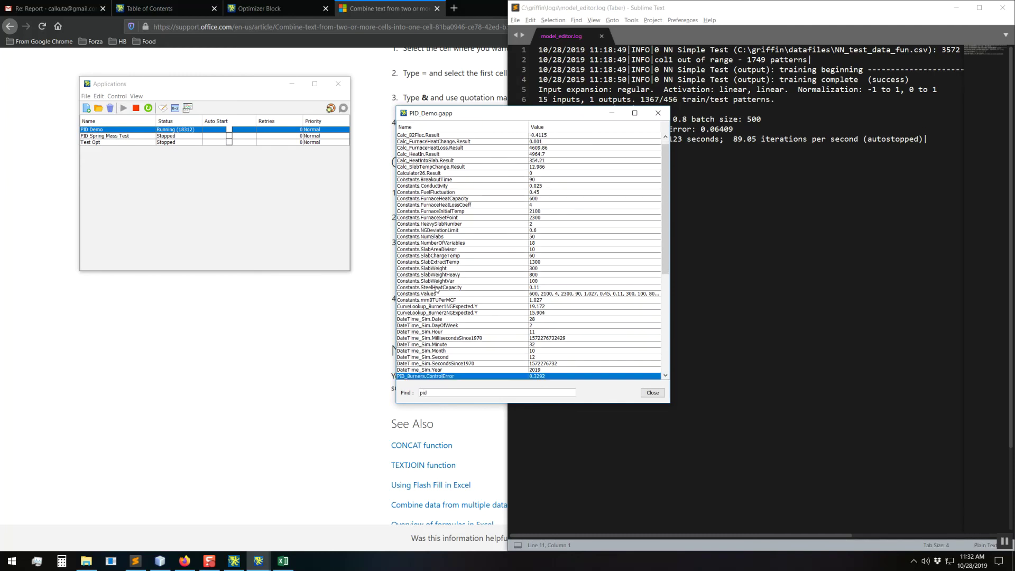
pyautogui.write('_burners')
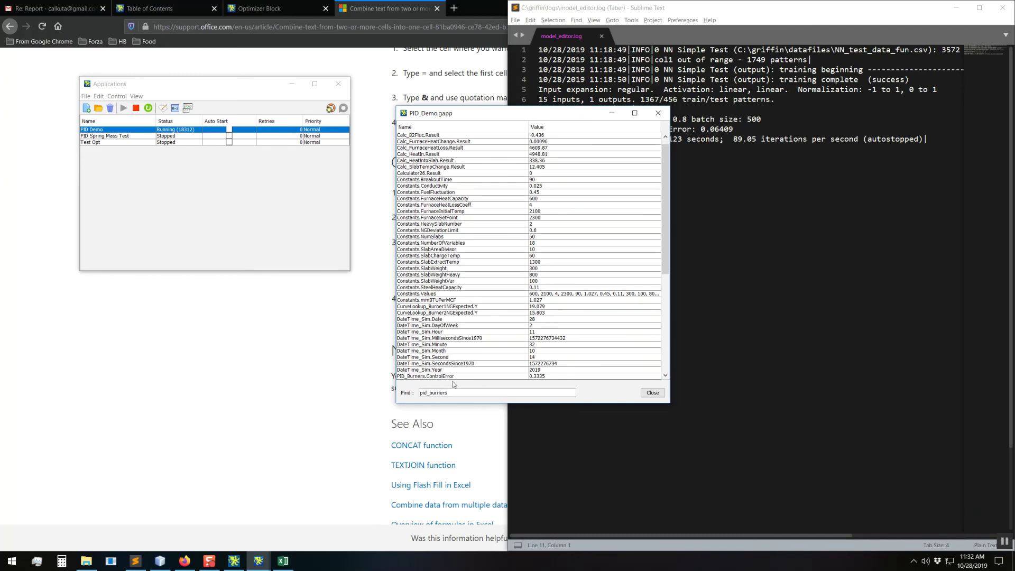
pyautogui.scroll(-4, 437, 260)
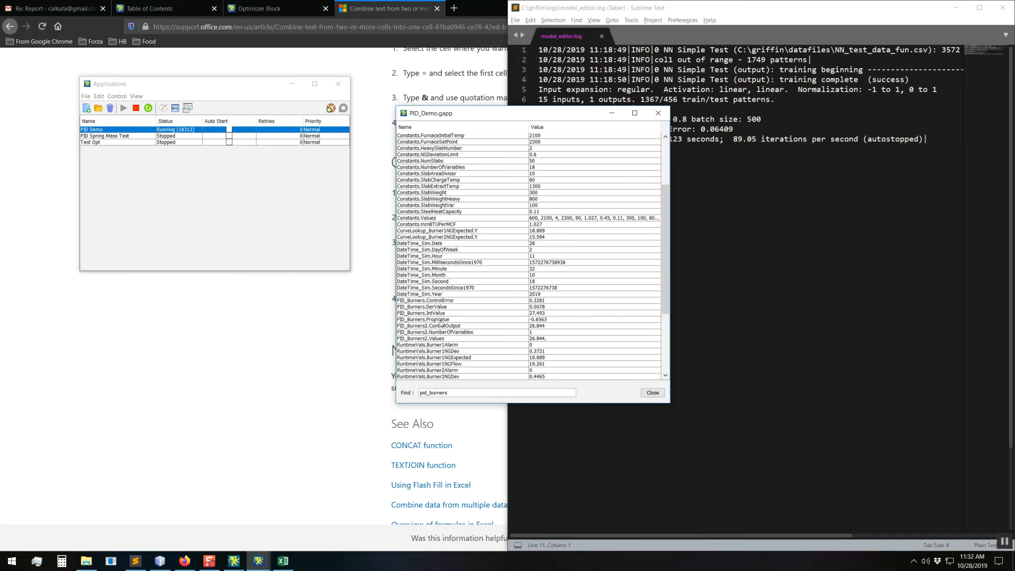
pyautogui.moveTo(454, 388); pyautogui.dragTo(417, 396)
pyautogui.press('BackSpace')
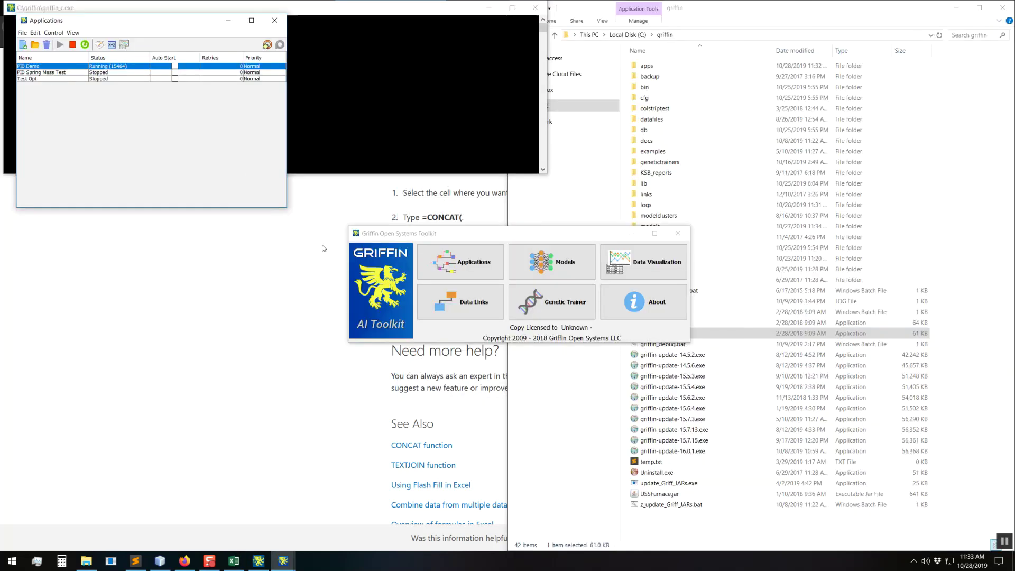
# Display PID Demo's tables and charts and examine the Burner Control and Burner Alarm tables.
pyautogui.click(125, 45)
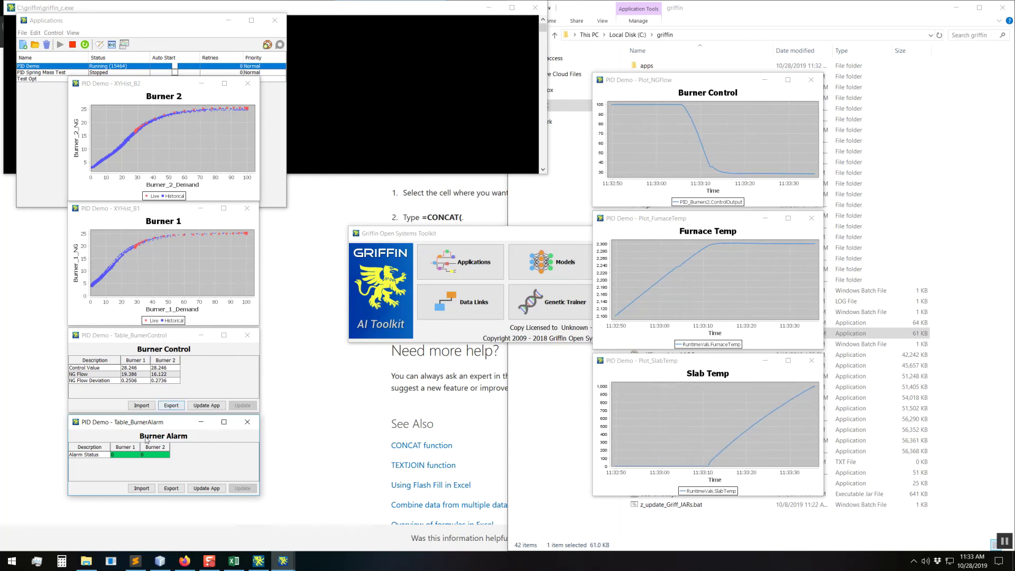
pyautogui.click(133, 383)
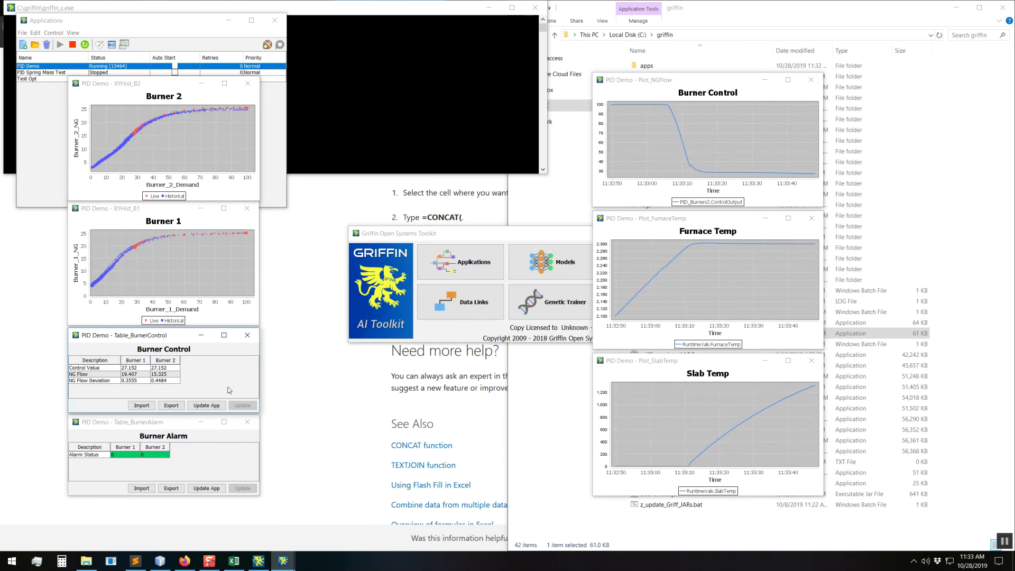
pyautogui.click(156, 456)
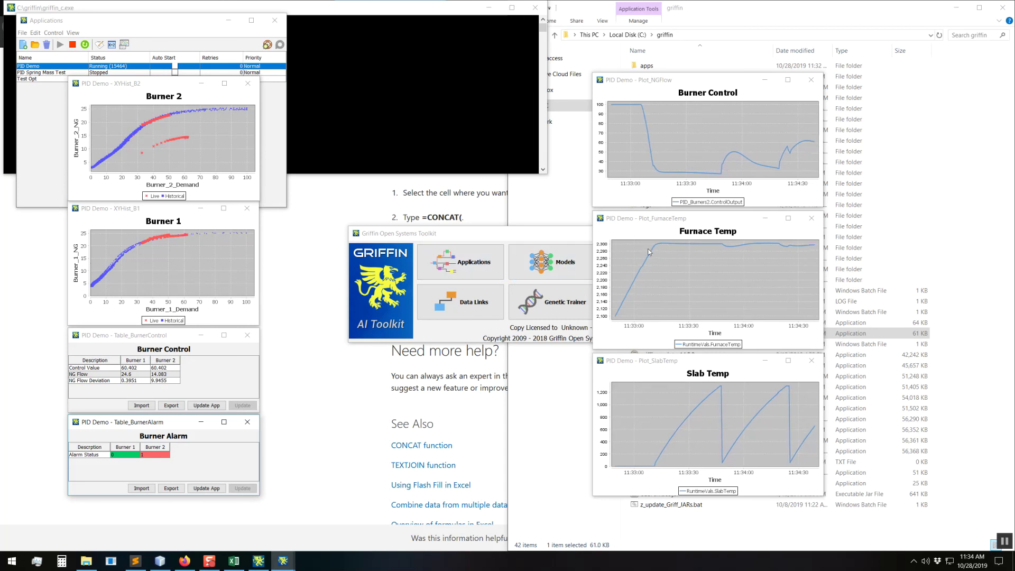
# Zoom in on the levelled-off part of the Furnace Temp chart's curve, and restore the chart's full range.
pyautogui.moveTo(651, 244); pyautogui.dragTo(819, 254)
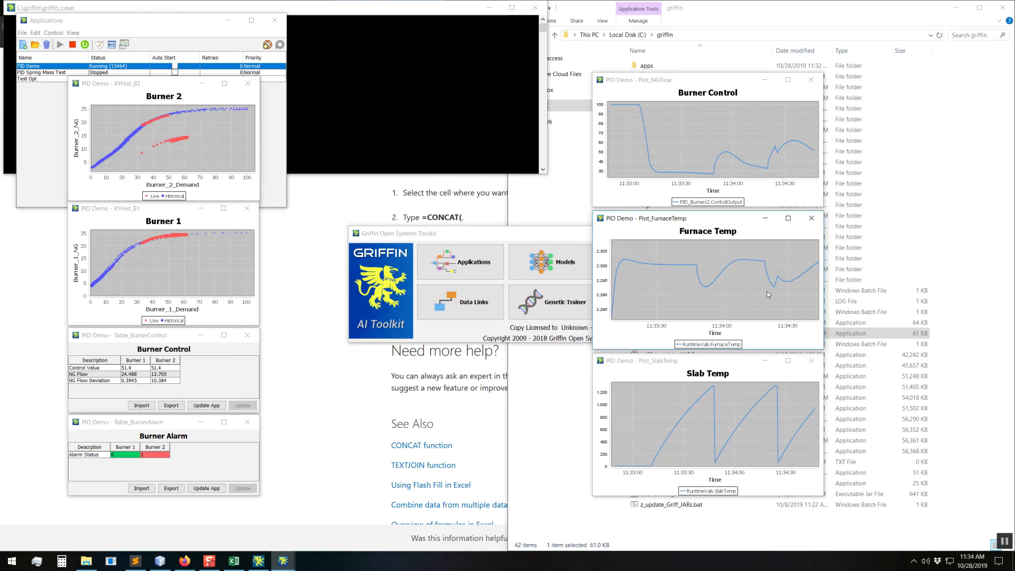
pyautogui.moveTo(736, 270); pyautogui.dragTo(733, 268)
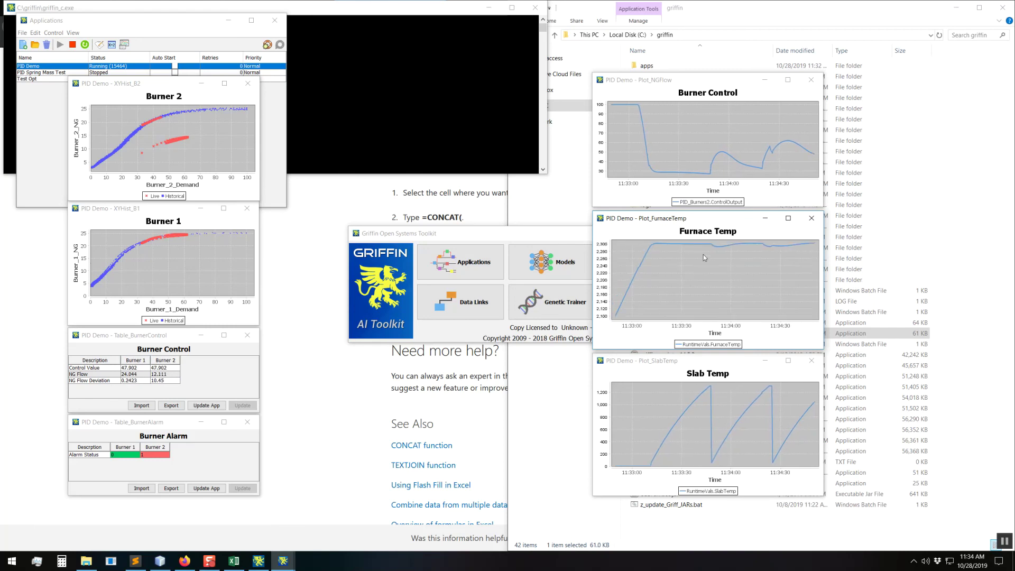
pyautogui.moveTo(641, 241); pyautogui.dragTo(722, 272)
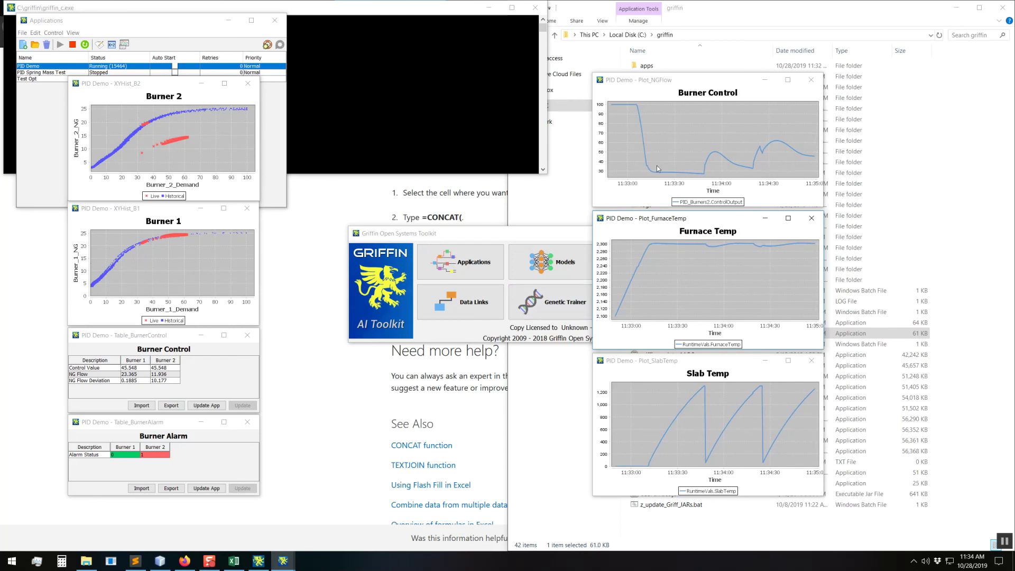
# Move the Applications window clear of the charts, open PID Demo for editing, and delete the Calculator26 block from the Config page.
pyautogui.moveTo(162, 21); pyautogui.dragTo(411, 81)
pyautogui.click(284, 105)
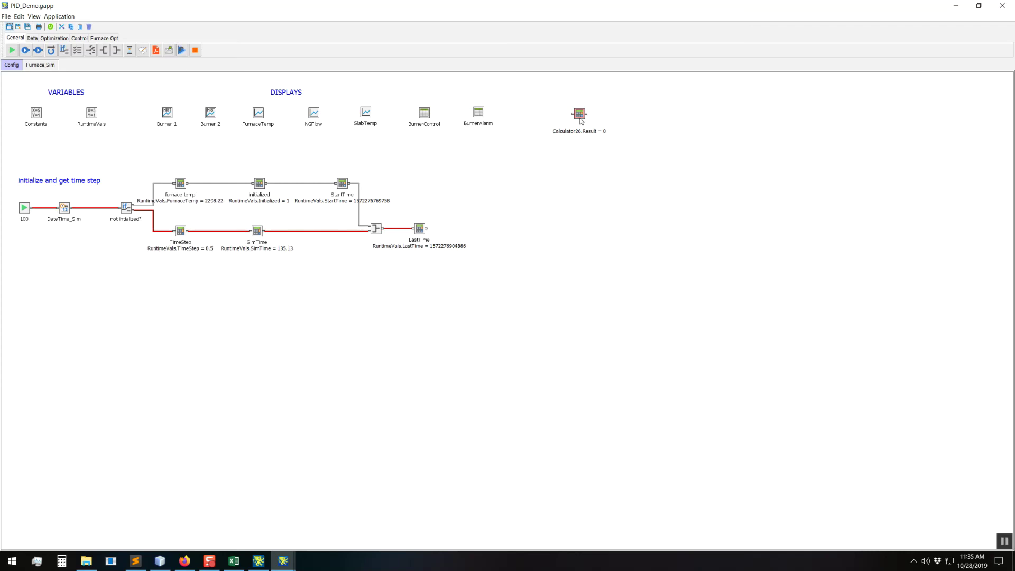
pyautogui.press('Delete')
# Examine the properties of the FurnaceTemp chart block and close them without changes.
pyautogui.rightClick(262, 114)
pyautogui.click(277, 117)
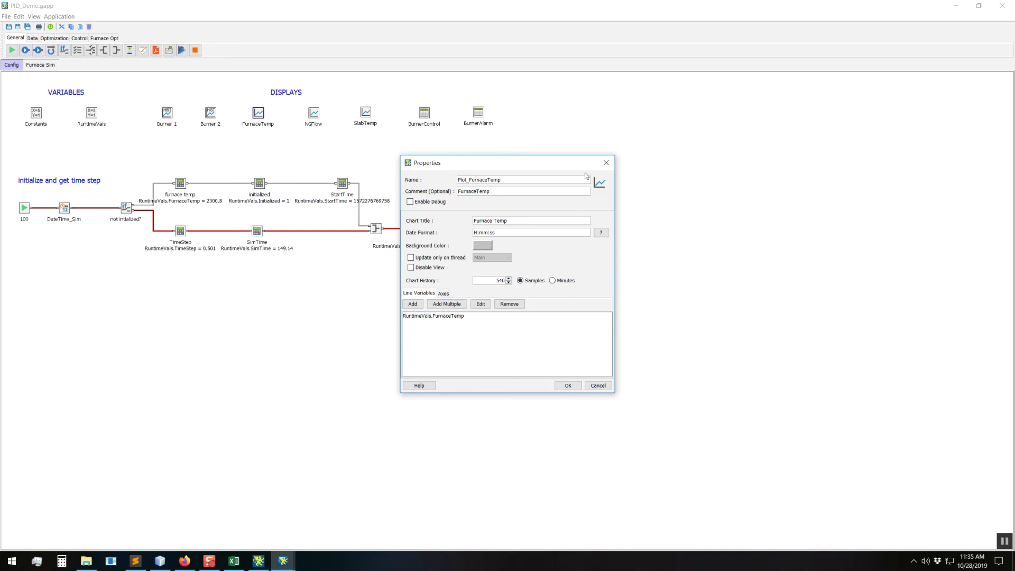
pyautogui.click(606, 162)
# Minimize the PID Demo editor and reset the chart data of the running application.
pyautogui.moveTo(295, 562)
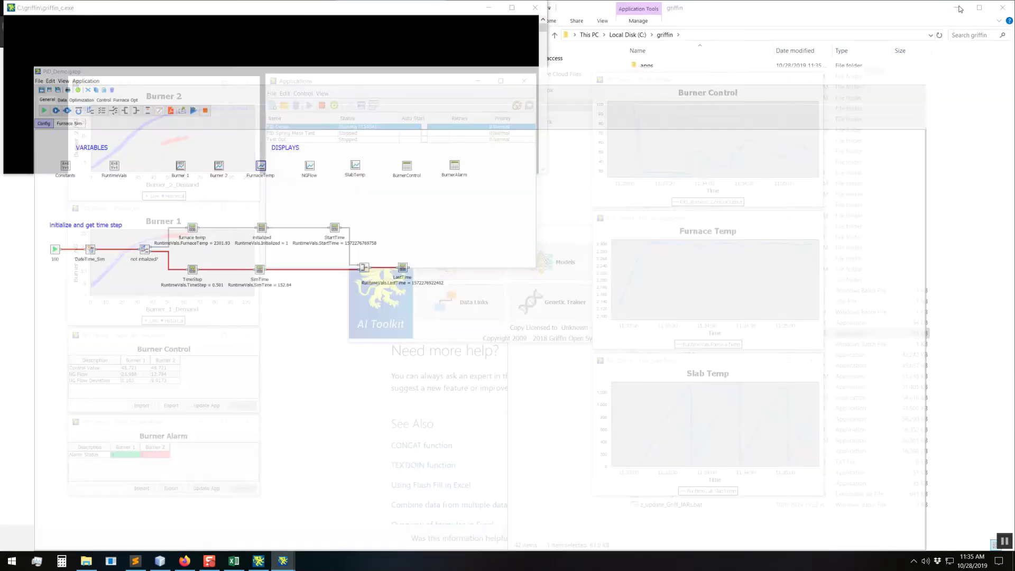
pyautogui.click(956, 5)
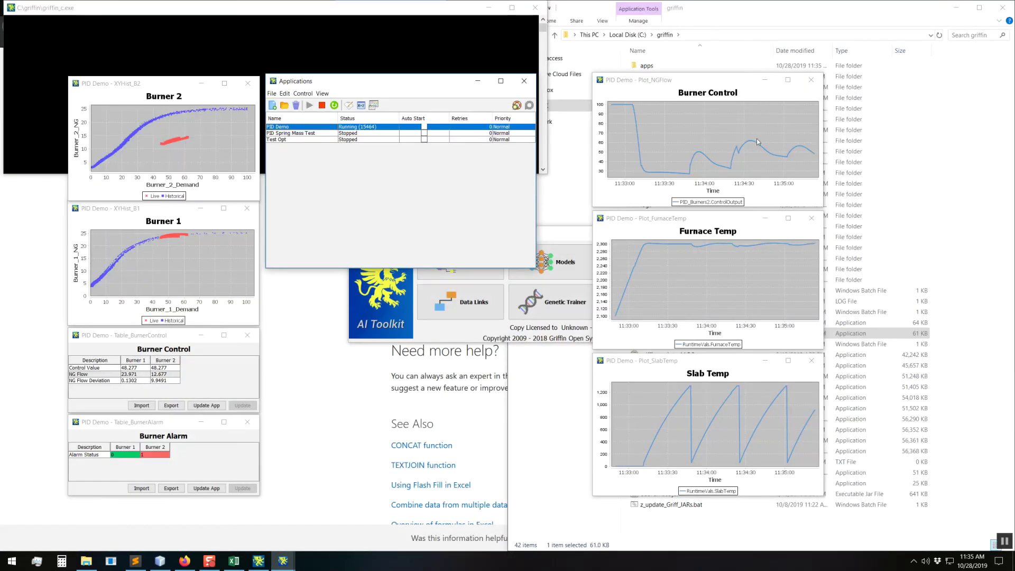
pyautogui.click(322, 93)
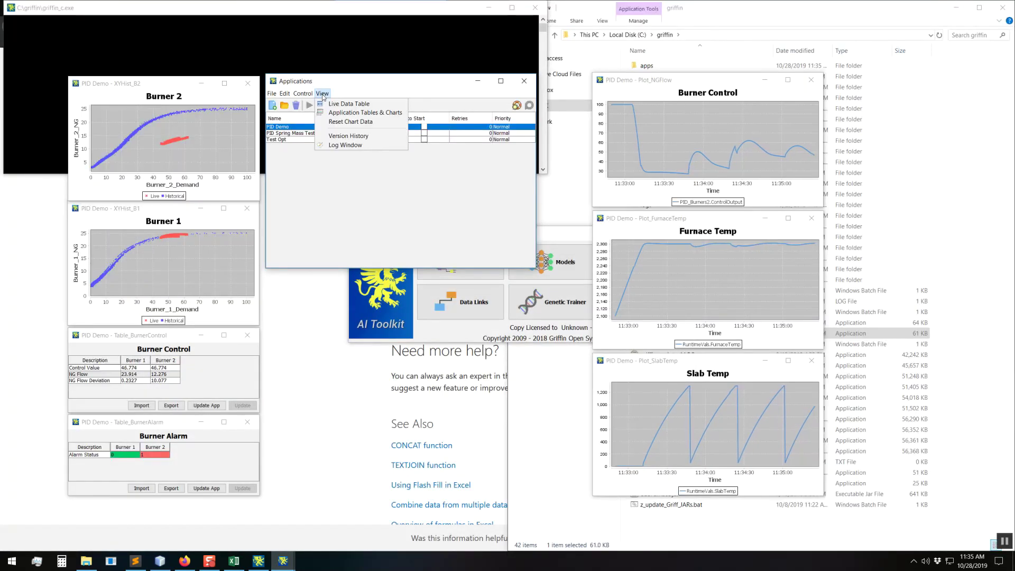
pyautogui.click(336, 122)
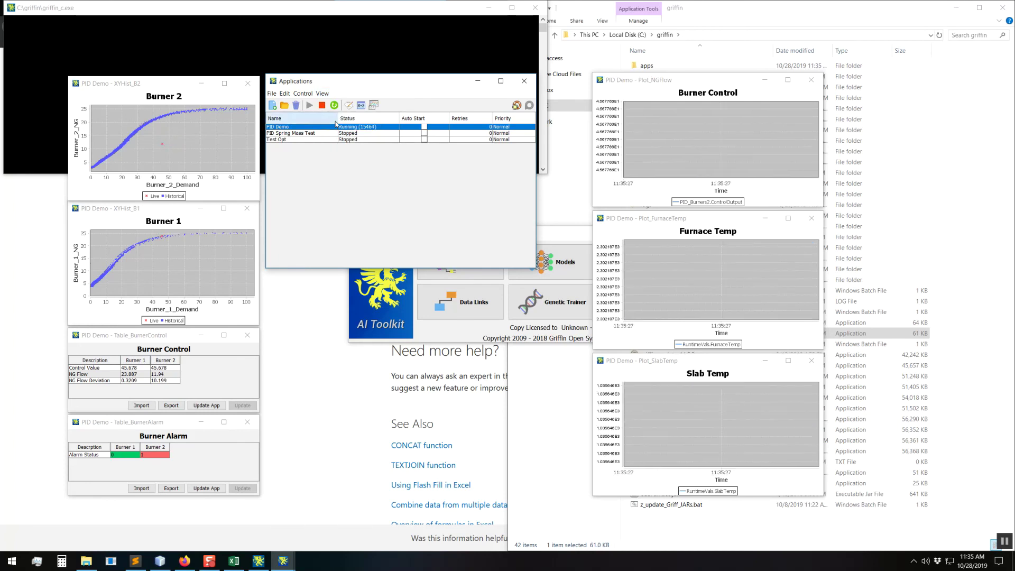